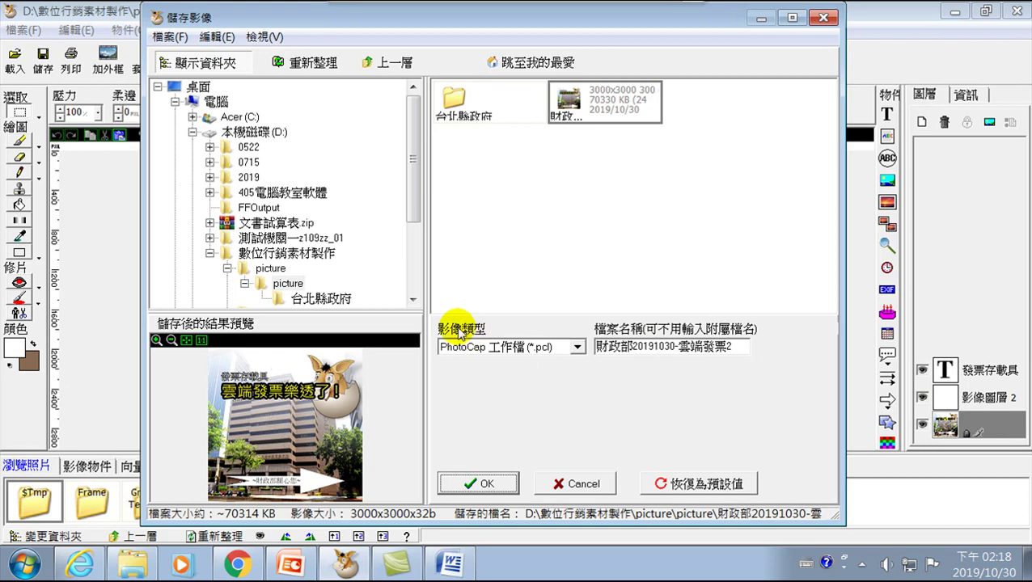
- Review the image types available for saving the poster, and leave the save dialog without saving
{"action": "left_click", "coordinate": [576, 346]}
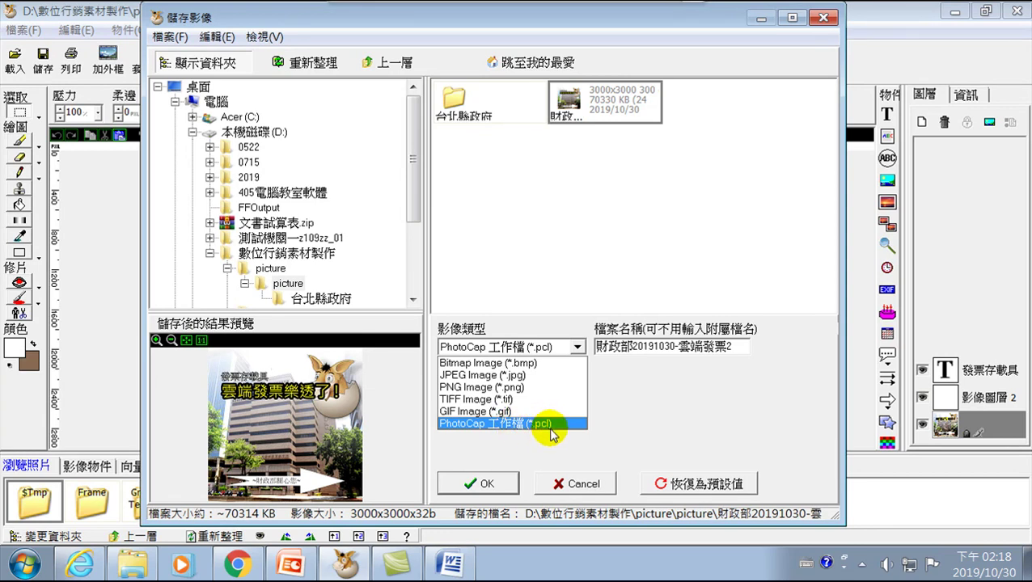
{"action": "left_click", "coordinate": [577, 483]}
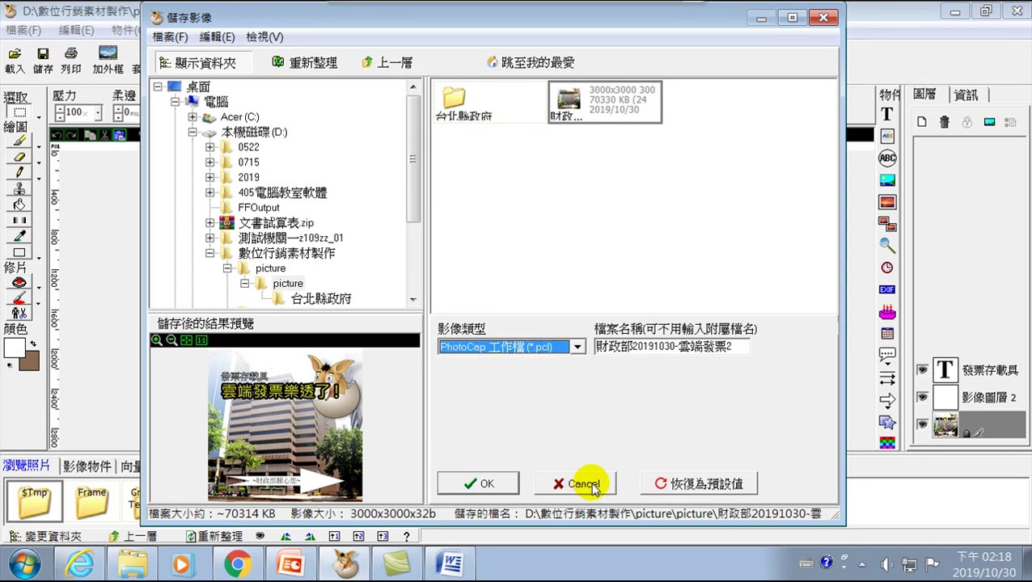
{"action": "left_click", "coordinate": [588, 485]}
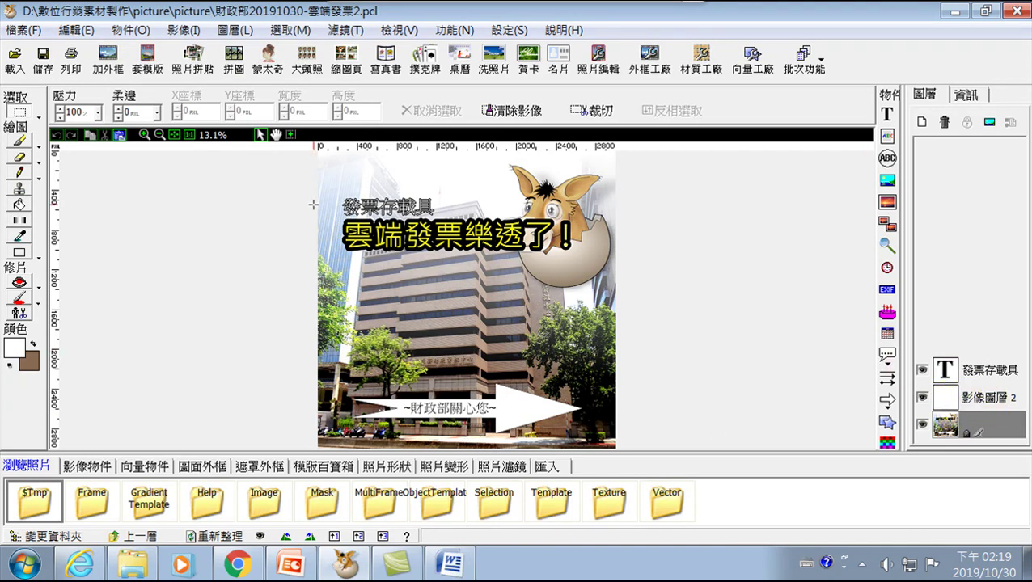
{"action": "left_click", "coordinate": [29, 31]}
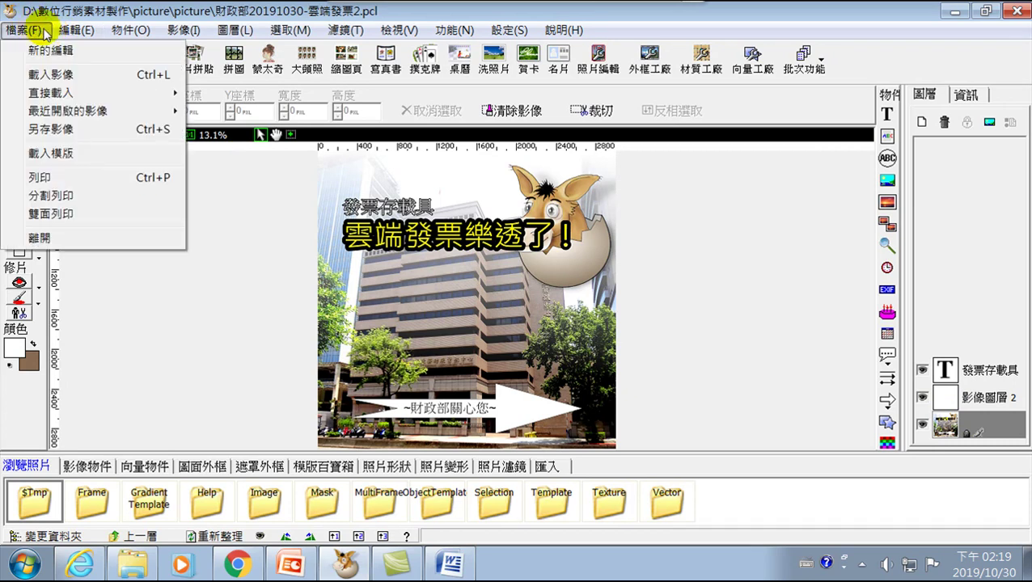
{"action": "mouse_move", "coordinate": [76, 30]}
{"action": "left_click", "coordinate": [256, 302]}
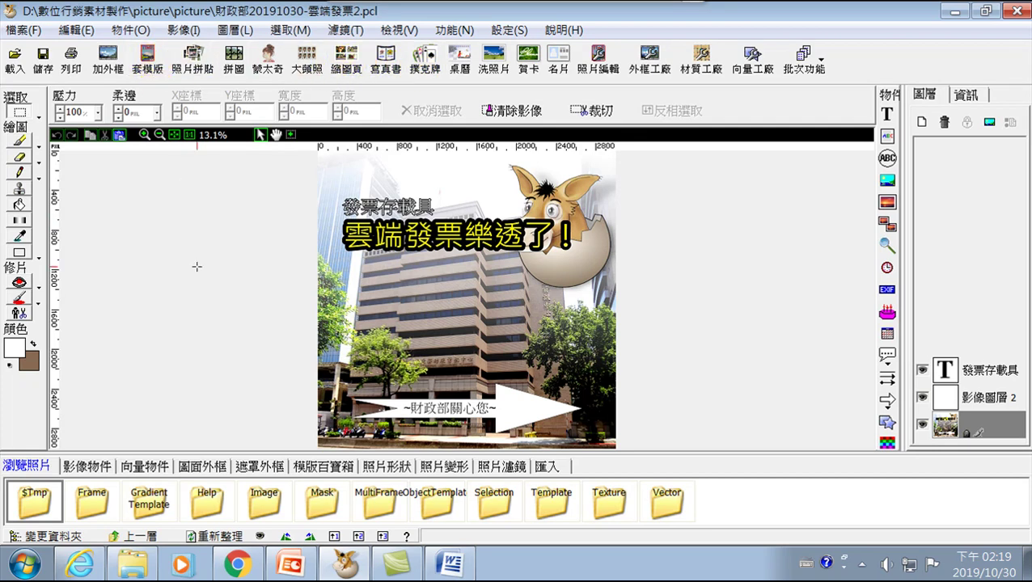
- Load the cropped building photo 財政部20191030-裁切.jpg from the picture folder
{"action": "left_click", "coordinate": [19, 30]}
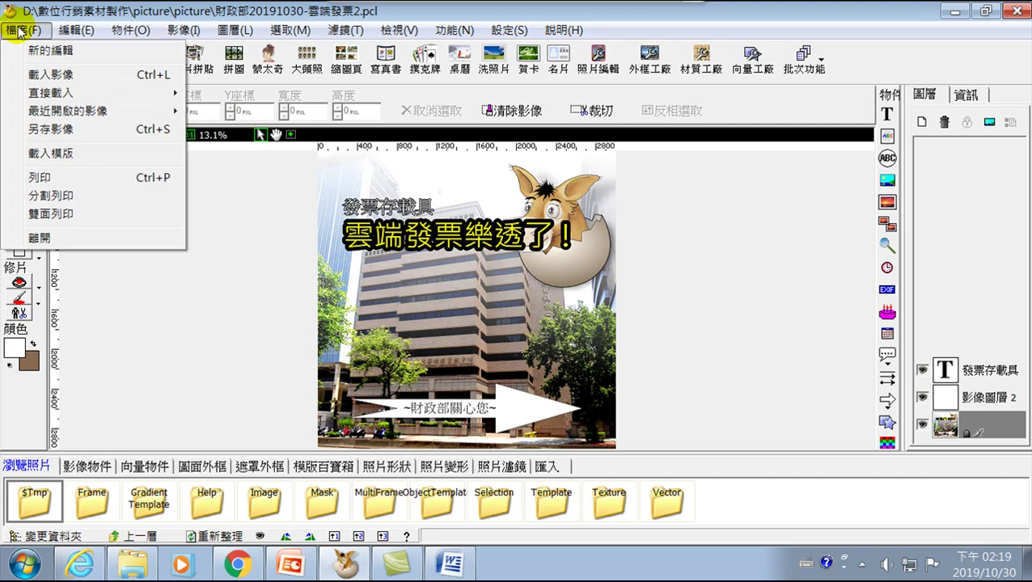
{"action": "left_click", "coordinate": [42, 77]}
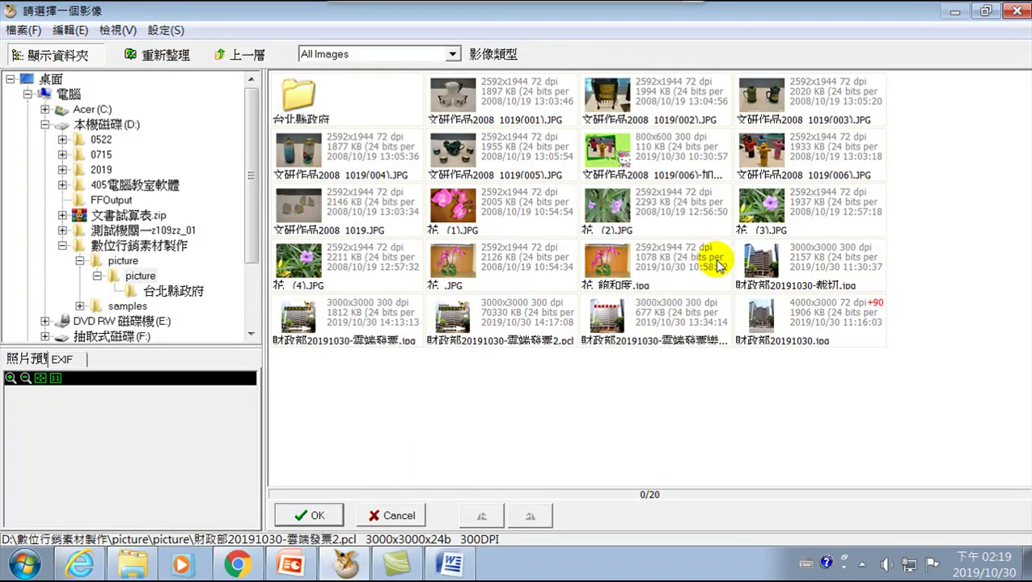
{"action": "left_click", "coordinate": [768, 265]}
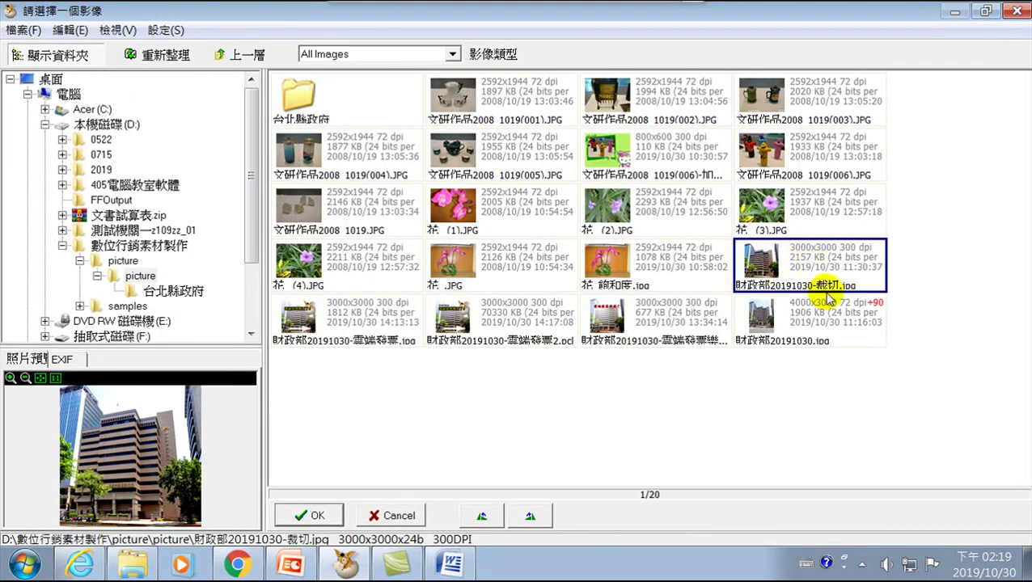
{"action": "left_click", "coordinate": [317, 515]}
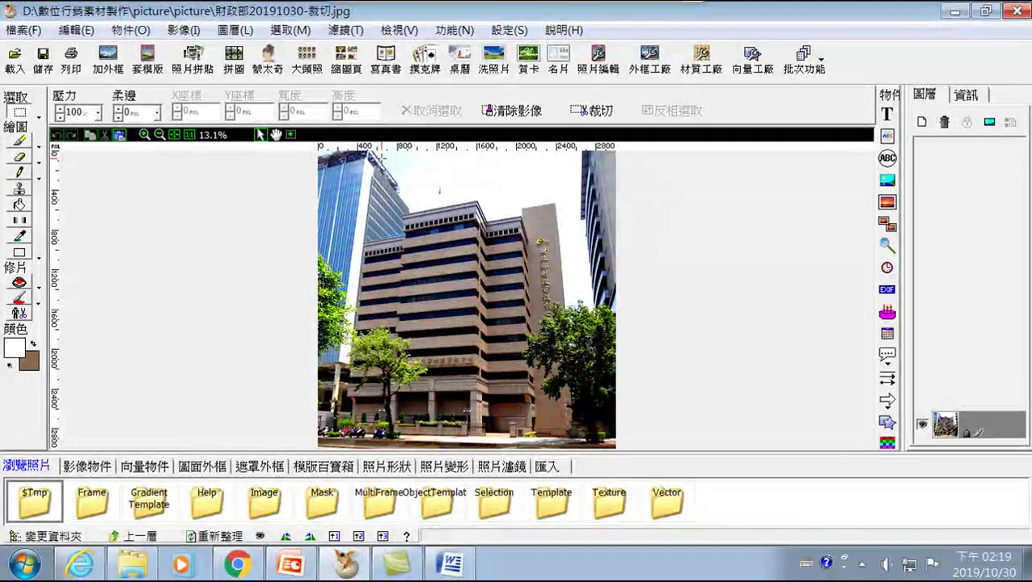
- Apply the photo template time.pct to the building photo, with the template result converted into objects in the main window
{"action": "left_click", "coordinate": [147, 54]}
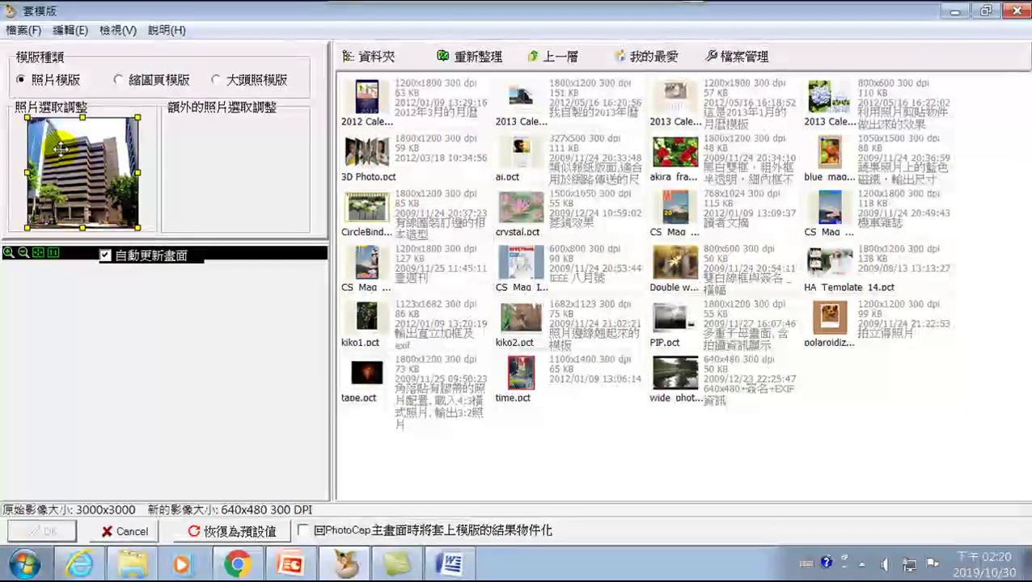
{"action": "left_click", "coordinate": [537, 404]}
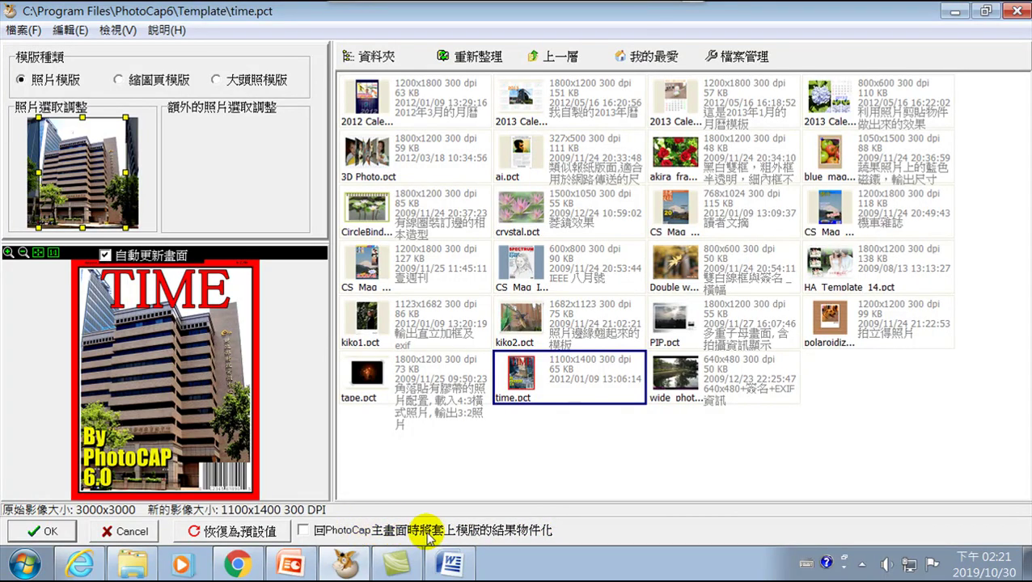
{"action": "mouse_move", "coordinate": [448, 569]}
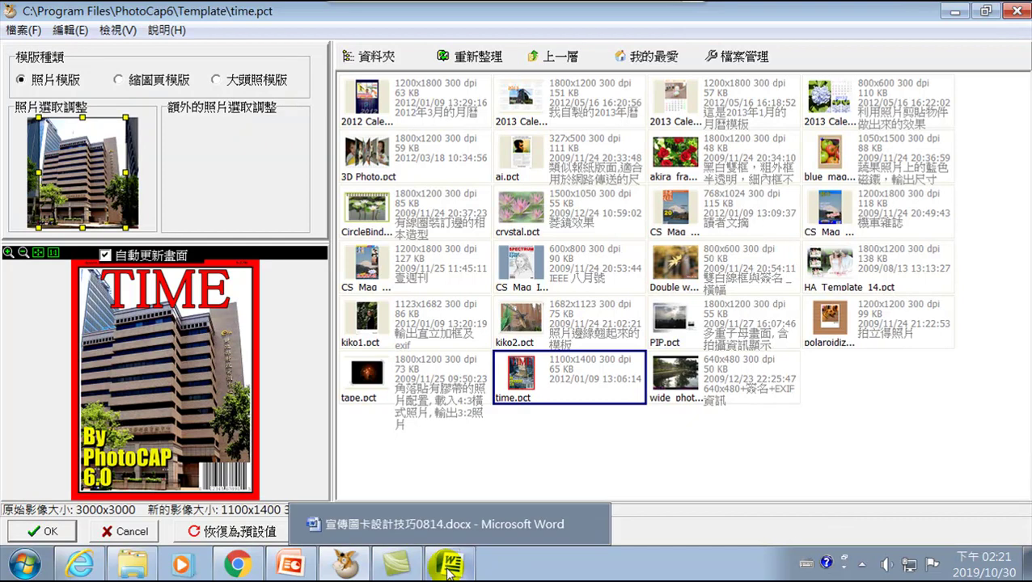
{"action": "mouse_move", "coordinate": [339, 6]}
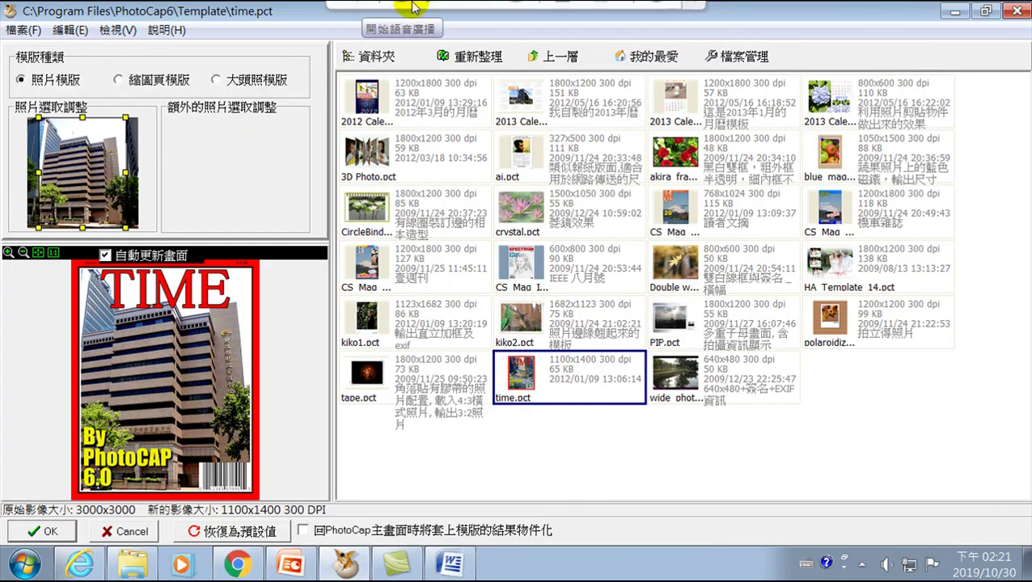
{"action": "double_click", "coordinate": [295, 14]}
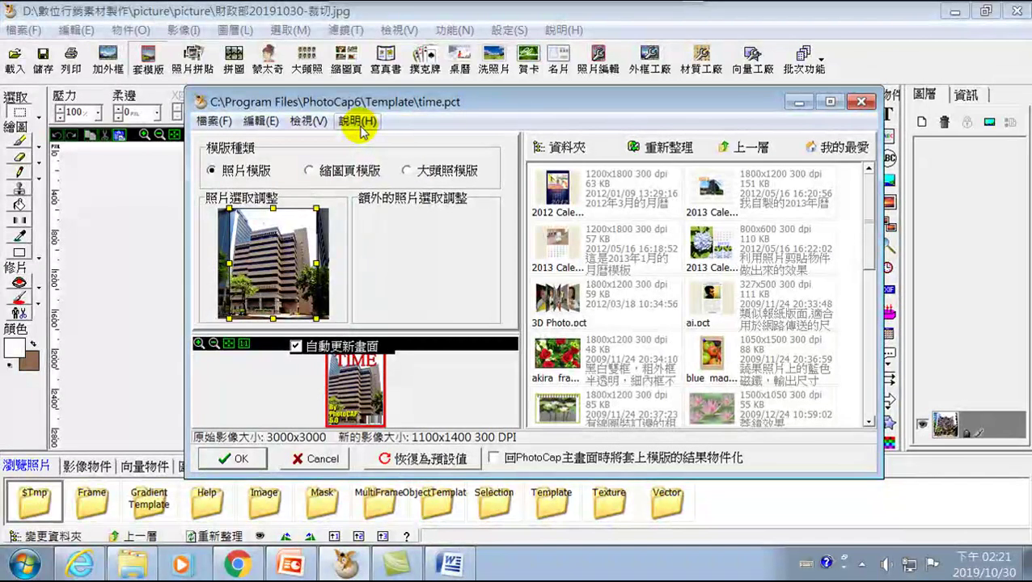
{"action": "left_click", "coordinate": [494, 458]}
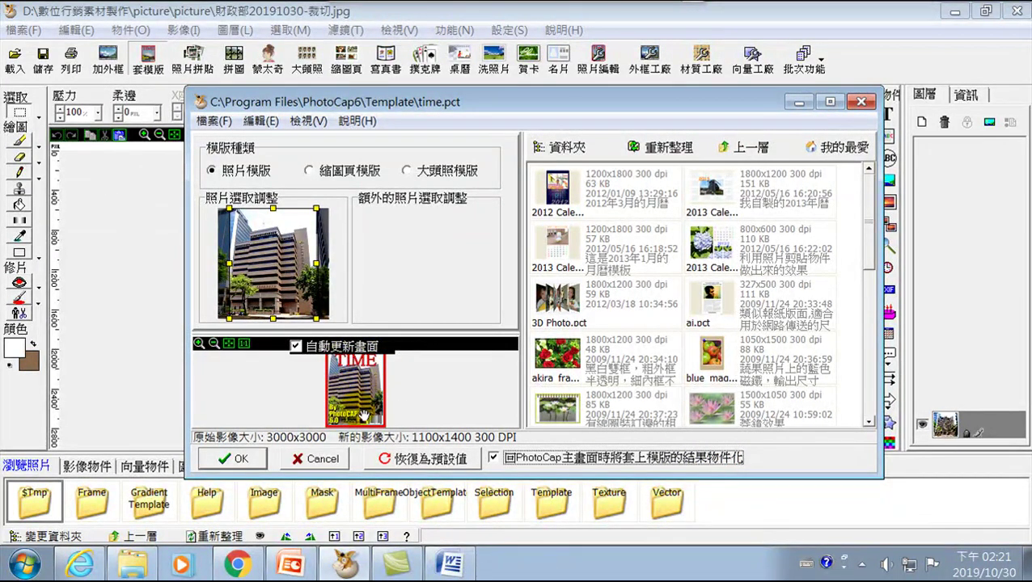
{"action": "left_click_drag", "start_coordinate": [339, 420], "coordinate": [361, 412]}
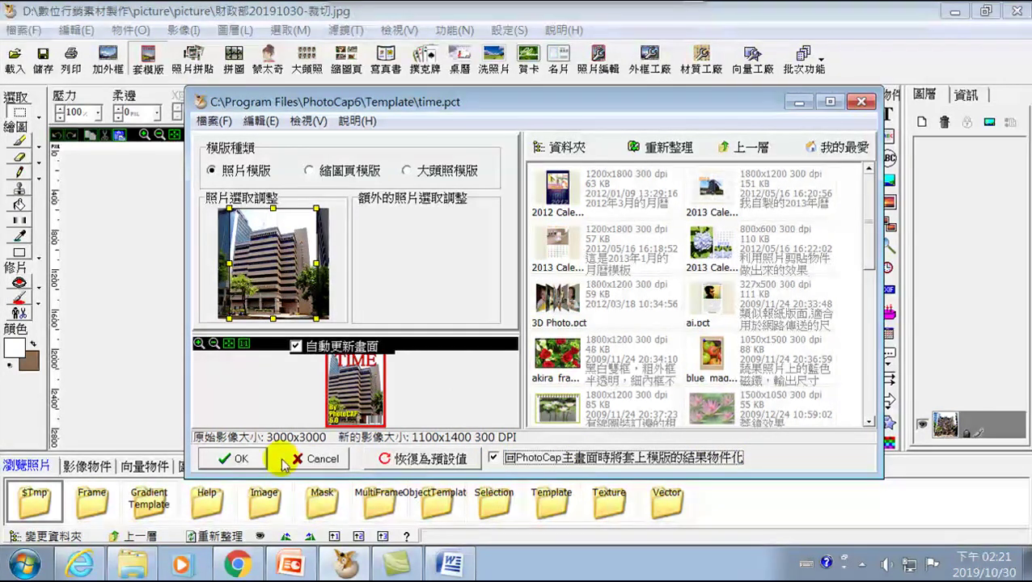
{"action": "left_click", "coordinate": [238, 458]}
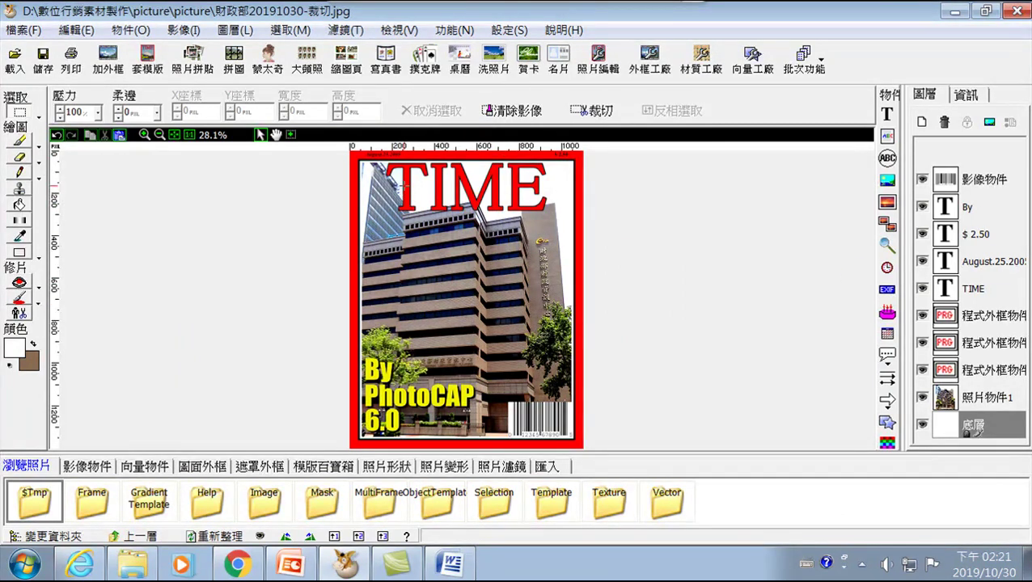
- Replace the TIME masthead text with 財政月刊
{"action": "left_click", "coordinate": [980, 290]}
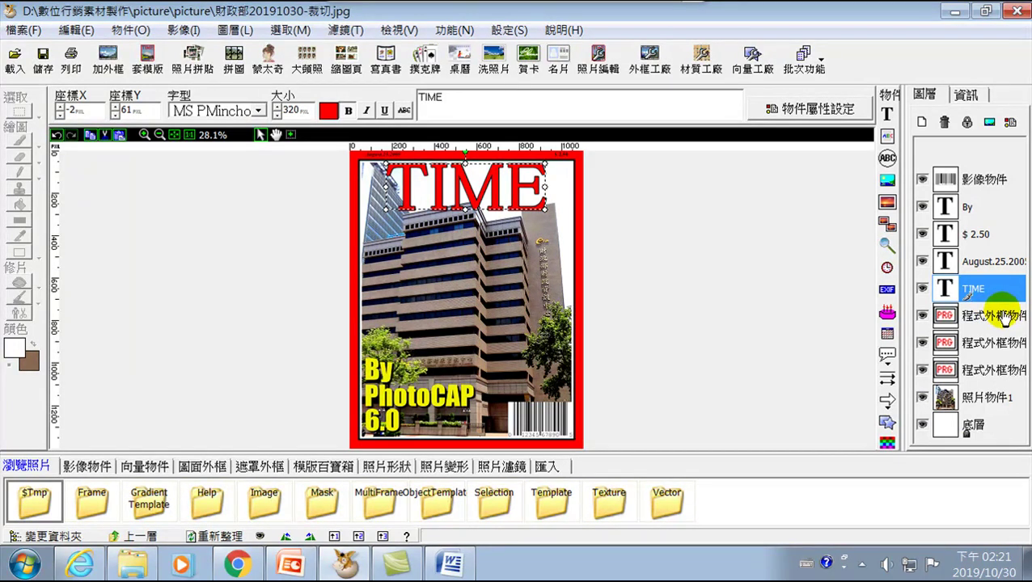
{"action": "left_click", "coordinate": [993, 286]}
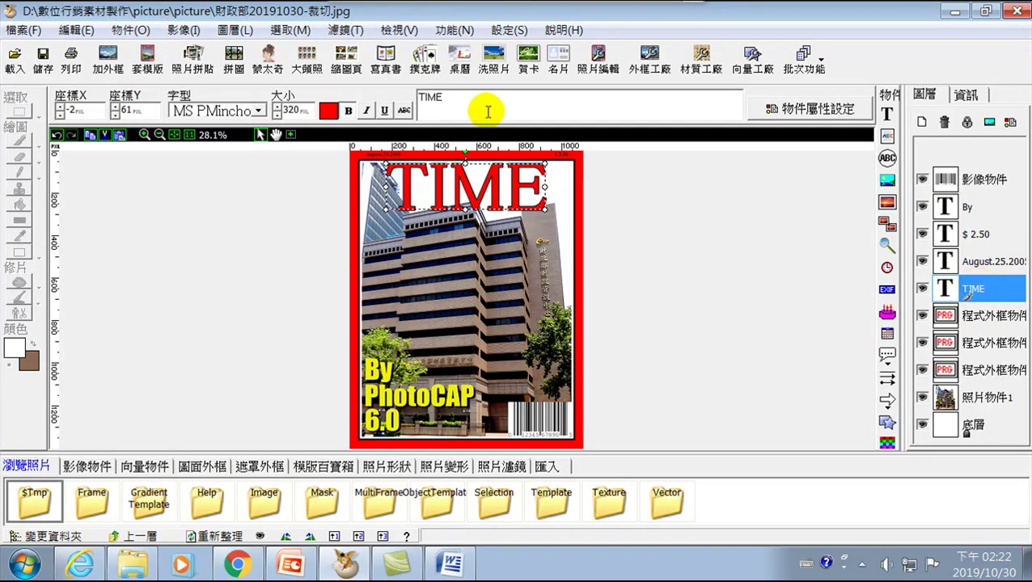
{"action": "double_click", "coordinate": [443, 98]}
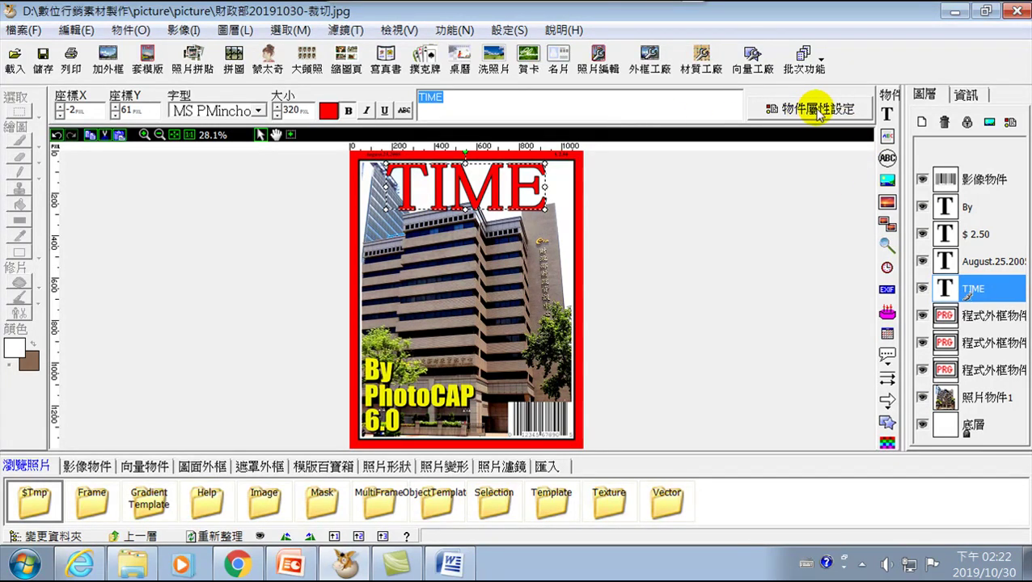
{"action": "type", "text": "b"}
{"action": "key", "text": "BackSpace"}
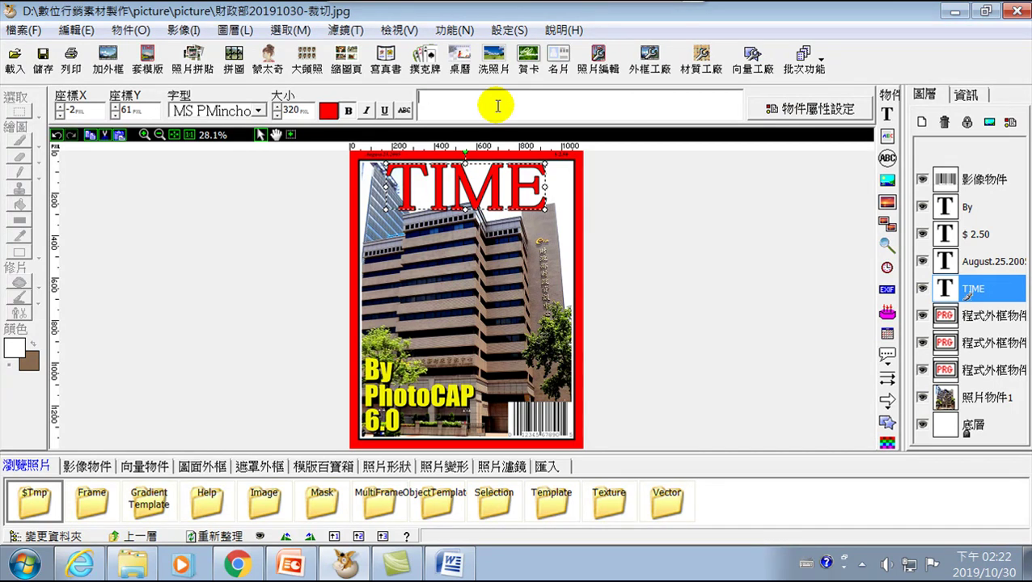
{"action": "key", "text": "ctrl+space"}
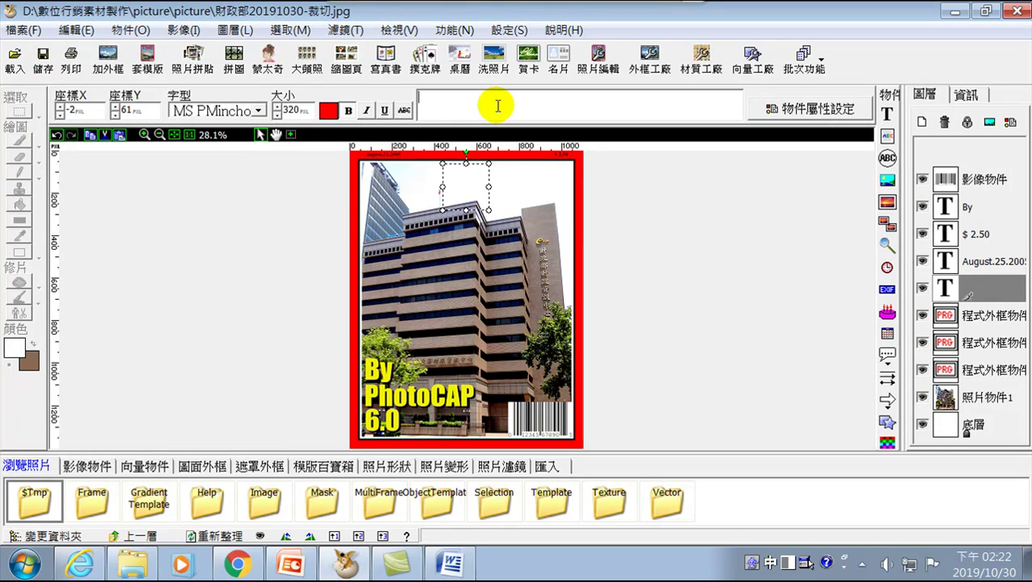
{"action": "type", "text": "b財政"}
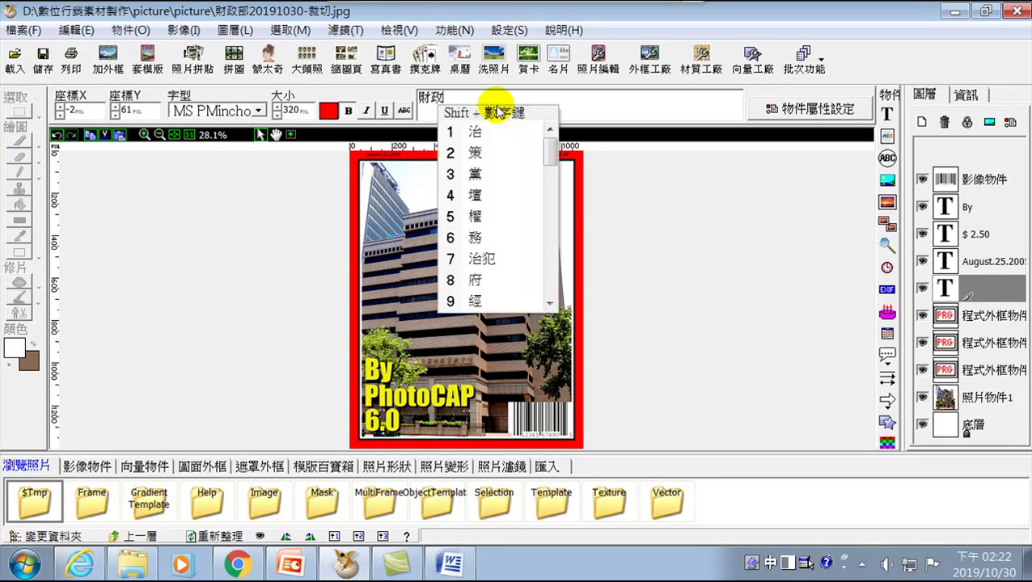
{"action": "type", "text": "刊"}
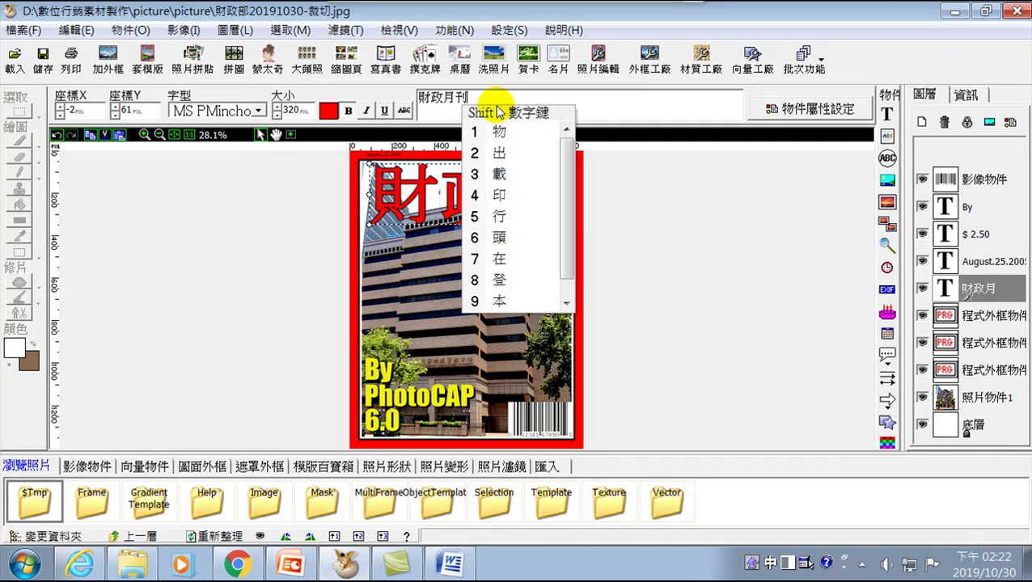
{"action": "key", "text": "Escape"}
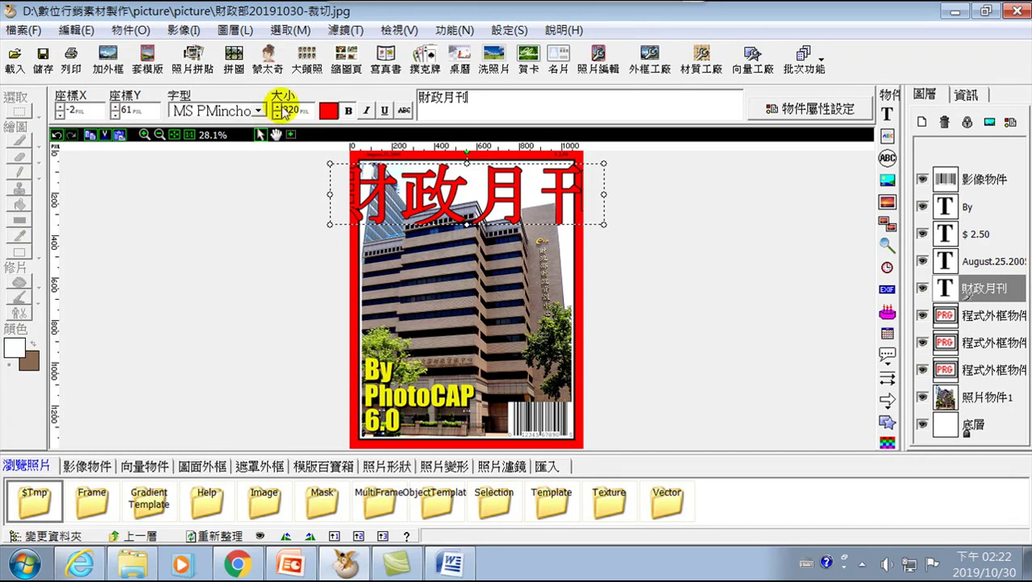
- Shrink the masthead title to a size of about 247 and centre it inside the red frame at the cover's top
{"action": "mouse_move", "coordinate": [602, 224]}
{"action": "left_click_drag", "start_coordinate": [602, 224], "coordinate": [566, 199]}
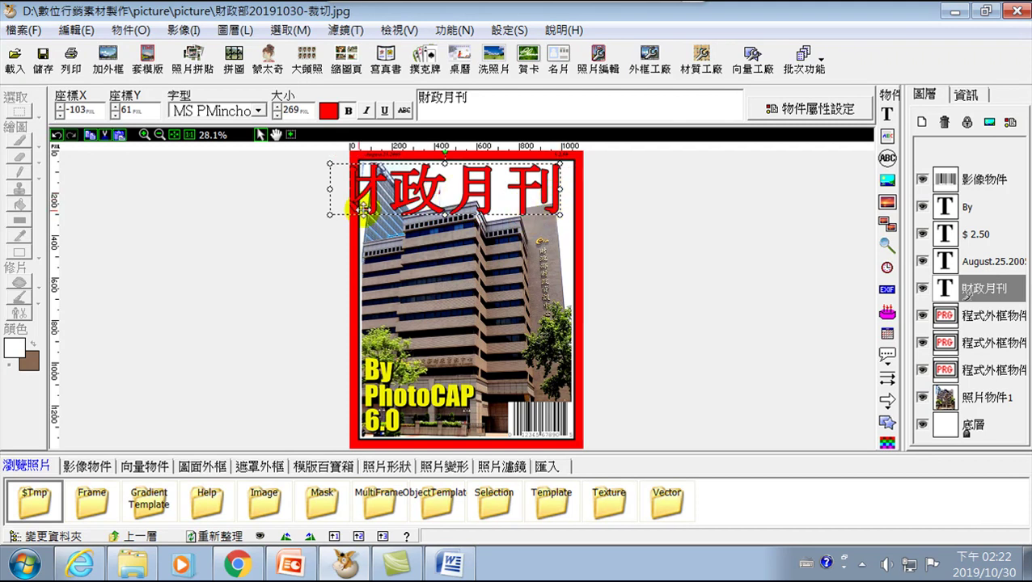
{"action": "left_click_drag", "start_coordinate": [329, 215], "coordinate": [350, 211]}
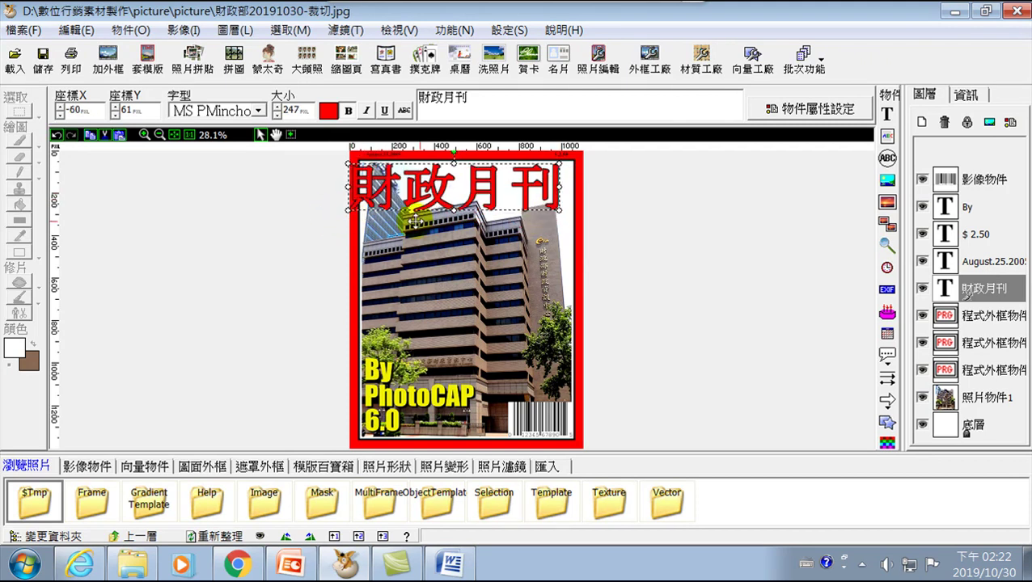
{"action": "left_click_drag", "start_coordinate": [439, 194], "coordinate": [453, 196]}
{"action": "left_click", "coordinate": [711, 268]}
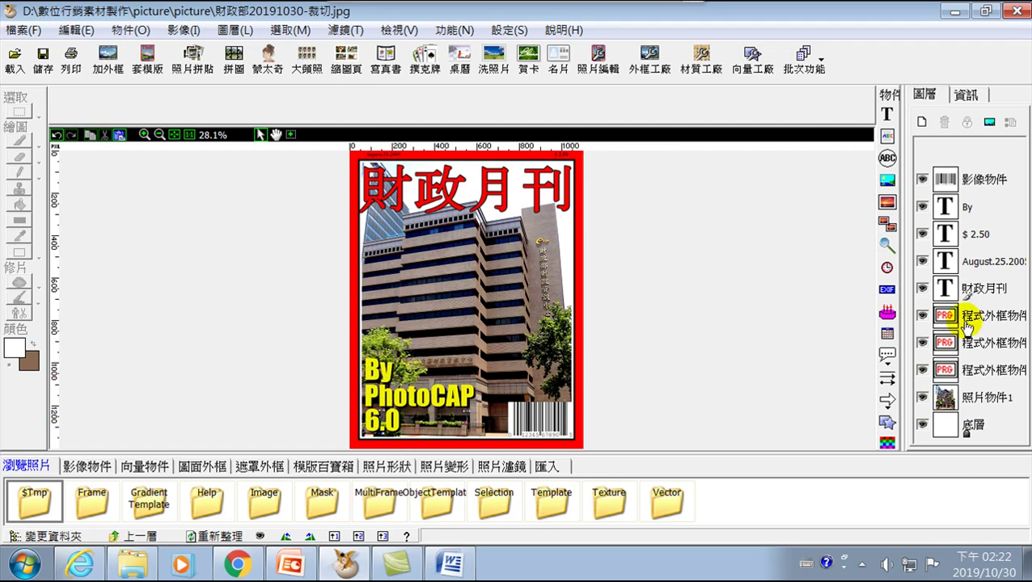
- Replace the yellow "By PhotoCAP 6.0" caption on the cover with the first line 雲端發票
{"action": "left_click", "coordinate": [399, 398]}
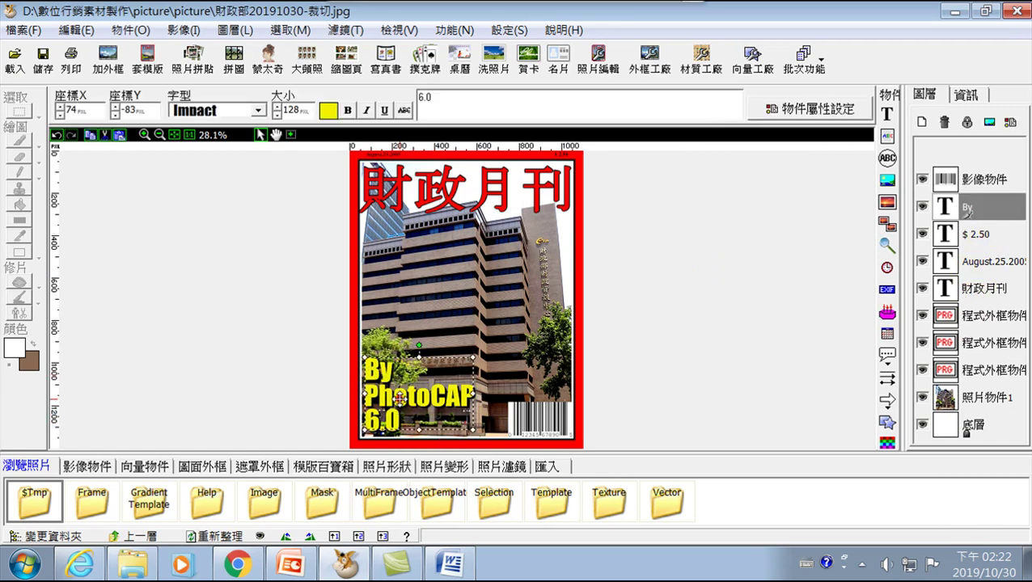
{"action": "left_click_drag", "start_coordinate": [401, 394], "coordinate": [401, 395]}
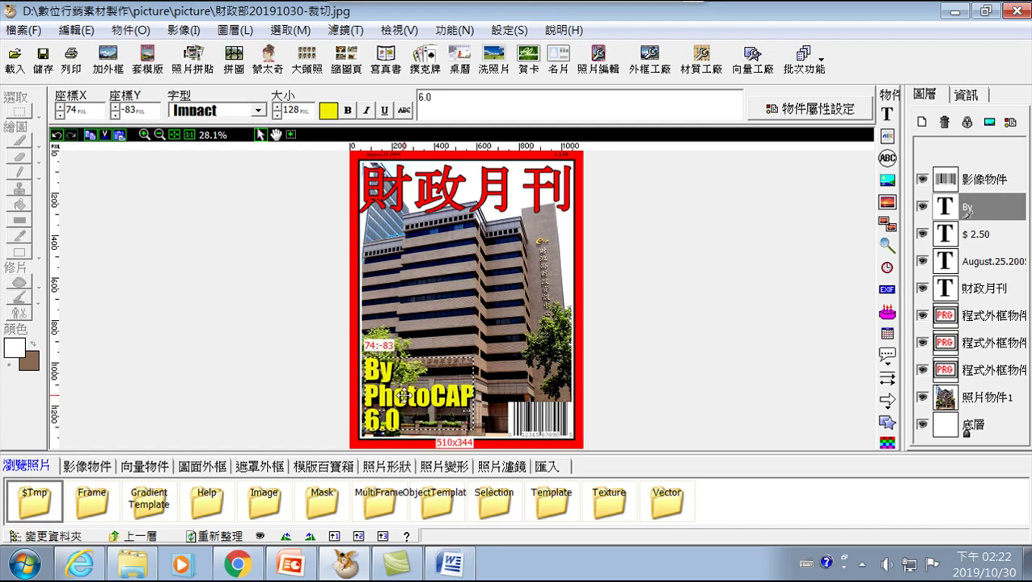
{"action": "double_click", "coordinate": [401, 394]}
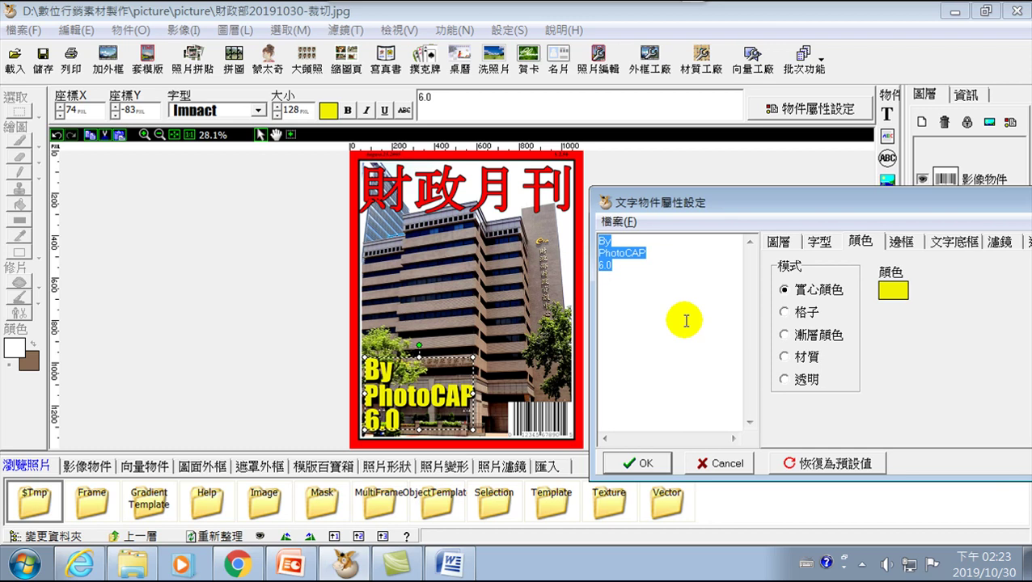
{"action": "key", "text": "Delete"}
{"action": "type", "text": "mb"}
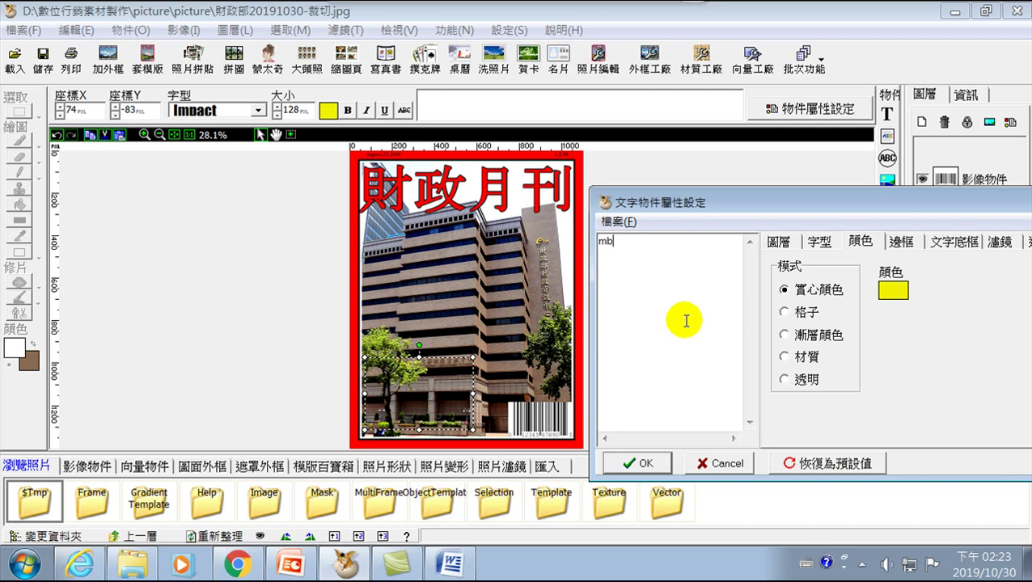
{"action": "key", "text": "ctrl+space"}
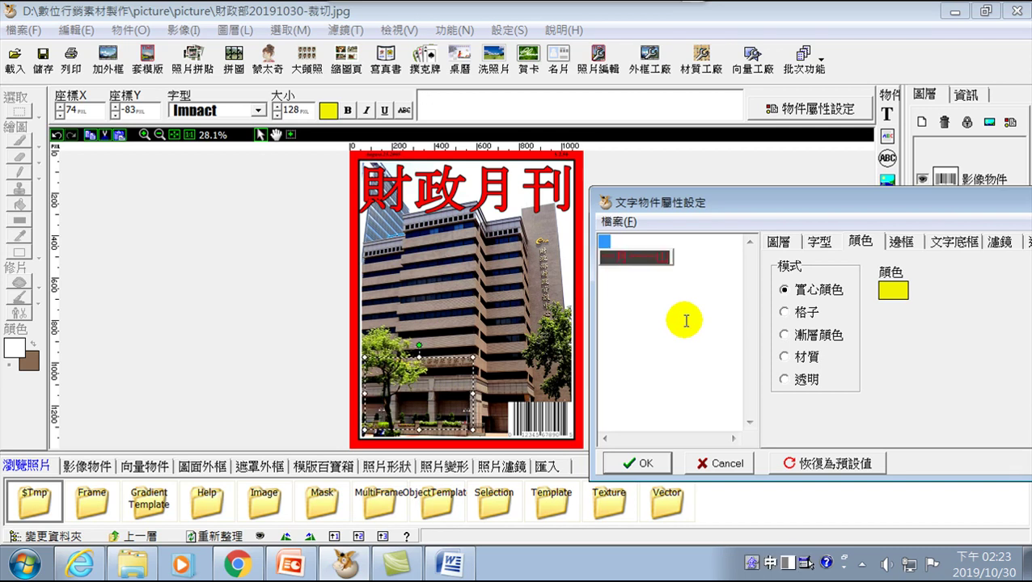
{"action": "type", "text": "雲"}
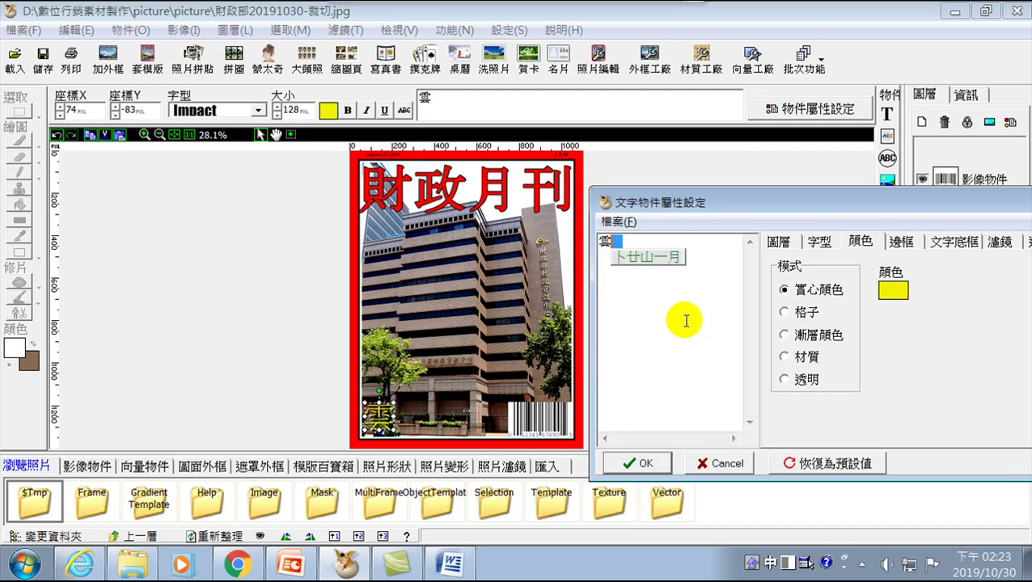
{"action": "type", "text": "端發"}
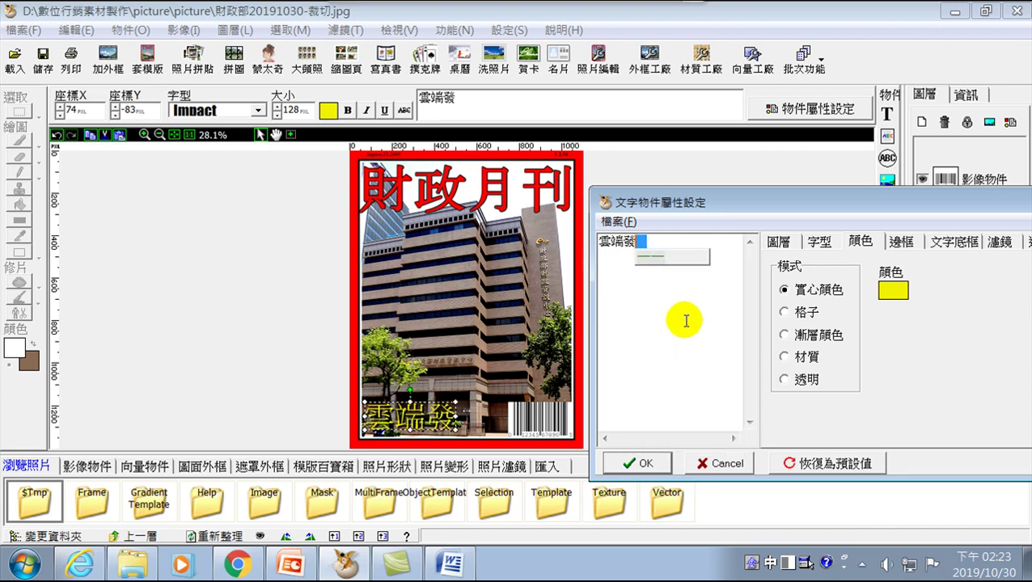
{"action": "type", "text": "票"}
{"action": "key", "text": "ctrl+space"}
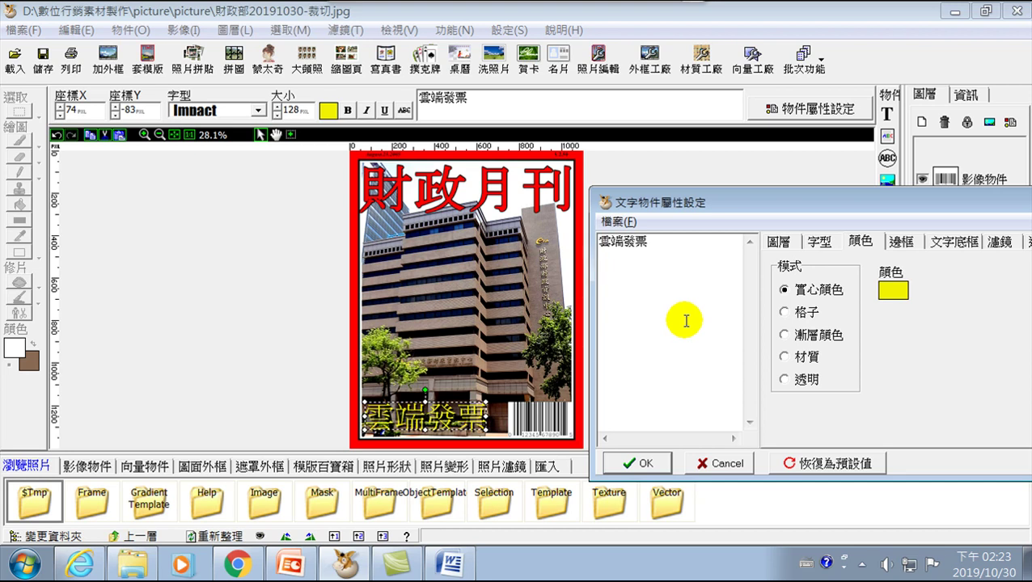
- Add 海外資金 as the second line of the yellow cover caption
{"action": "type", "text": "econo"}
{"action": "key", "text": "BackSpace"}
{"action": "key", "text": "BackSpace"}
{"action": "key", "text": "BackSpace"}
{"action": "key", "text": "BackSpace"}
{"action": "key", "text": "ctrl+space"}
{"action": "key", "text": "BackSpace"}
{"action": "type", "text": "eowy"}
{"action": "key", "text": "space"}
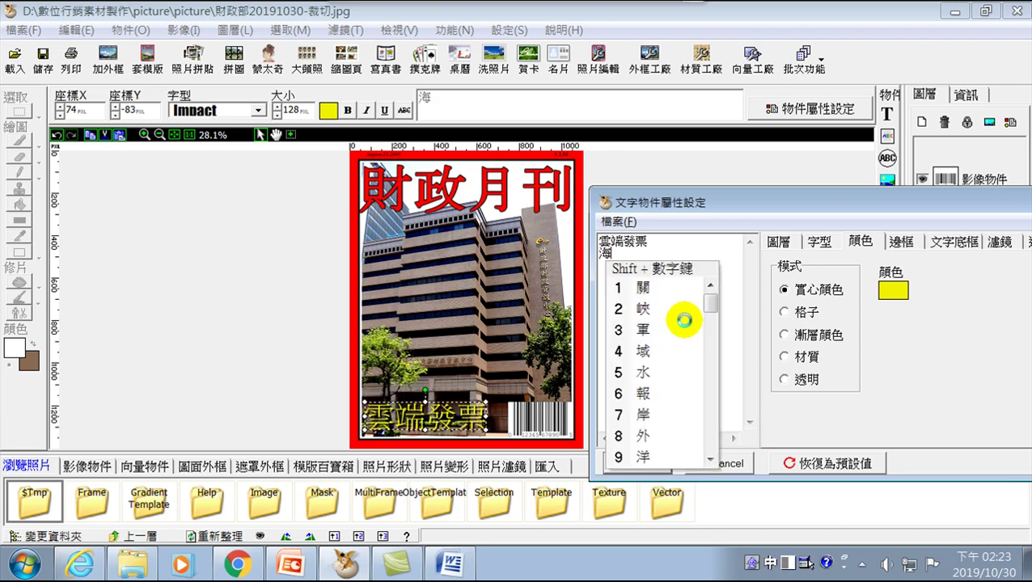
{"action": "key", "text": "shift+8"}
{"action": "type", "text": "iobuc"}
{"action": "key", "text": "space"}
{"action": "type", "text": "fd"}
{"action": "key", "text": "BackSpace"}
{"action": "key", "text": "BackSpace"}
{"action": "type", "text": "c"}
{"action": "key", "text": "space"}
{"action": "key", "text": "1"}
{"action": "key", "text": "ctrl+space"}
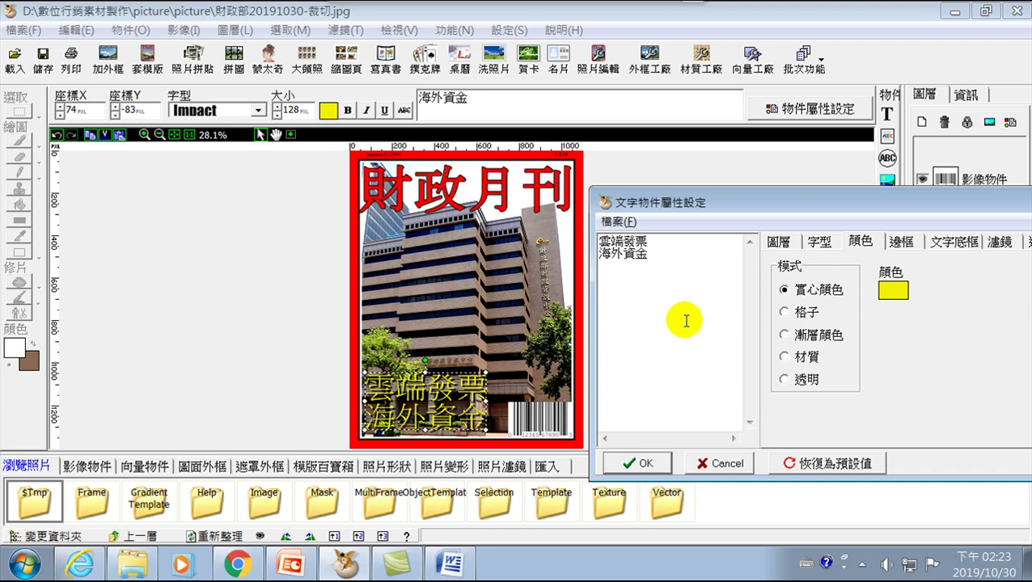
- Add 地價稅 as the third line of the yellow cover caption
{"action": "type", "text": "apol"}
{"action": "key", "text": "BackSpace"}
{"action": "key", "text": "BackSpace"}
{"action": "key", "text": "BackSpace"}
{"action": "key", "text": "BackSpace"}
{"action": "type", "text": "地"}
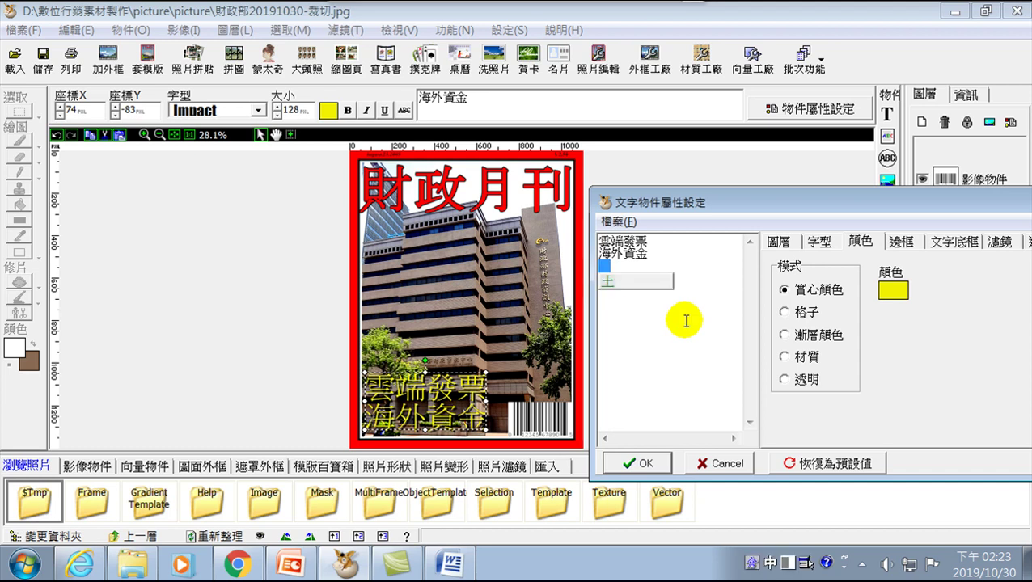
{"action": "type", "text": "價稅"}
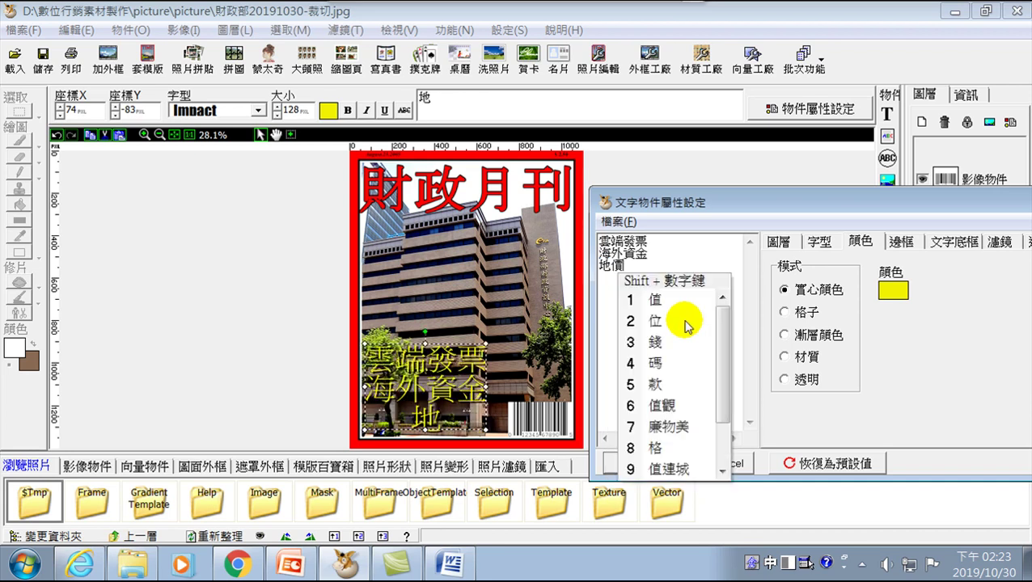
{"action": "left_click", "coordinate": [684, 322]}
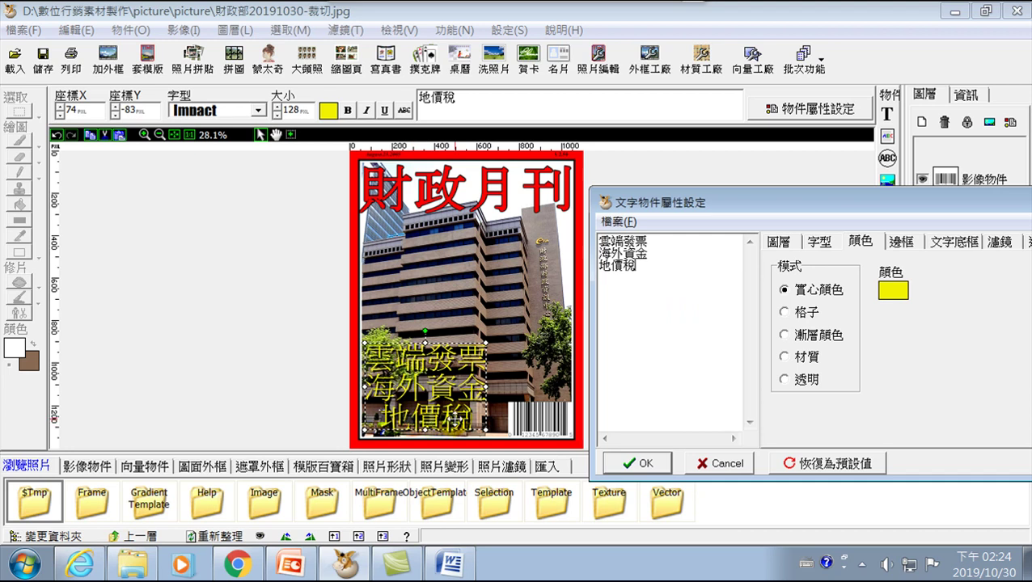
{"action": "left_click_drag", "start_coordinate": [647, 254], "coordinate": [611, 242]}
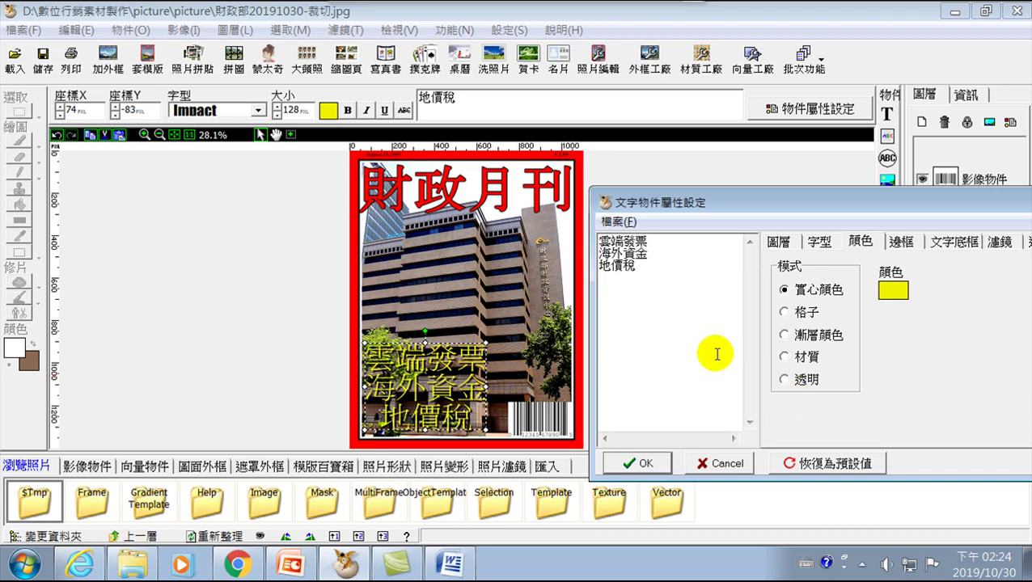
- Left-align the three-line caption, set its font to 微軟正黑體, and apply the text properties
{"action": "left_click_drag", "start_coordinate": [767, 203], "coordinate": [681, 208]}
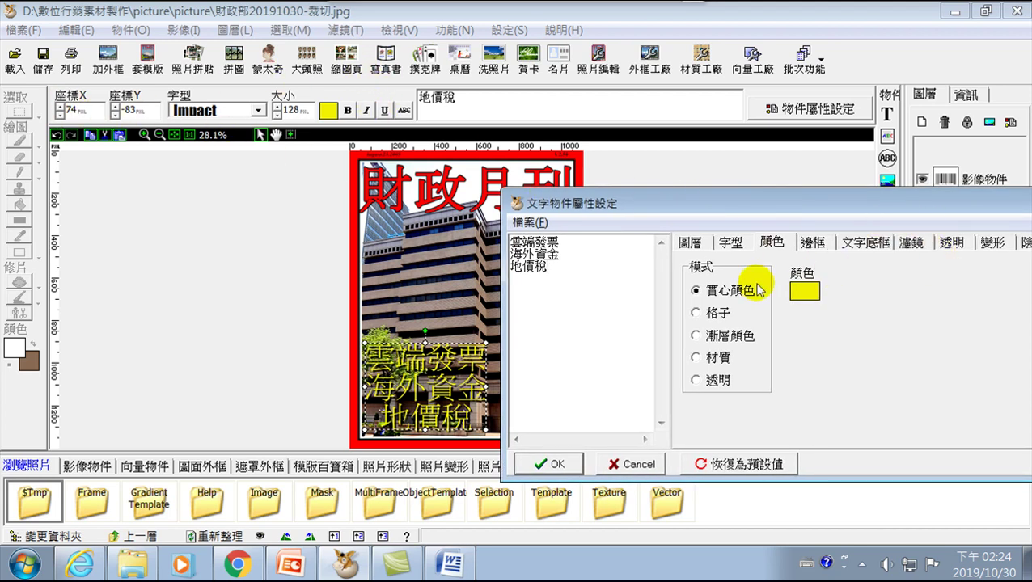
{"action": "left_click", "coordinate": [690, 242]}
{"action": "left_click", "coordinate": [730, 242]}
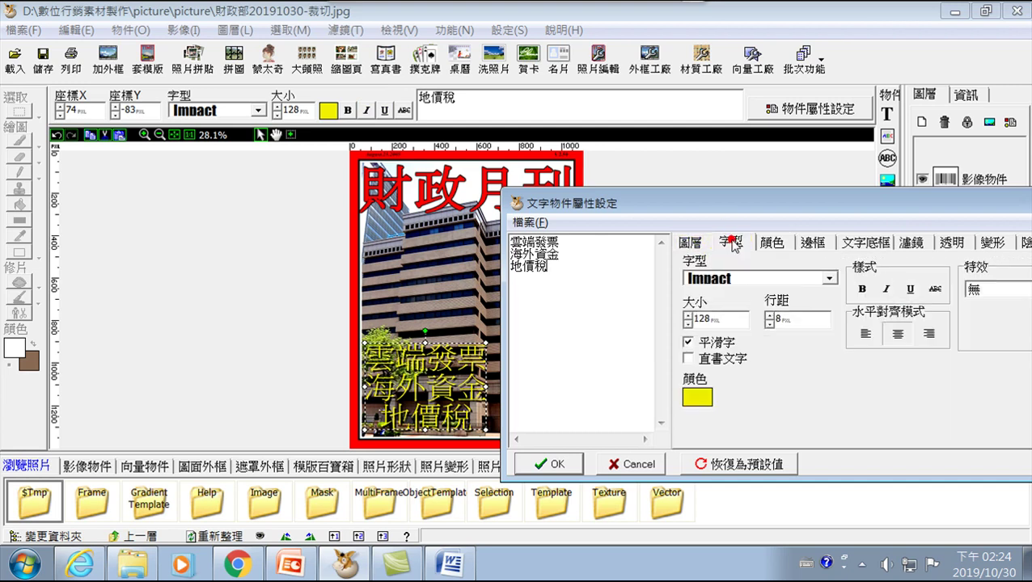
{"action": "left_click", "coordinate": [864, 333]}
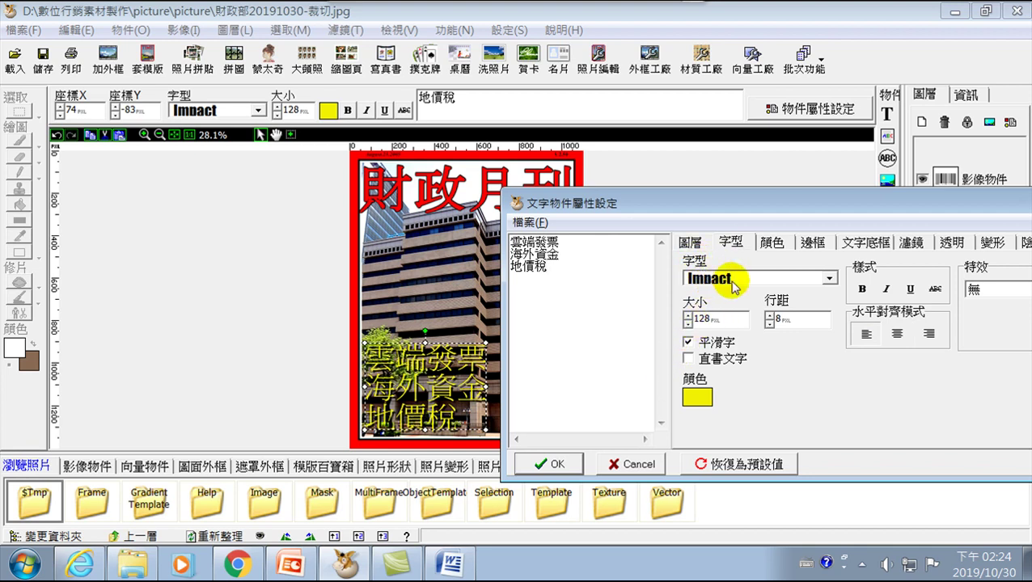
{"action": "left_click", "coordinate": [828, 279]}
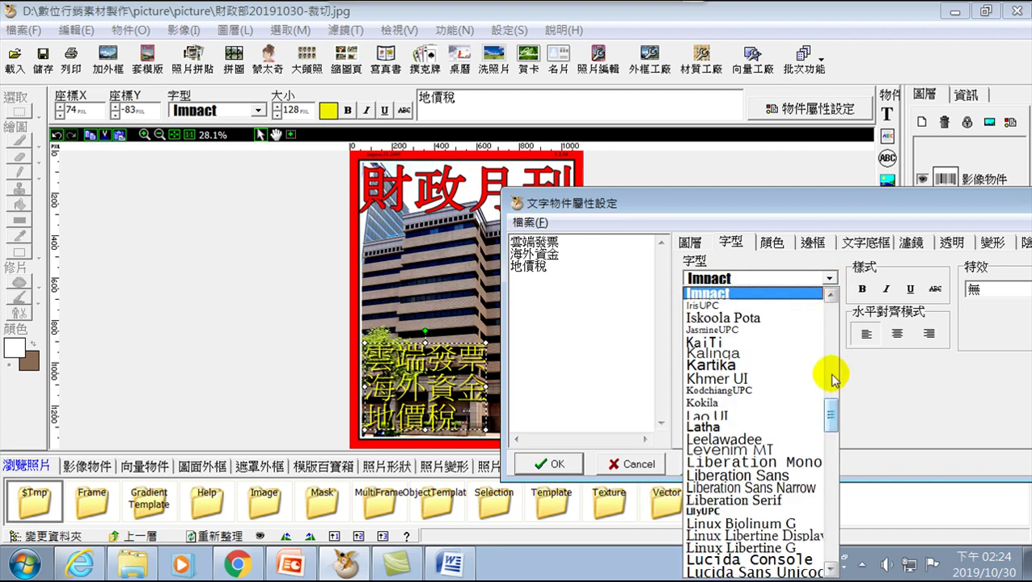
{"action": "left_click_drag", "start_coordinate": [837, 411], "coordinate": [839, 543]}
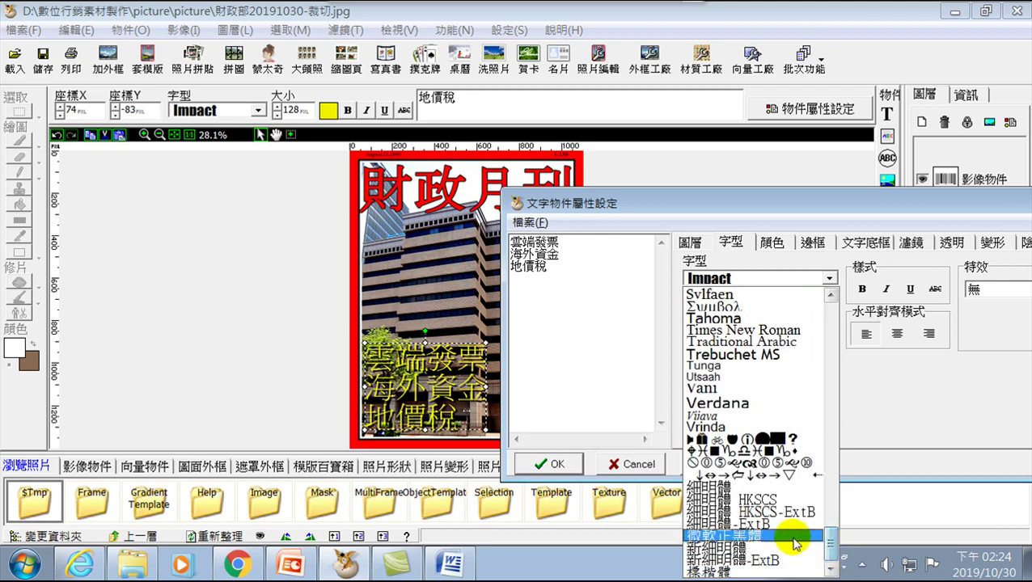
{"action": "left_click", "coordinate": [715, 535]}
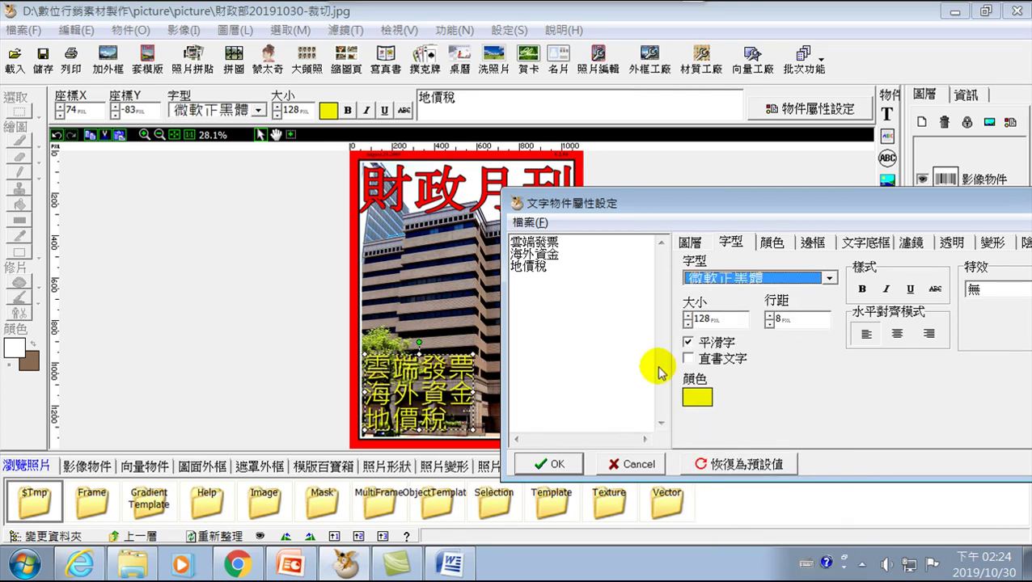
{"action": "left_click", "coordinate": [557, 465]}
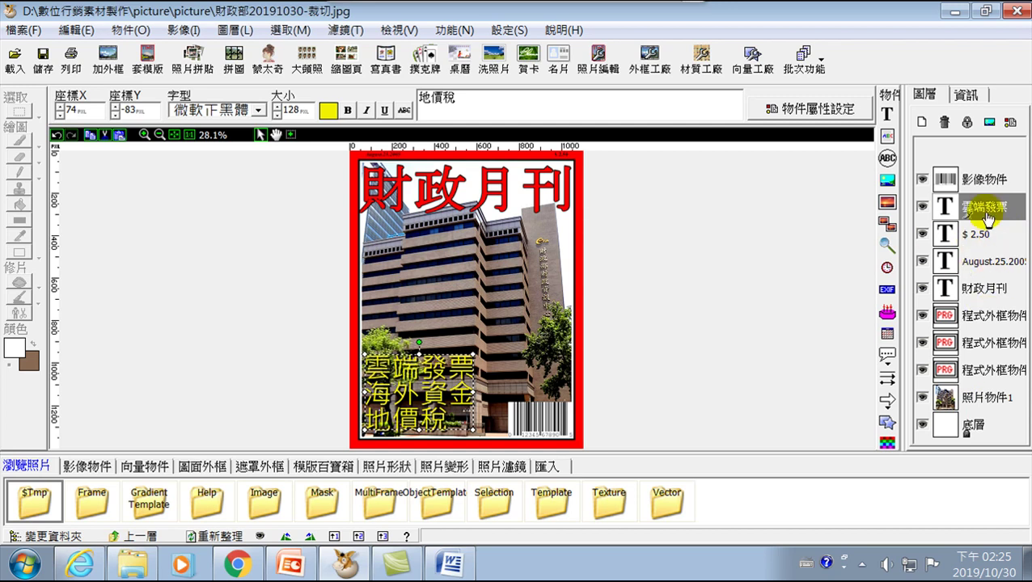
- Select the barcode object and start saving a copy of the cover with PhotoCap 工作檔 (*.pcl) as the file type
{"action": "left_click", "coordinate": [982, 180]}
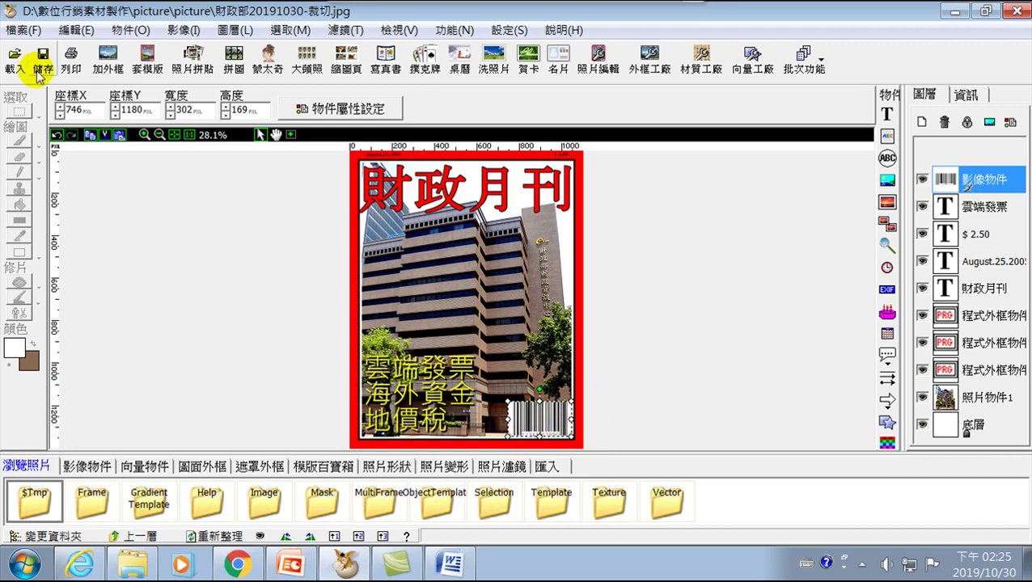
{"action": "left_click", "coordinate": [25, 31]}
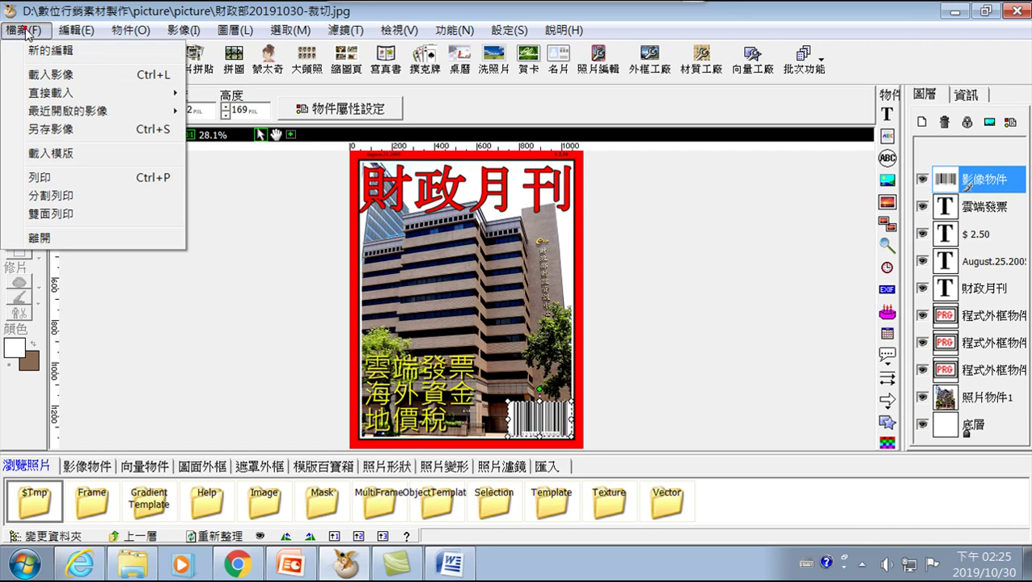
{"action": "left_click", "coordinate": [58, 129]}
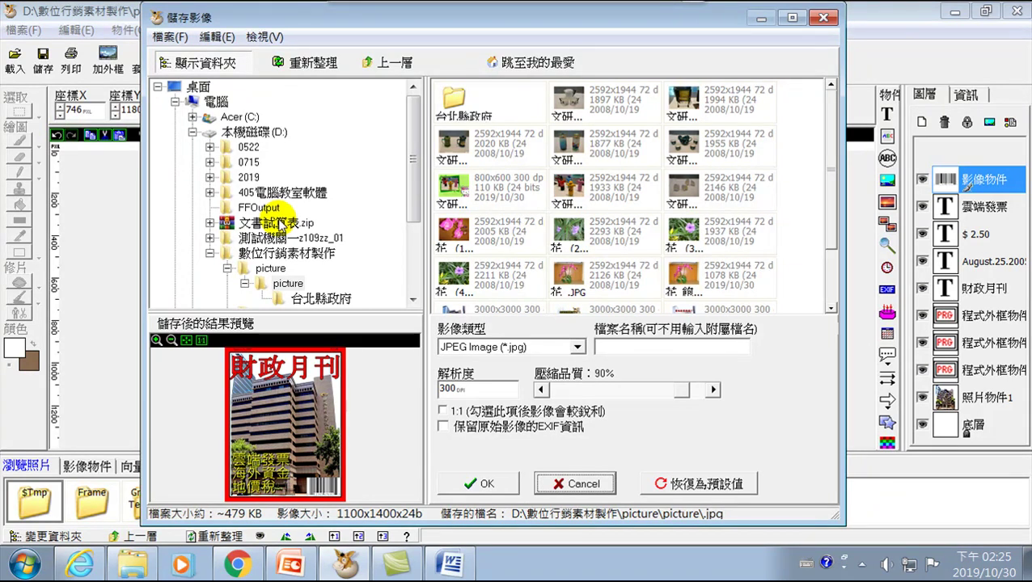
{"action": "left_click", "coordinate": [576, 346]}
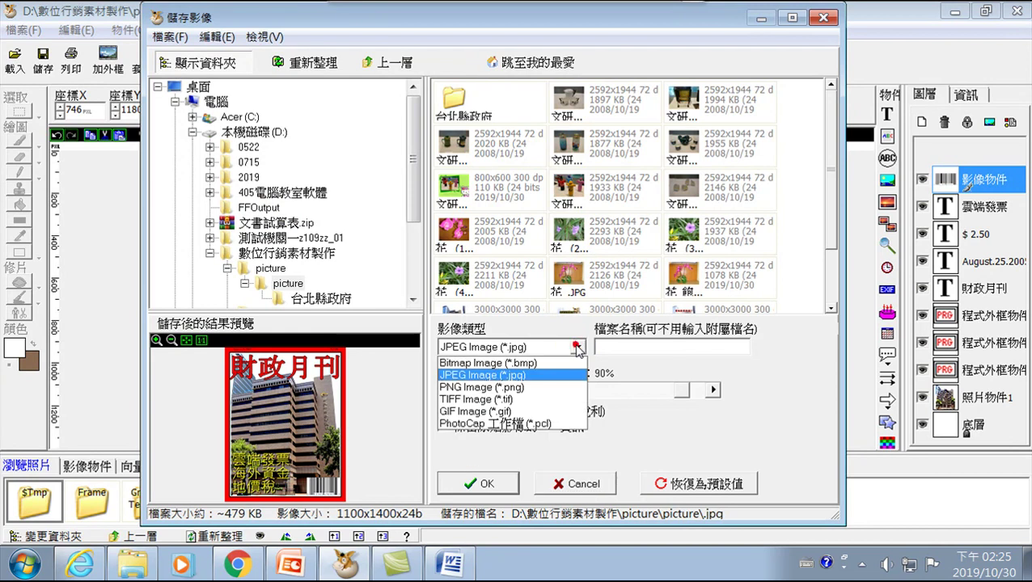
{"action": "left_click", "coordinate": [503, 423]}
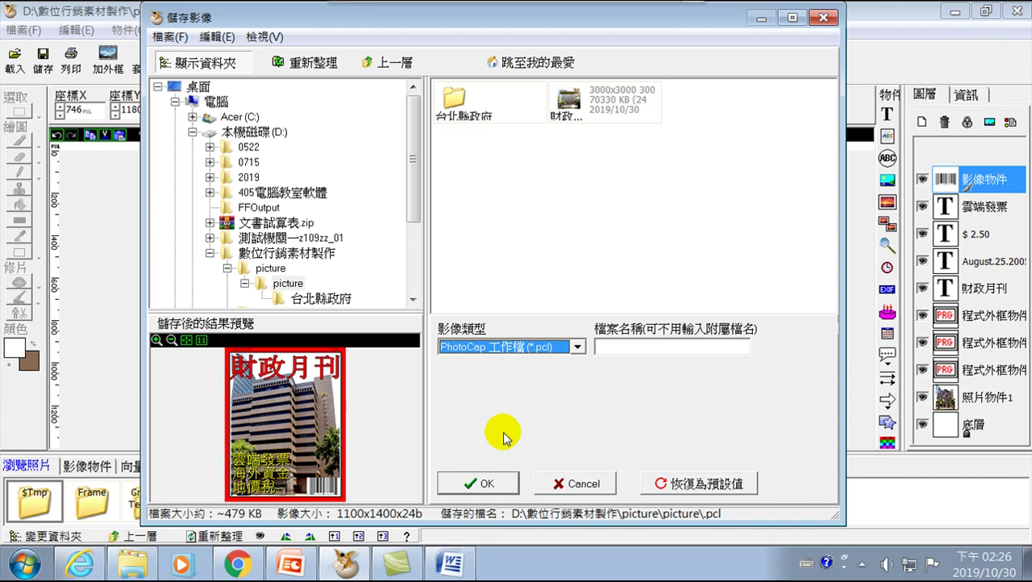
- Name the project file 財政月刊 and save it in the picture folder
{"action": "left_click", "coordinate": [618, 344]}
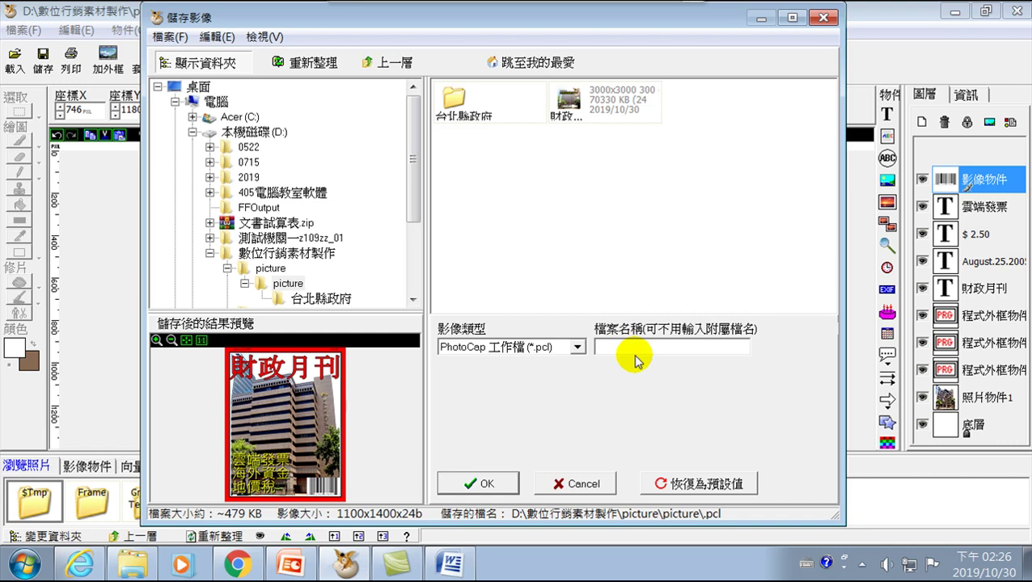
{"action": "key", "text": "ctrl+space"}
{"action": "type", "text": "bc"}
{"action": "key", "text": "space"}
{"action": "type", "text": "mk"}
{"action": "key", "text": "space"}
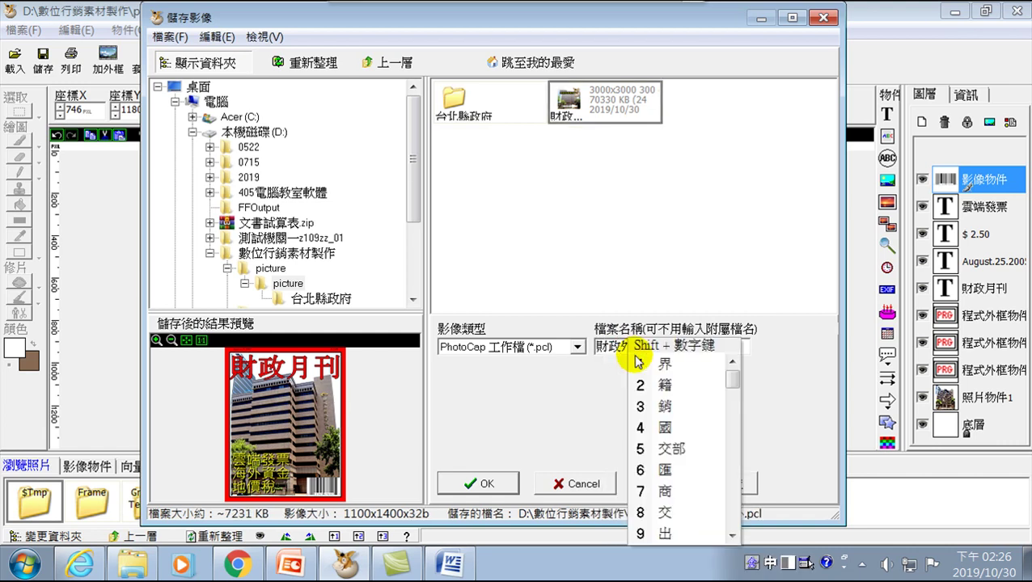
{"action": "type", "text": "b"}
{"action": "key", "text": "space"}
{"action": "type", "text": "jl"}
{"action": "key", "text": "space"}
{"action": "key", "text": "Escape"}
{"action": "key", "text": "ctrl+space"}
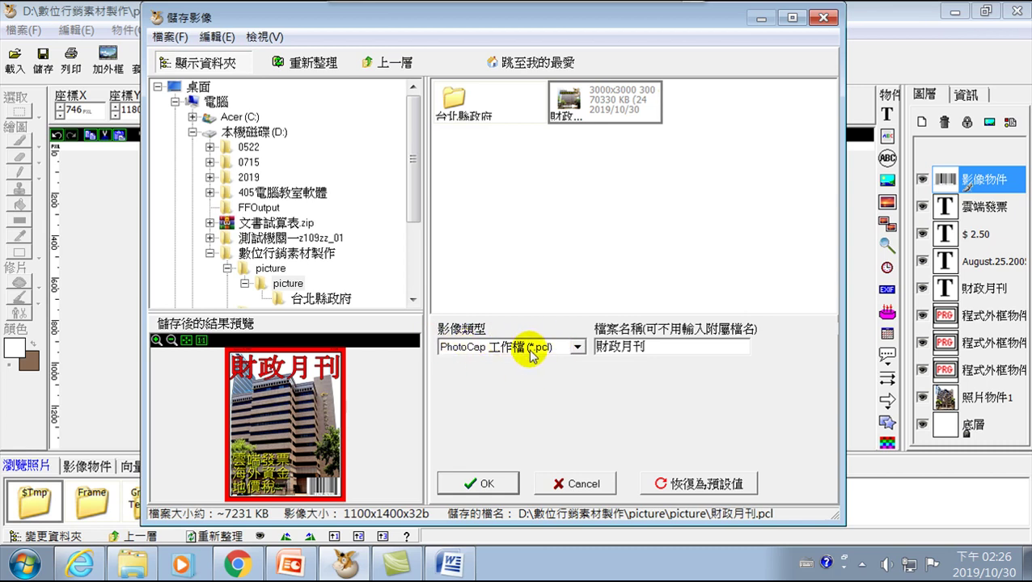
{"action": "left_click", "coordinate": [493, 483]}
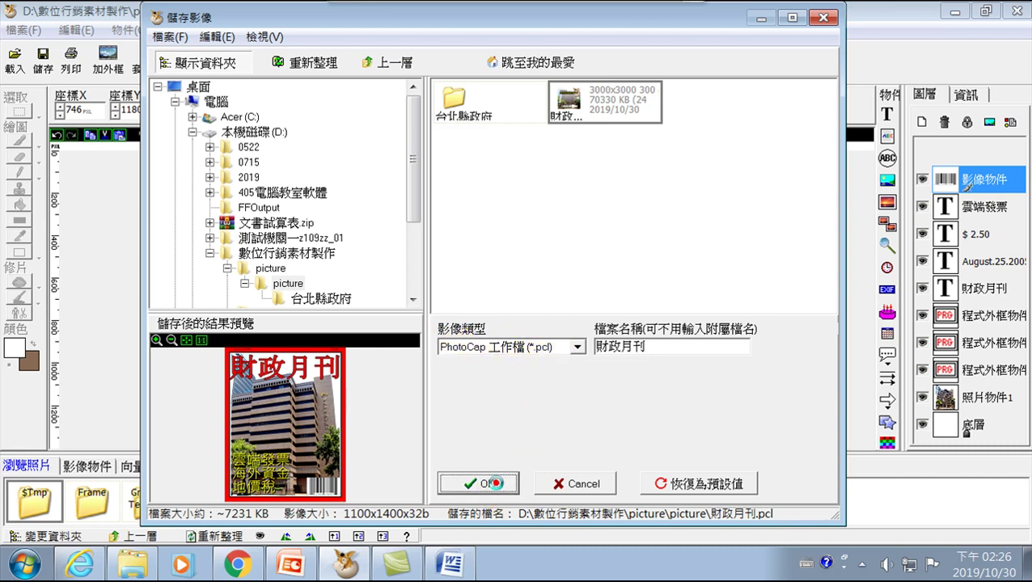
{"action": "left_click", "coordinate": [593, 340]}
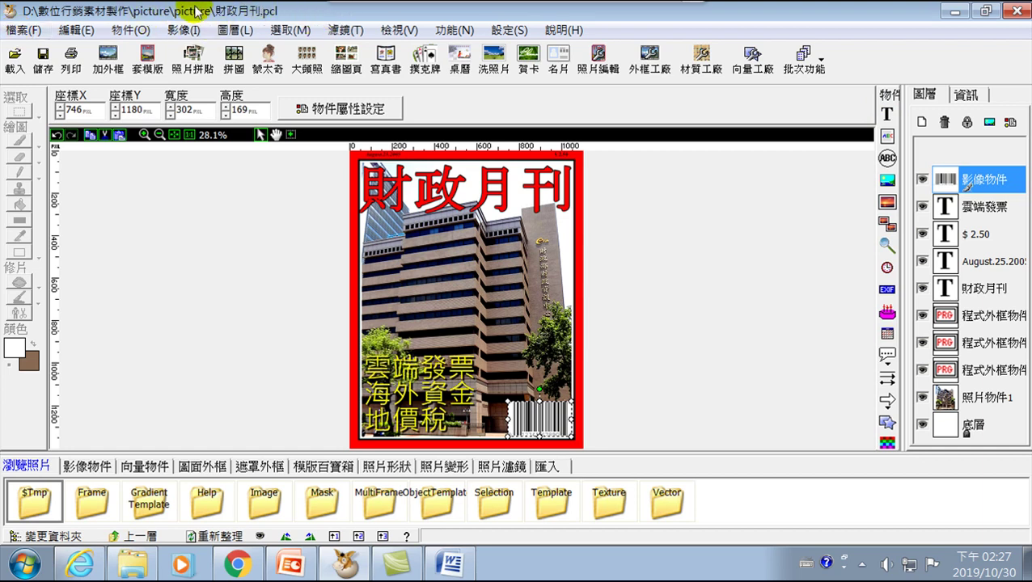
- Minimize the PhotoCap and PowerPoint windows and switch to the Chrome browser
{"action": "left_click", "coordinate": [954, 11]}
{"action": "left_click", "coordinate": [953, 11]}
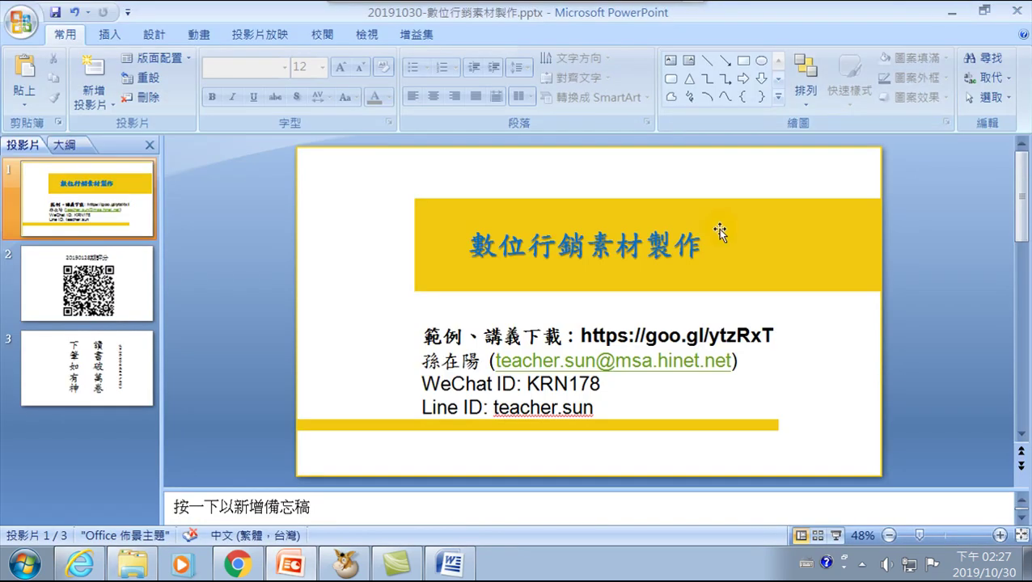
{"action": "left_click", "coordinate": [951, 12]}
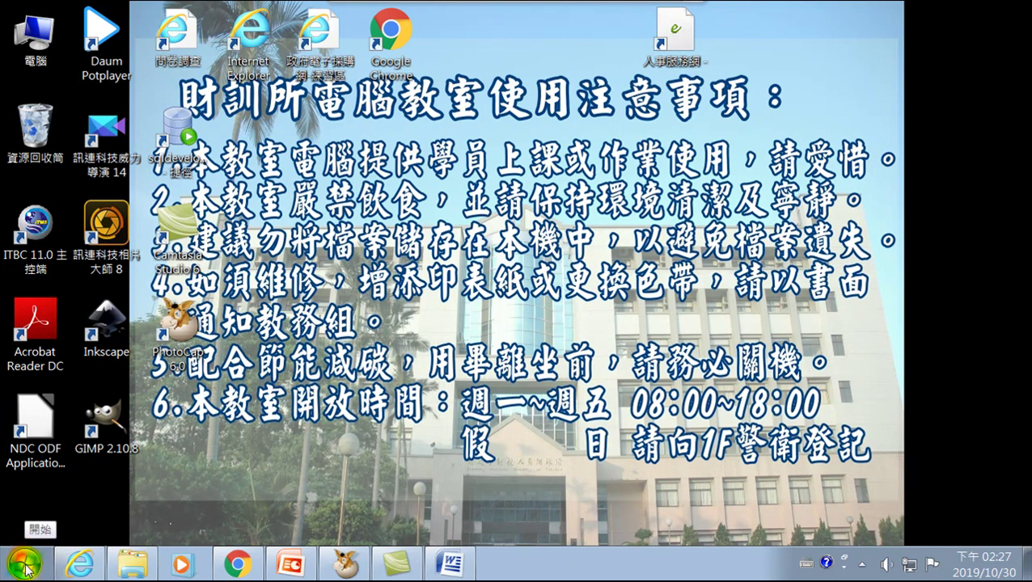
{"action": "left_click", "coordinate": [236, 564]}
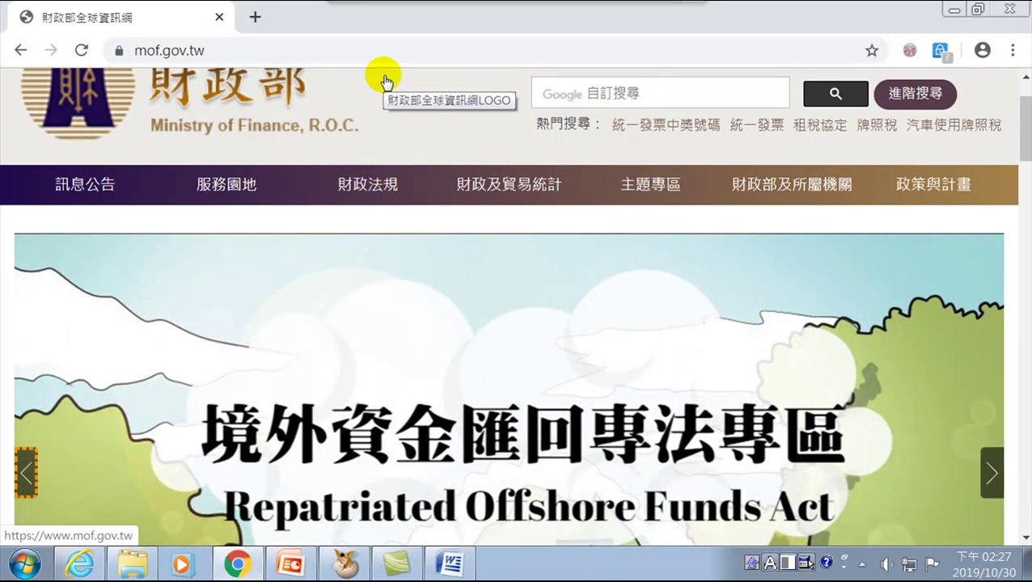
{"action": "left_click", "coordinate": [278, 47]}
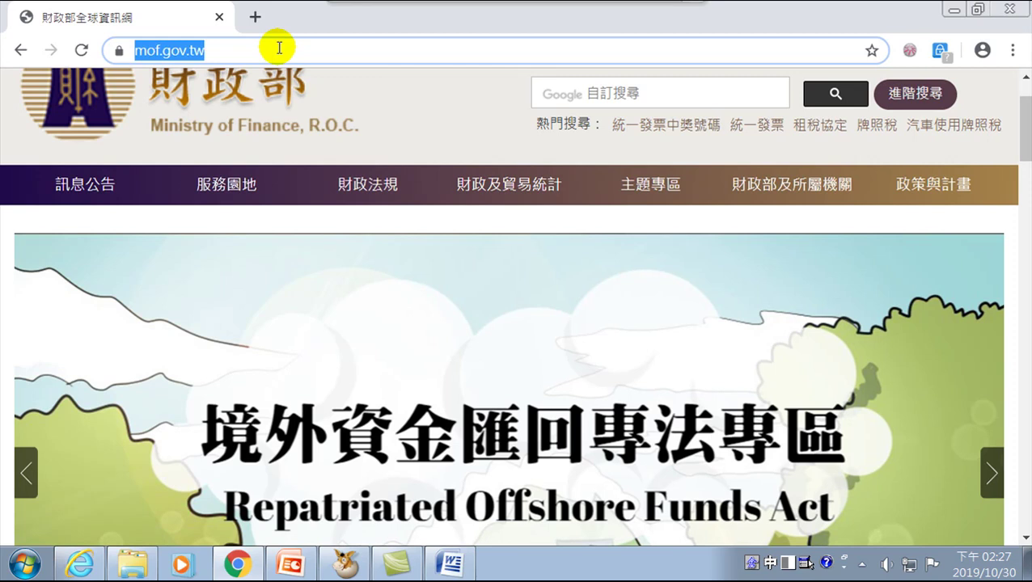
{"action": "type", "text": "_"}
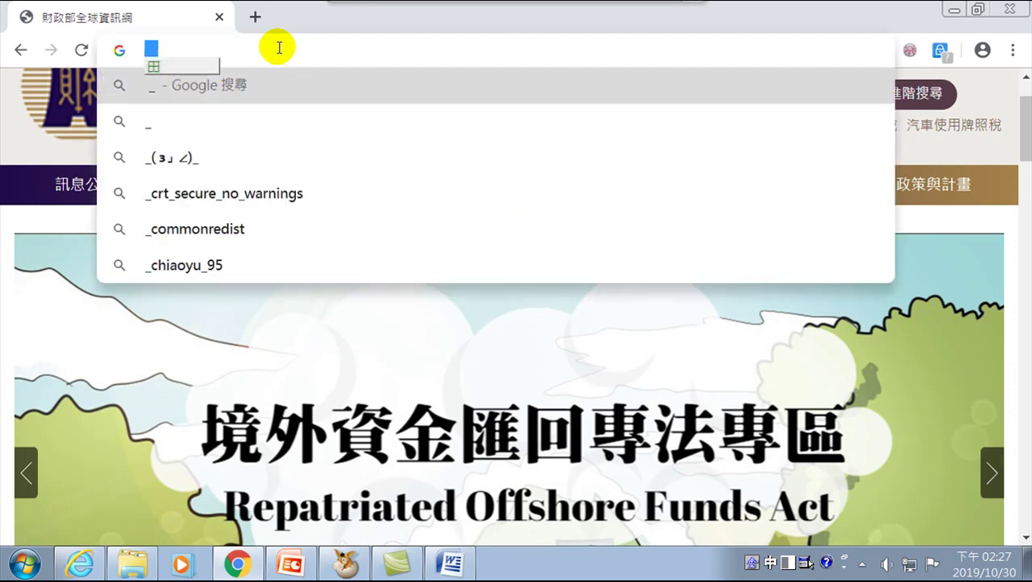
{"action": "key", "text": "BackSpace"}
{"action": "key", "text": "ctrl+space"}
{"action": "type", "text": "www.go"}
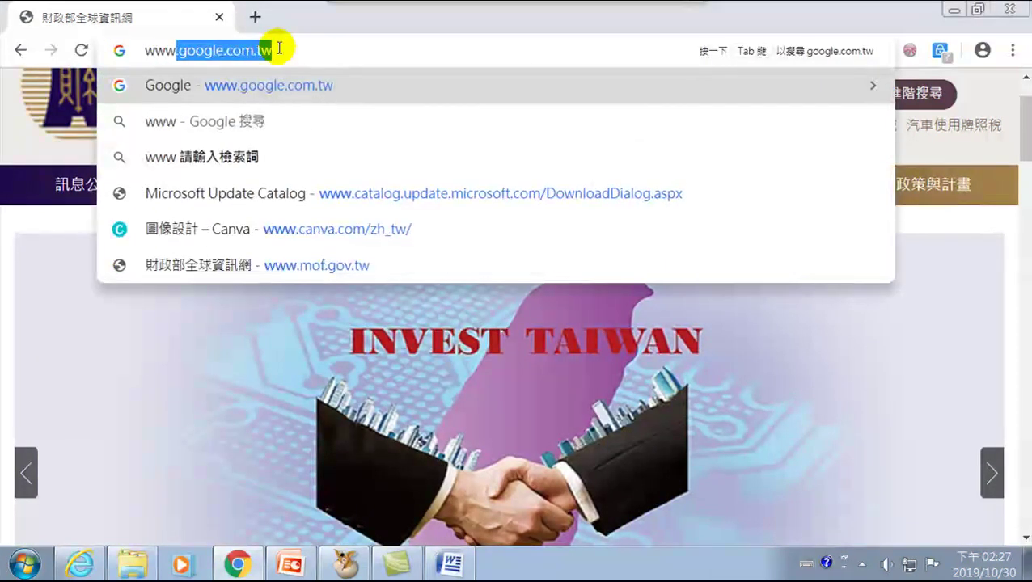
{"action": "type", "text": "og"}
{"action": "key", "text": "Return"}
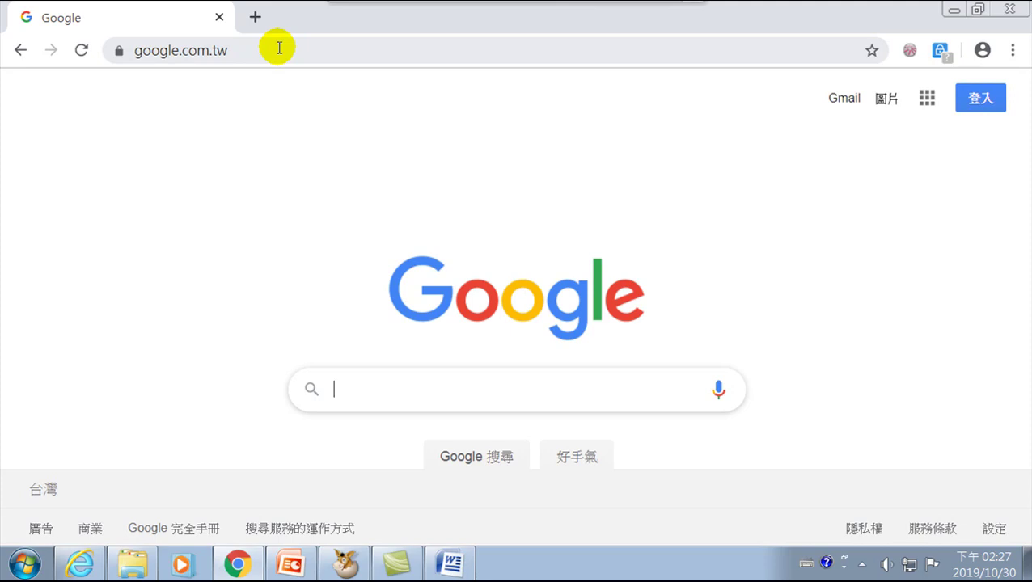
- Enter 中文字體 as the Google search query
{"action": "key", "text": "ctrl+space"}
{"action": "type", "text": "中"}
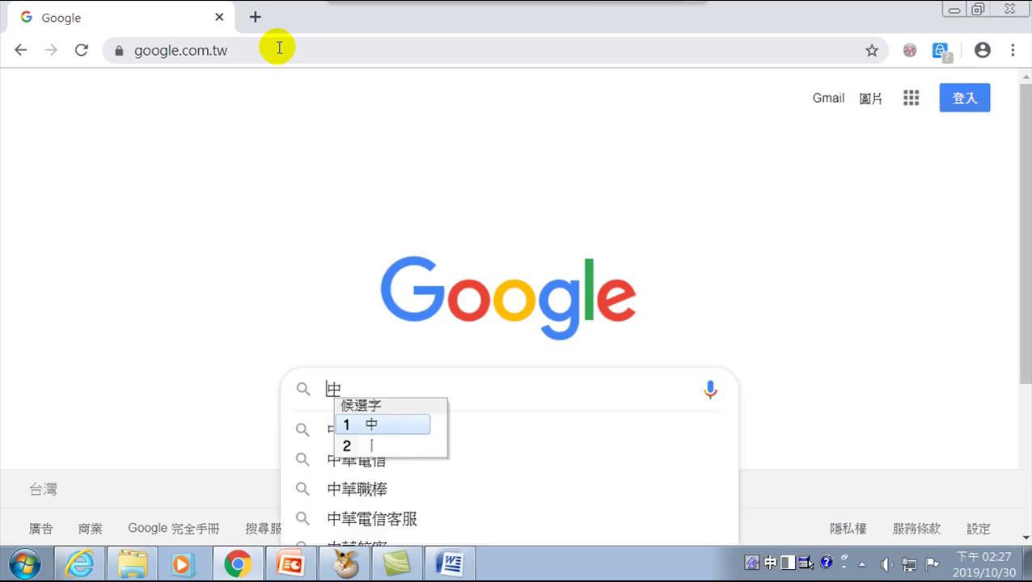
{"action": "type", "text": "文"}
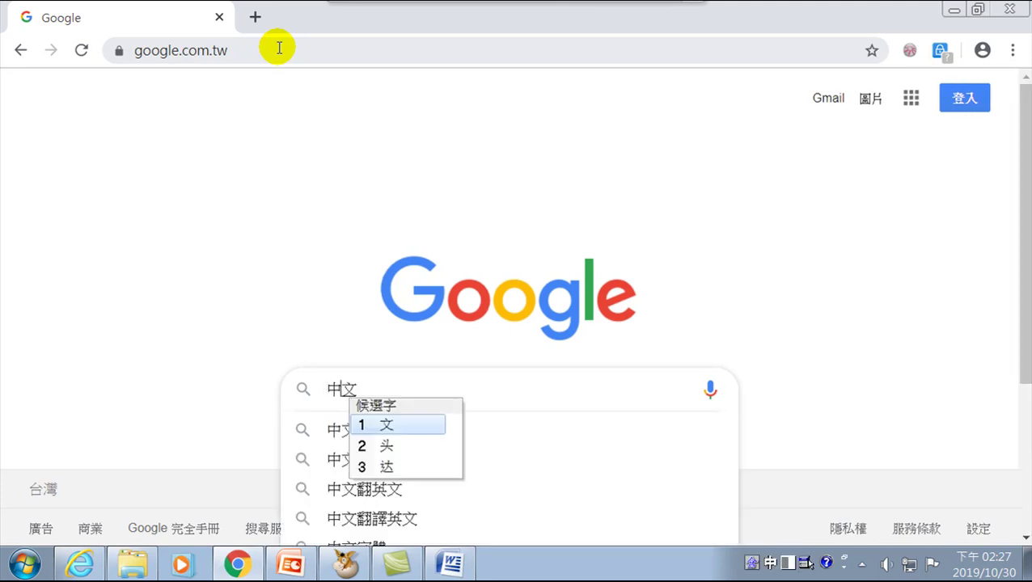
{"action": "type", "text": "字月月廿田廿"}
{"action": "key", "text": "space"}
{"action": "key", "text": "ctrl+space"}
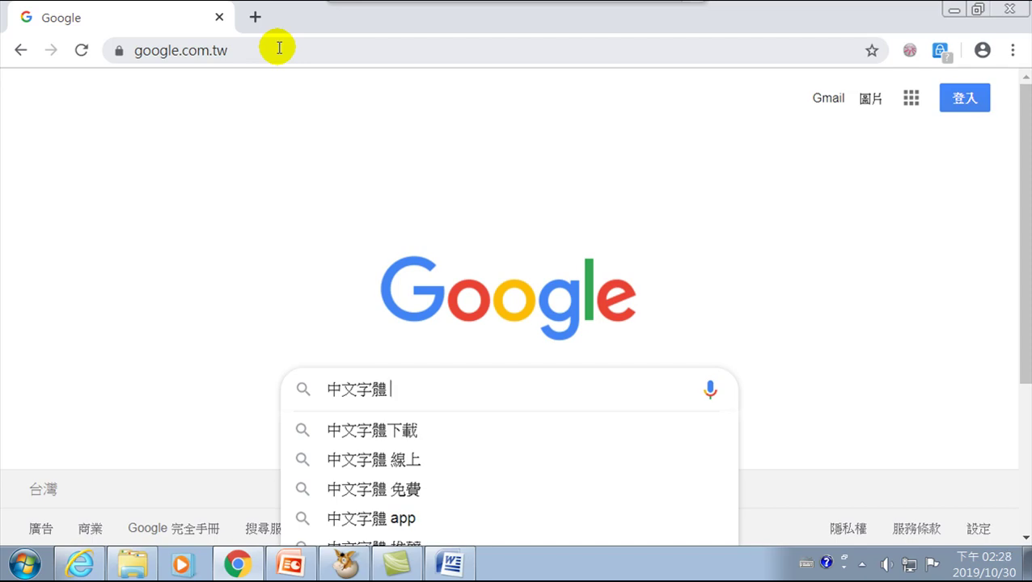
- Extend the query with 下載 and run the suggested search 中文字體 下載 免費 繁體
{"action": "key", "text": "ctrl+space"}
{"action": "type", "text": "一卜"}
{"action": "key", "text": "space"}
{"action": "type", "text": "十戈十田十"}
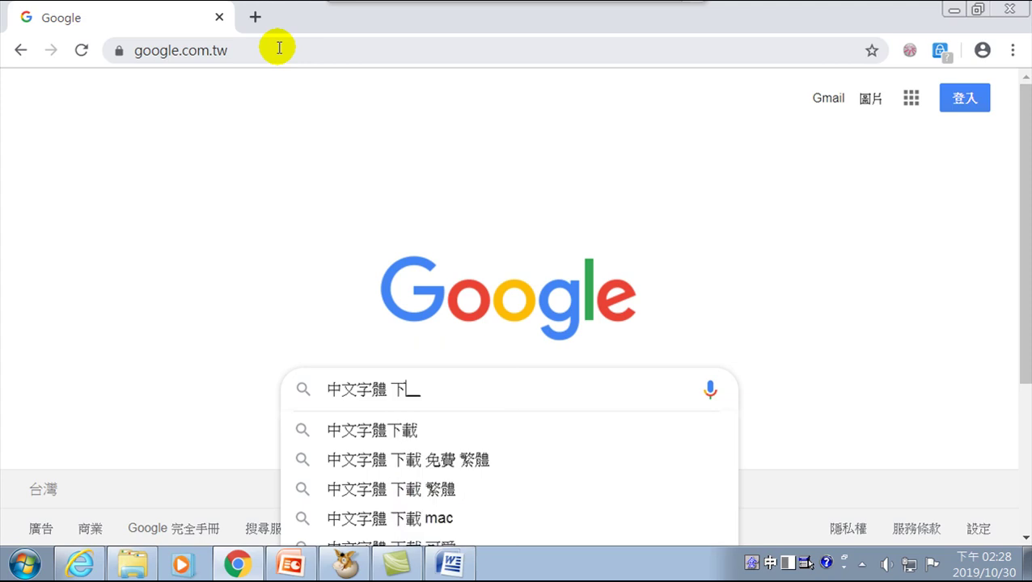
{"action": "key", "text": "space"}
{"action": "key", "text": "ctrl+space"}
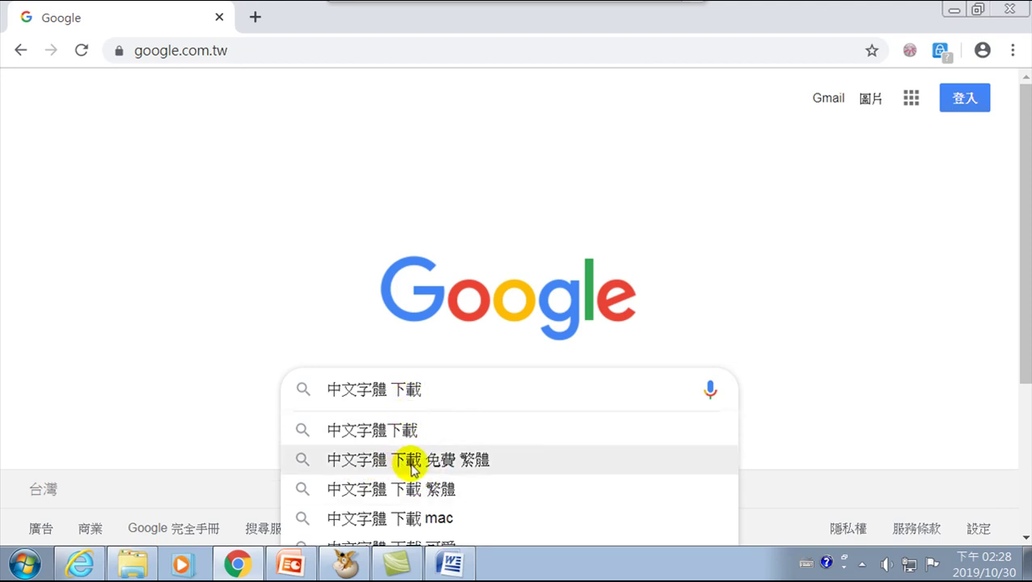
{"action": "left_click", "coordinate": [451, 463]}
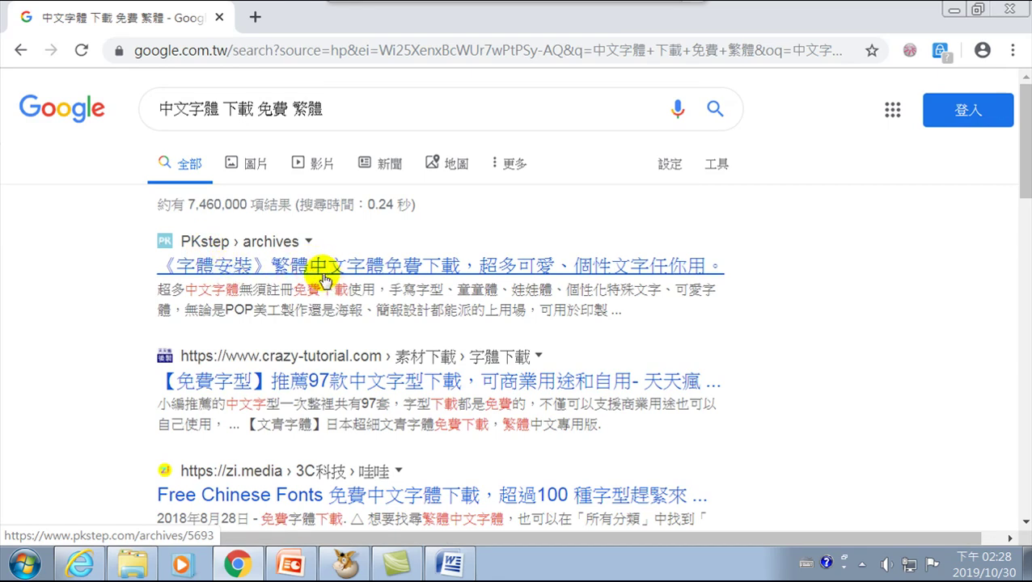
- Look through the search results for sites offering free Traditional Chinese font downloads
{"action": "left_click_drag", "start_coordinate": [190, 296], "coordinate": [516, 303]}
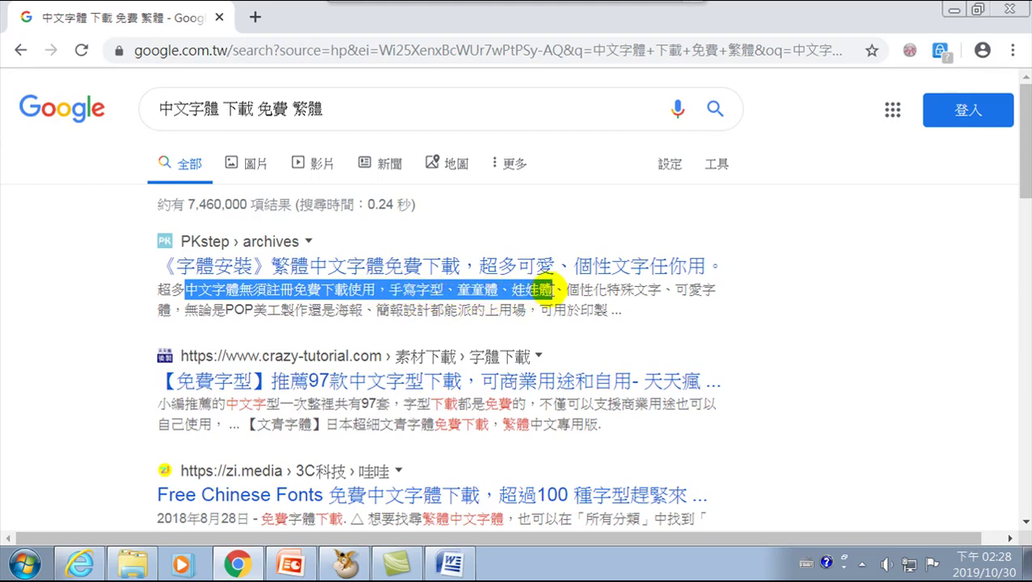
{"action": "scroll", "coordinate": [670, 296], "scroll_direction": "down", "scroll_amount": 1}
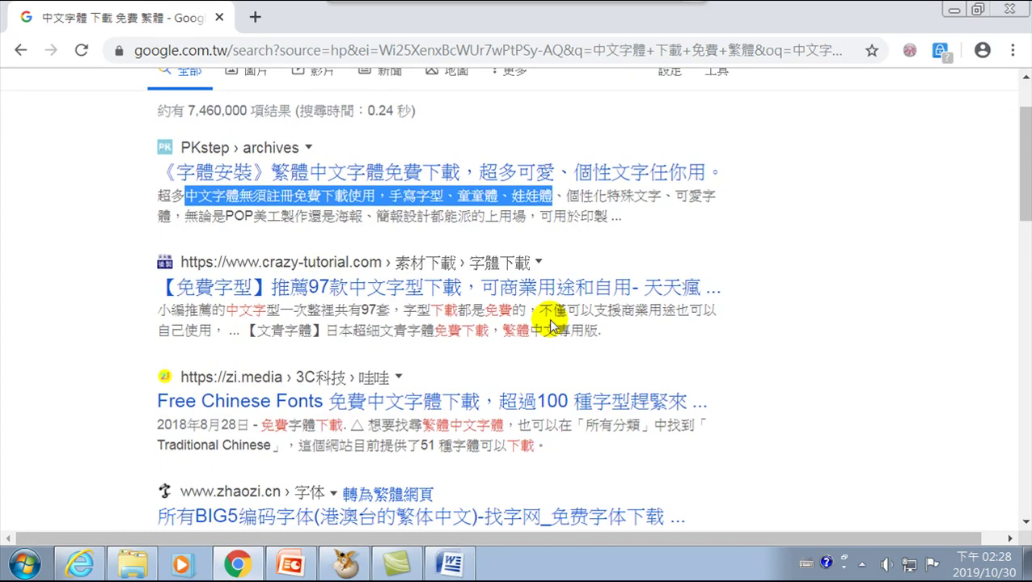
{"action": "scroll", "coordinate": [402, 288], "scroll_direction": "down", "scroll_amount": 2}
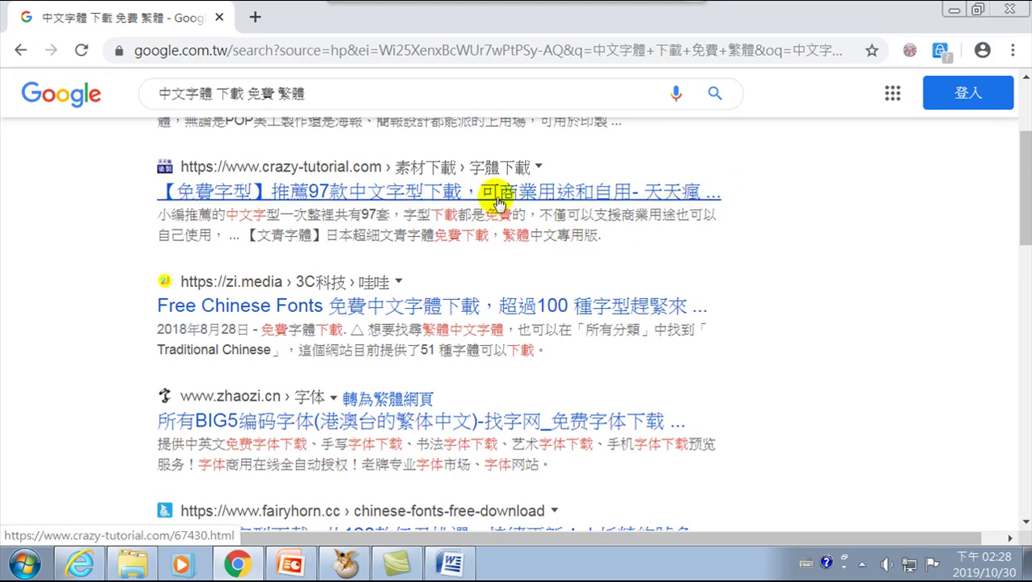
{"action": "scroll", "coordinate": [405, 272], "scroll_direction": "down", "scroll_amount": 2}
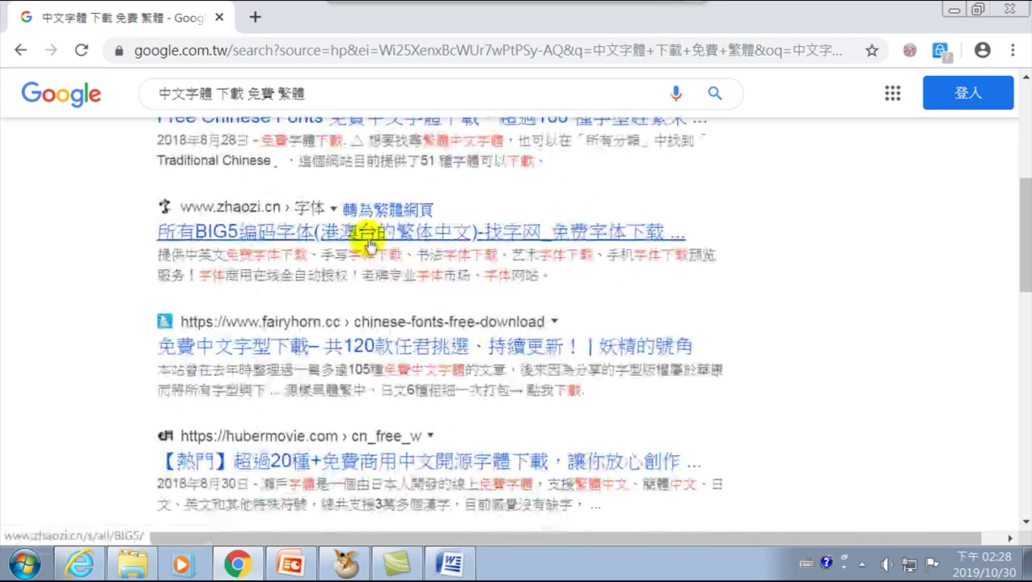
{"action": "scroll", "coordinate": [372, 240], "scroll_direction": "down", "scroll_amount": 2}
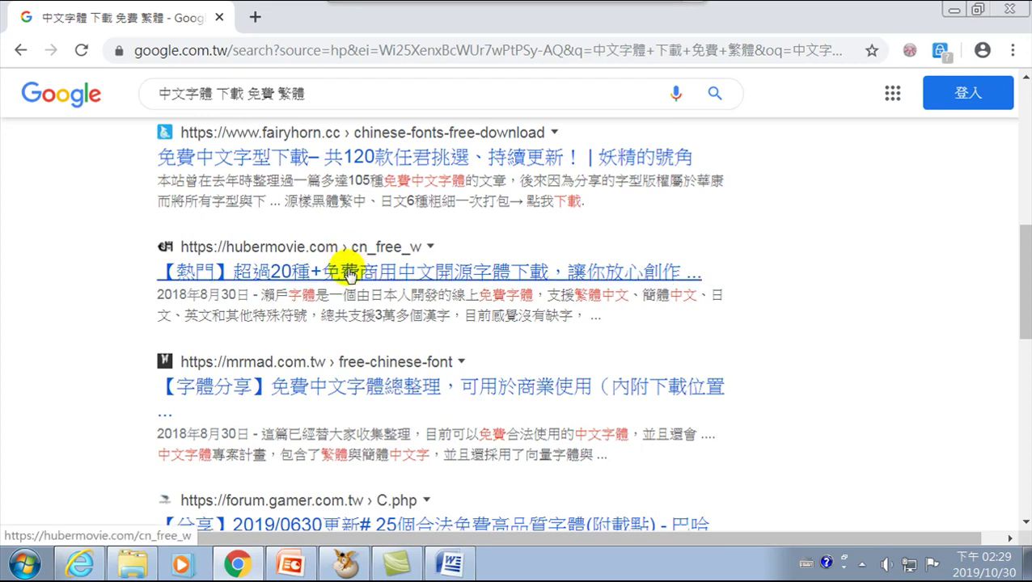
{"action": "scroll", "coordinate": [349, 275], "scroll_direction": "down", "scroll_amount": 1}
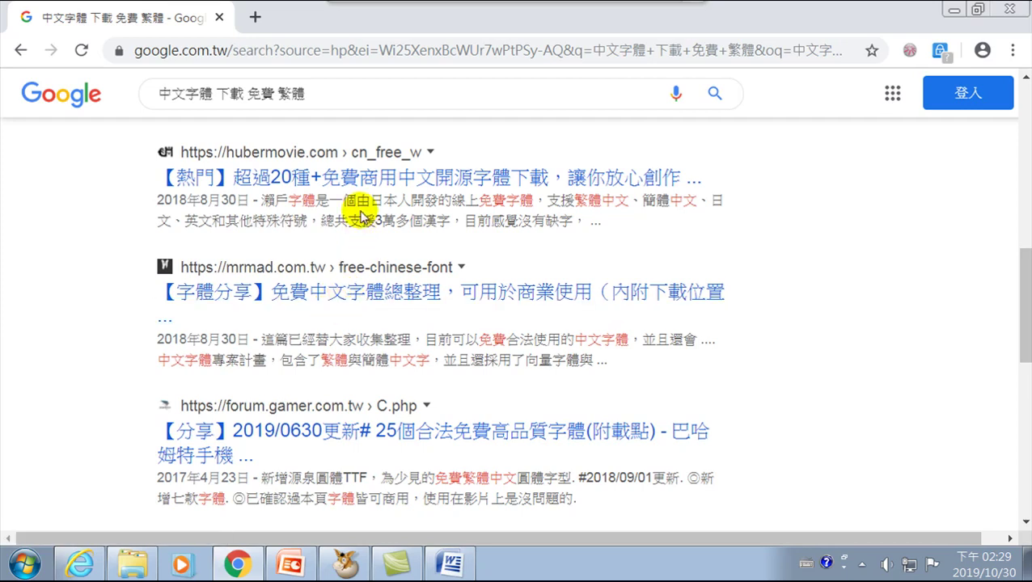
{"action": "scroll", "coordinate": [368, 214], "scroll_direction": "down", "scroll_amount": 6}
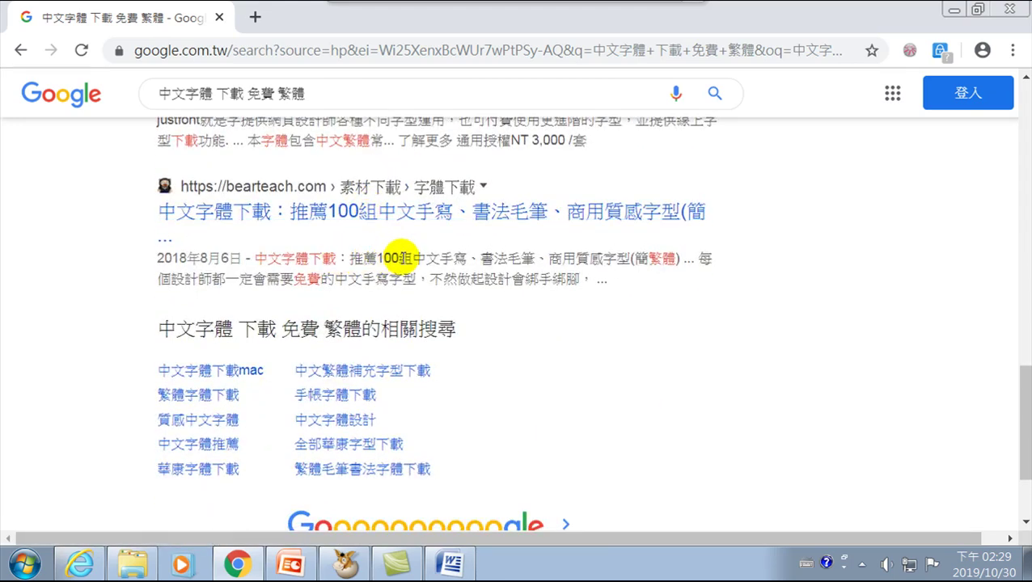
{"action": "scroll", "coordinate": [402, 257], "scroll_direction": "up", "scroll_amount": 5}
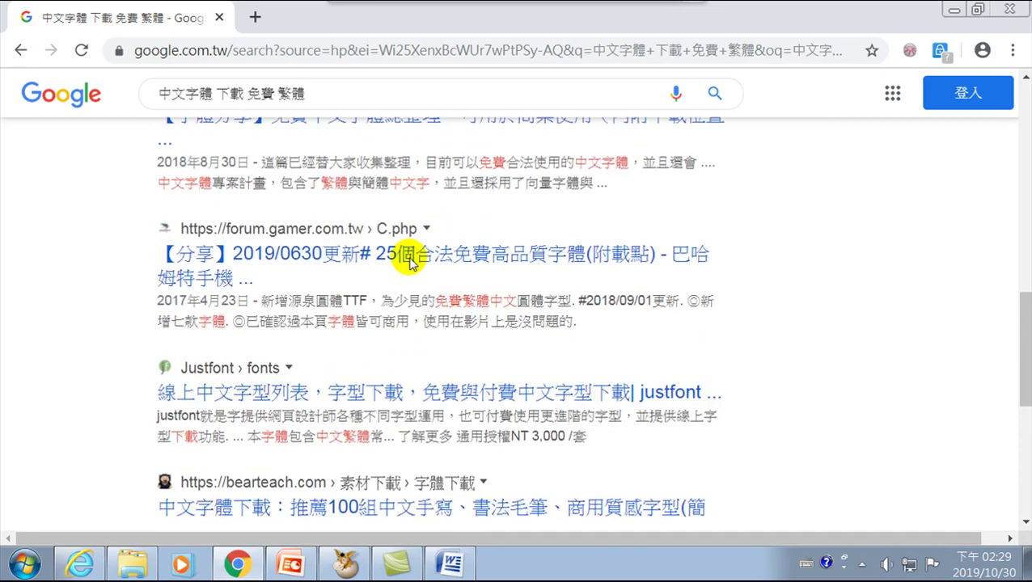
{"action": "scroll", "coordinate": [396, 223], "scroll_direction": "up", "scroll_amount": 6}
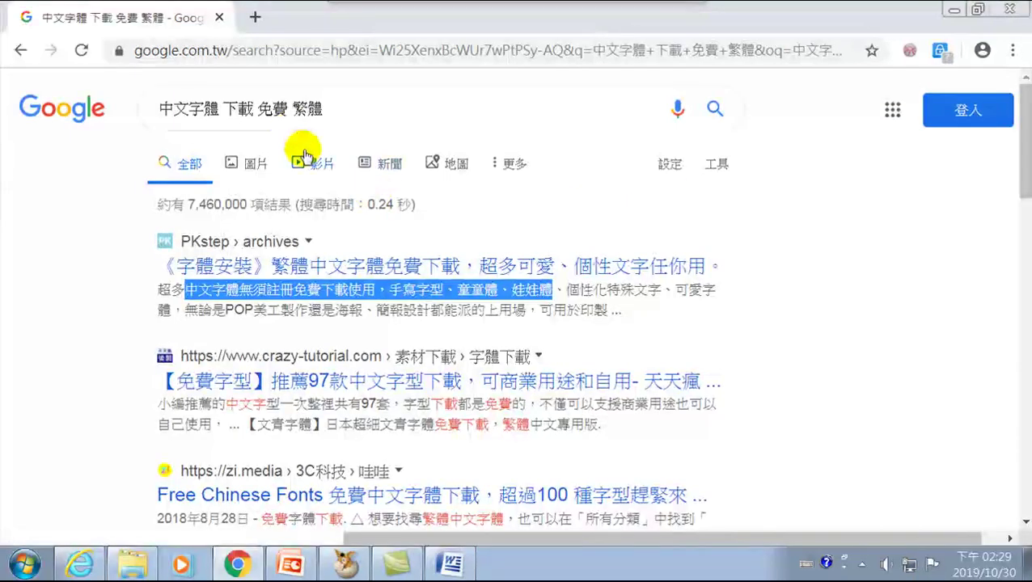
- Add Google to the search query, run it, and open the Google Noto 開源免費字型下載 article on free.com.tw
{"action": "left_click", "coordinate": [362, 109]}
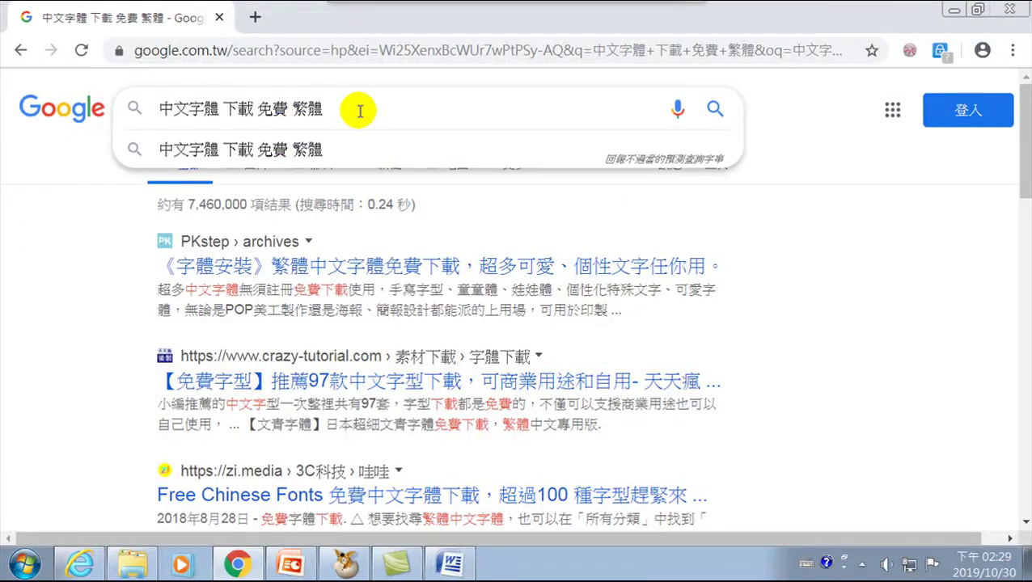
{"action": "type", "text": "Google"}
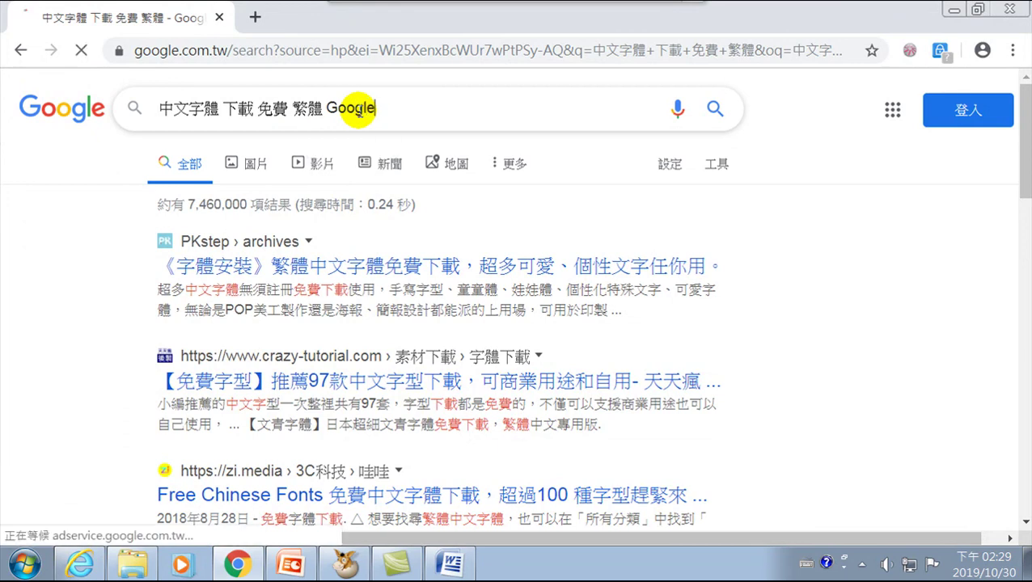
{"action": "key", "text": "Return"}
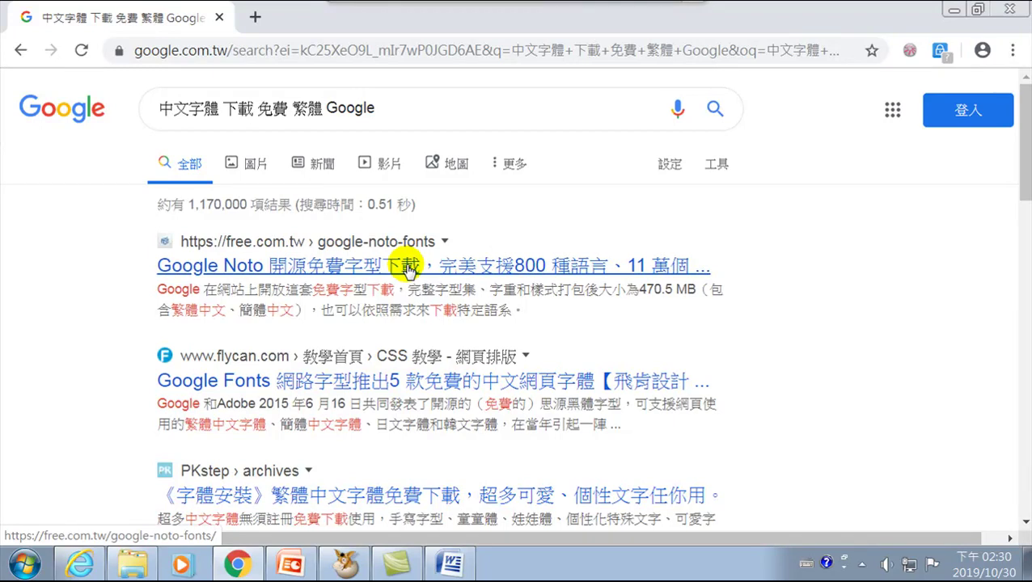
{"action": "left_click", "coordinate": [257, 268]}
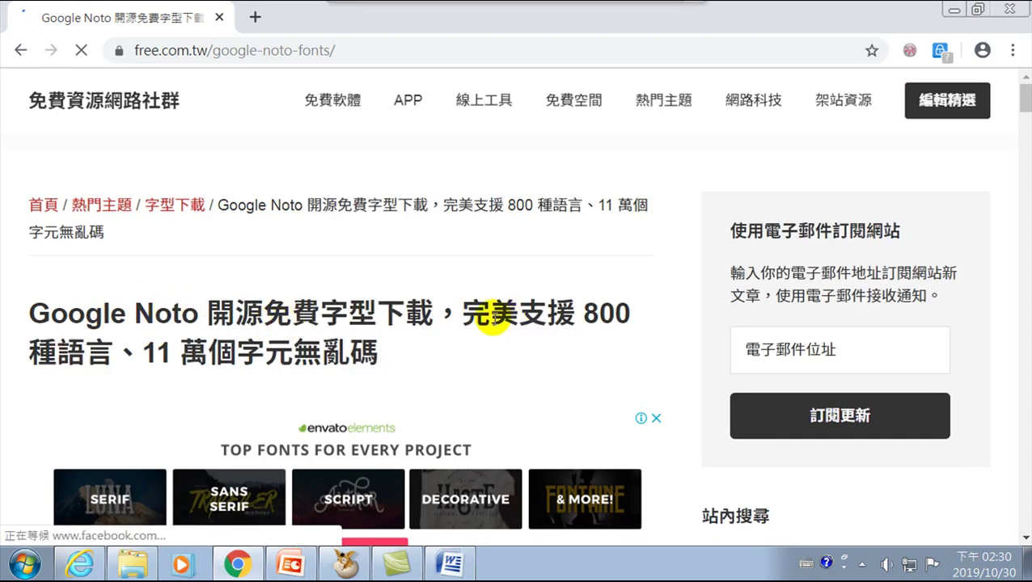
- Read the article's introduction to the Google Noto font project down to the Google Noto Fonts website link
{"action": "scroll", "coordinate": [457, 330], "scroll_direction": "down", "scroll_amount": 3}
{"action": "scroll", "coordinate": [420, 327], "scroll_direction": "down", "scroll_amount": 3}
{"action": "scroll", "coordinate": [374, 332], "scroll_direction": "down", "scroll_amount": 9}
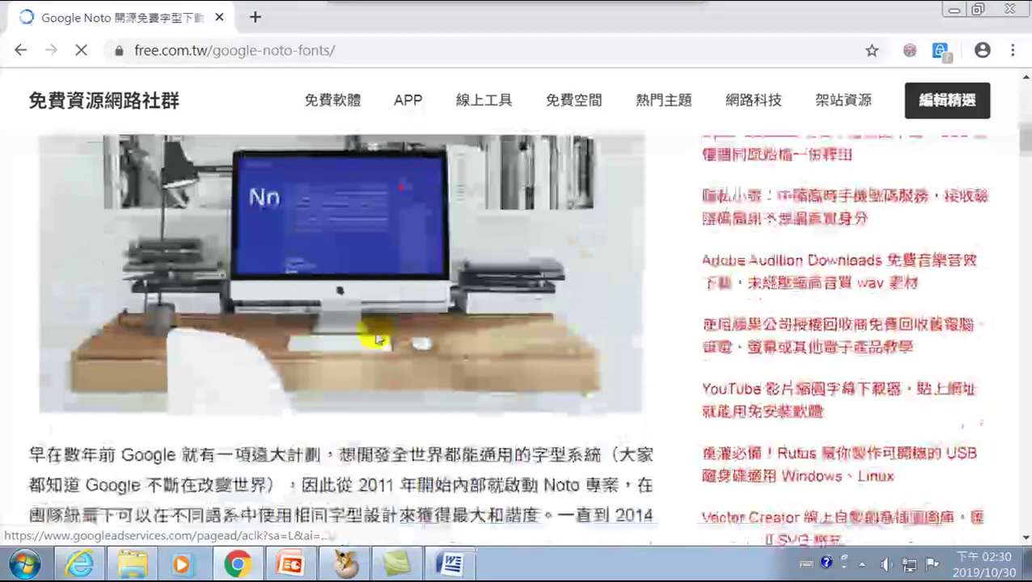
{"action": "left_click_drag", "start_coordinate": [64, 193], "coordinate": [521, 350]}
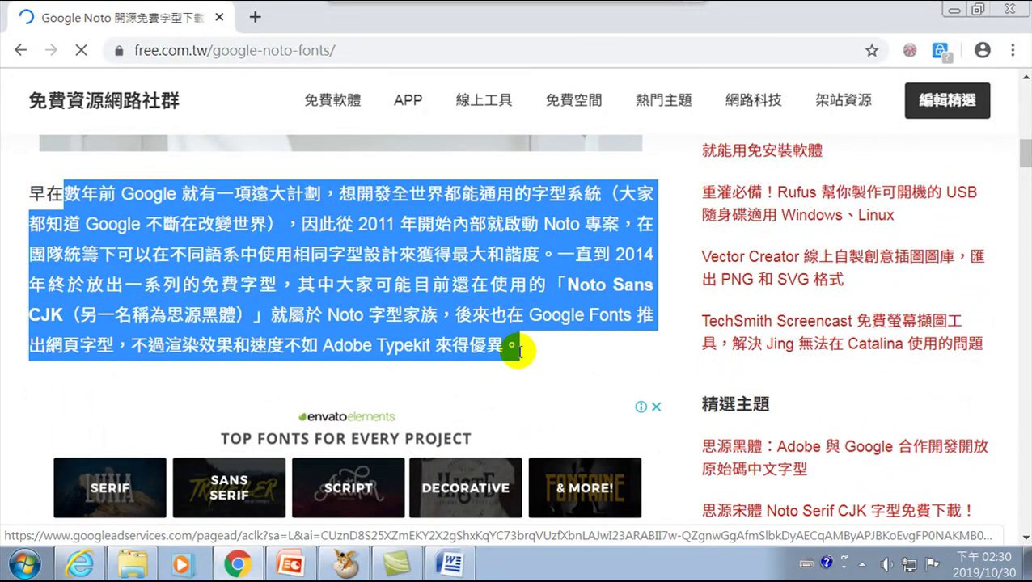
{"action": "scroll", "coordinate": [437, 349], "scroll_direction": "down", "scroll_amount": 1}
{"action": "scroll", "coordinate": [392, 340], "scroll_direction": "down", "scroll_amount": 10}
{"action": "left_click_drag", "start_coordinate": [73, 224], "coordinate": [469, 253]}
{"action": "scroll", "coordinate": [374, 340], "scroll_direction": "down", "scroll_amount": 2}
{"action": "scroll", "coordinate": [374, 340], "scroll_direction": "down", "scroll_amount": 6}
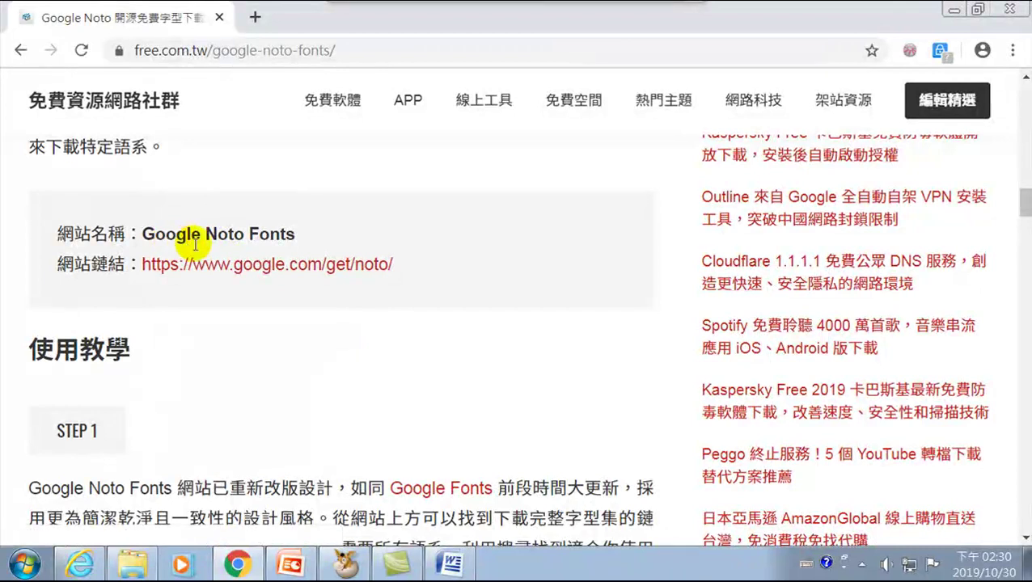
- Examine STEP 1 and STEP 2 of the 使用教學 section, highlighting the Traditional Chinese font name Noto Sans CJK TC
{"action": "scroll", "coordinate": [257, 244], "scroll_direction": "down", "scroll_amount": 6}
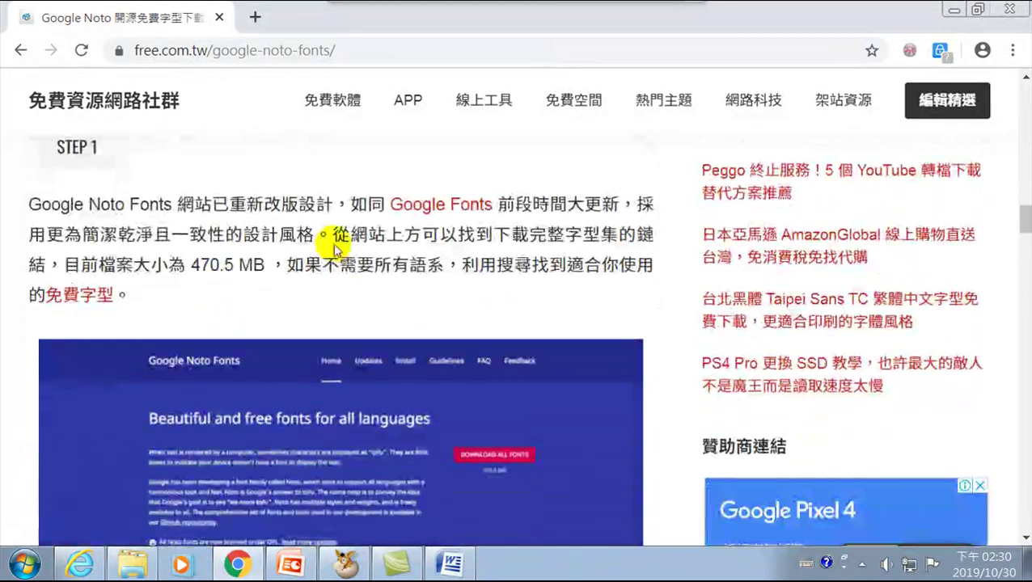
{"action": "scroll", "coordinate": [327, 271], "scroll_direction": "down", "scroll_amount": 12}
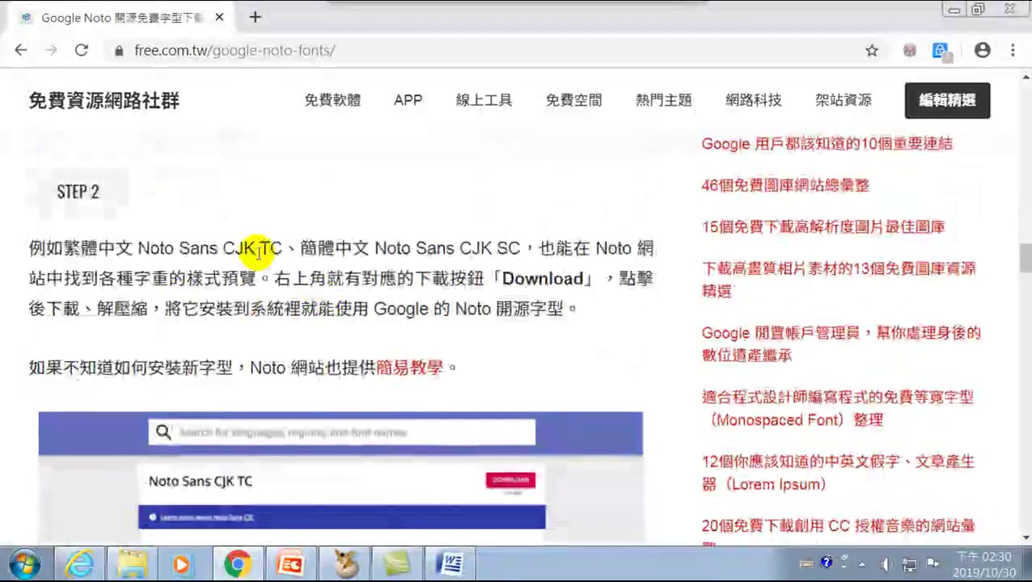
{"action": "scroll", "coordinate": [283, 291], "scroll_direction": "down", "scroll_amount": 2}
{"action": "scroll", "coordinate": [275, 283], "scroll_direction": "up", "scroll_amount": 4}
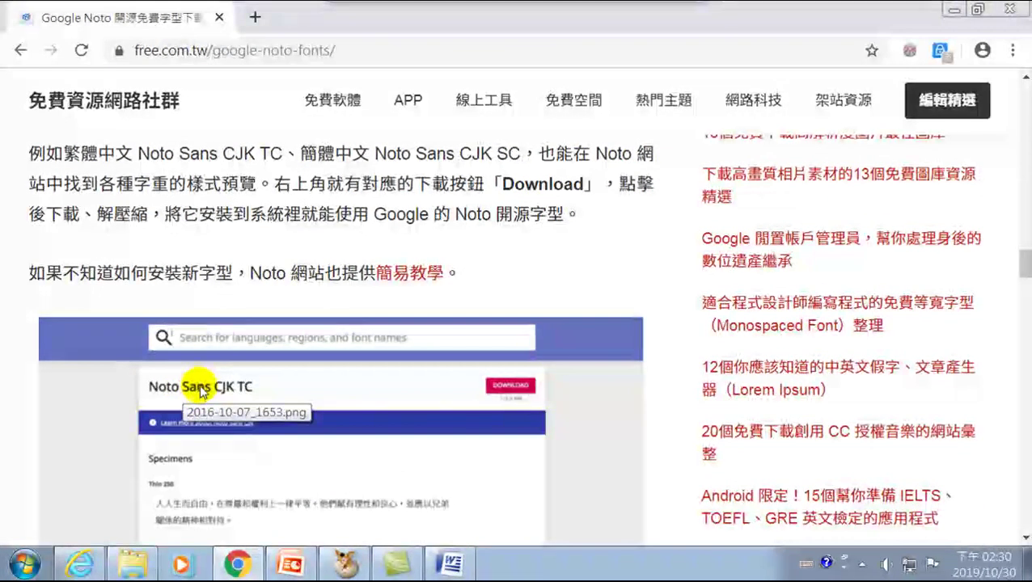
{"action": "scroll", "coordinate": [266, 275], "scroll_direction": "up", "scroll_amount": 1}
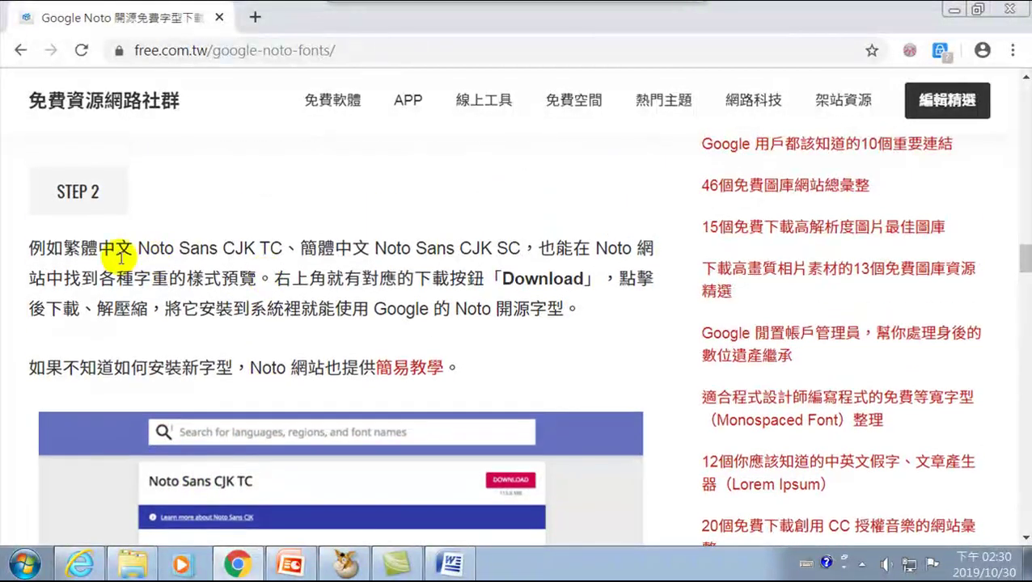
{"action": "left_click_drag", "start_coordinate": [63, 249], "coordinate": [283, 252]}
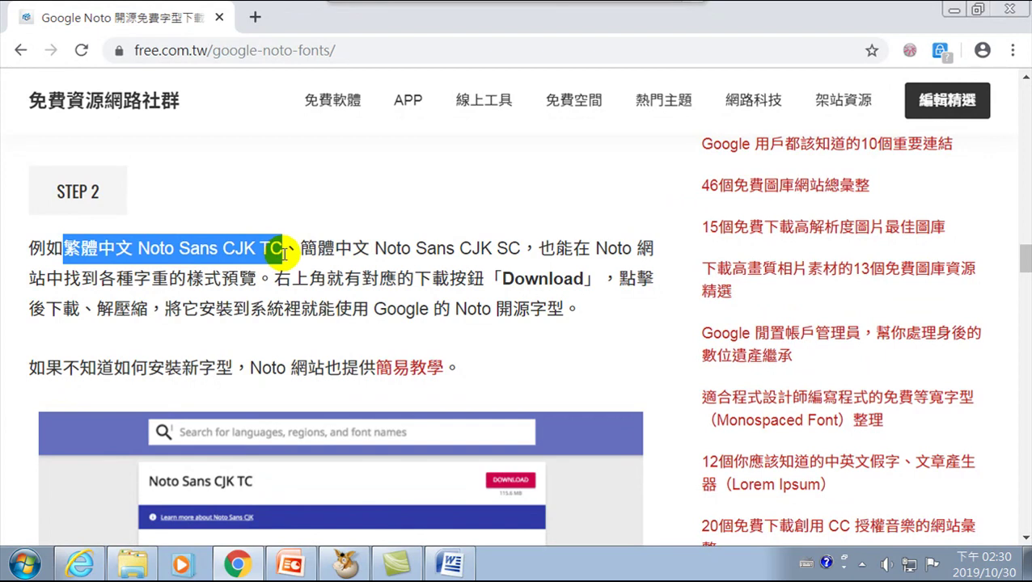
{"action": "left_click", "coordinate": [146, 248]}
{"action": "left_click_drag", "start_coordinate": [137, 248], "coordinate": [179, 249]}
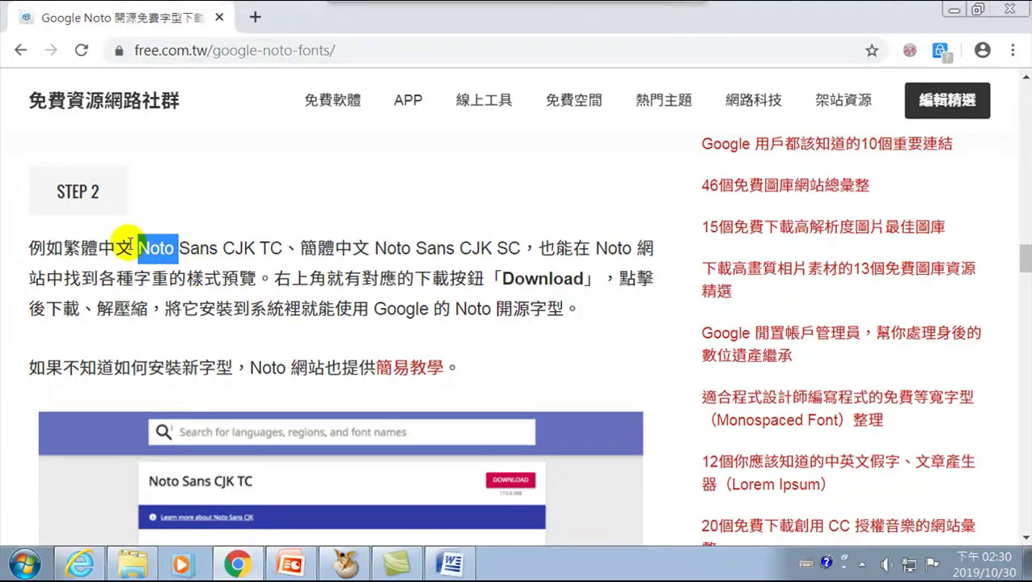
- Highlight the word Sans in the Noto Sans CJK TC font name under STEP 2
{"action": "left_click", "coordinate": [183, 250]}
{"action": "left_click_drag", "start_coordinate": [179, 248], "coordinate": [213, 246]}
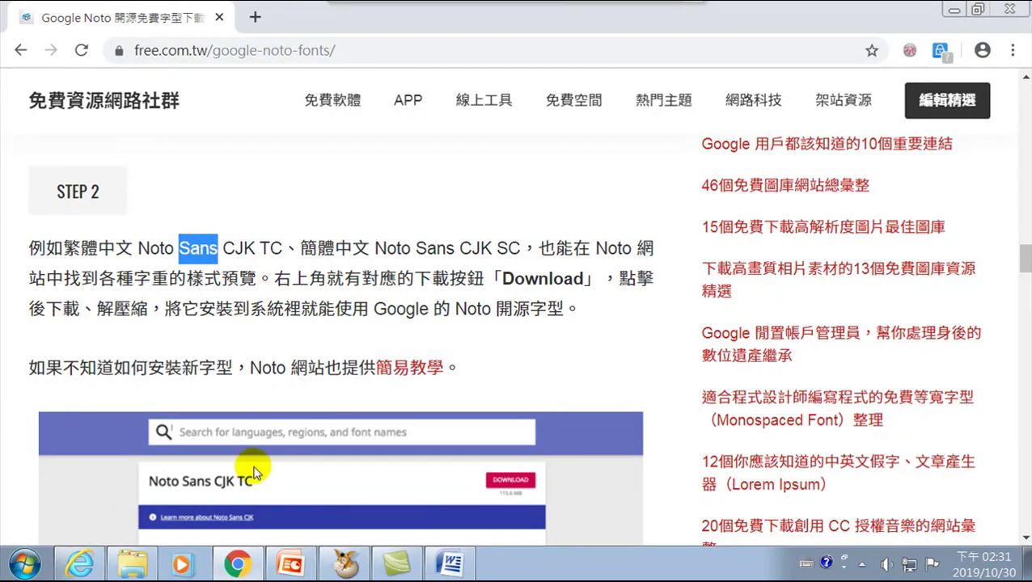
- Switch to Word and set the phrase 如何專注於一個單一的消息 under 文字 in the 新細明體 heading font
{"action": "left_click", "coordinate": [465, 563]}
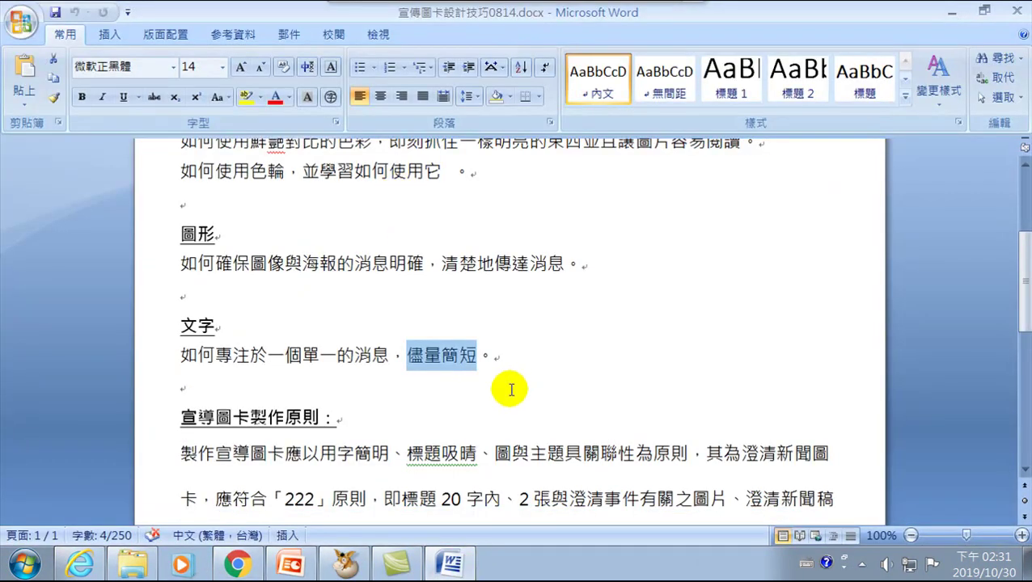
{"action": "left_click", "coordinate": [496, 352]}
{"action": "left_click_drag", "start_coordinate": [182, 354], "coordinate": [391, 357]}
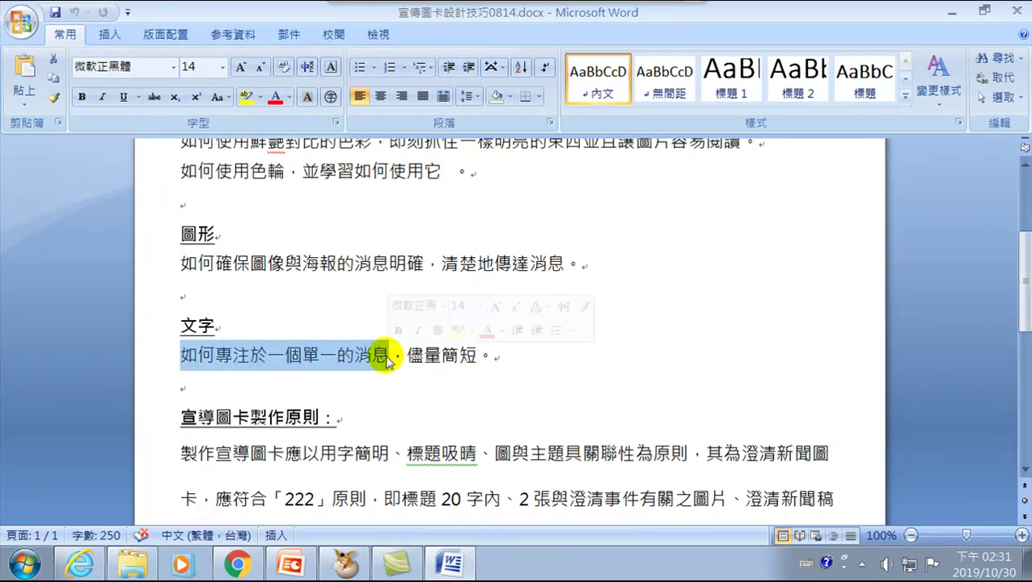
{"action": "left_click", "coordinate": [173, 66]}
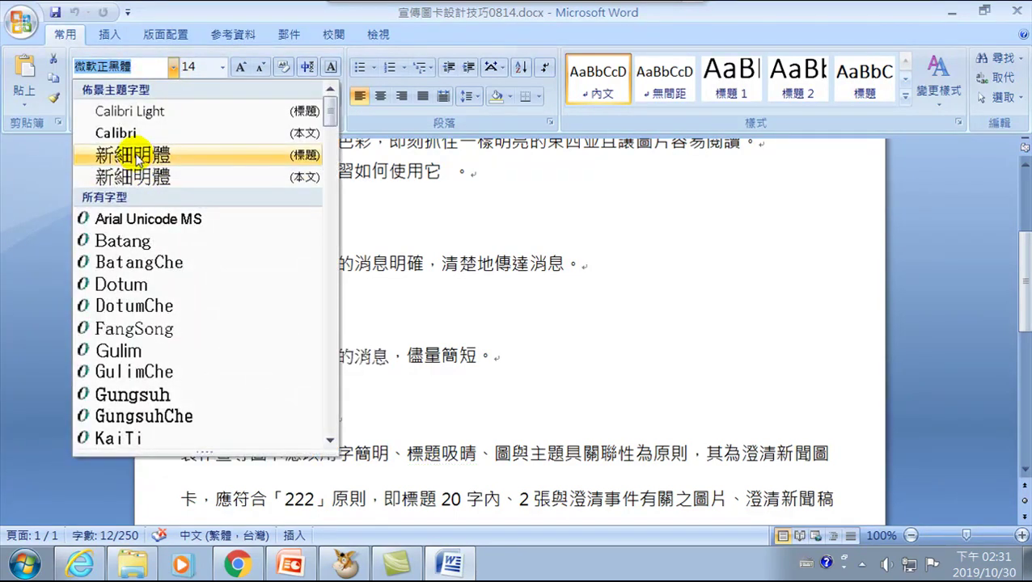
{"action": "left_click", "coordinate": [131, 156]}
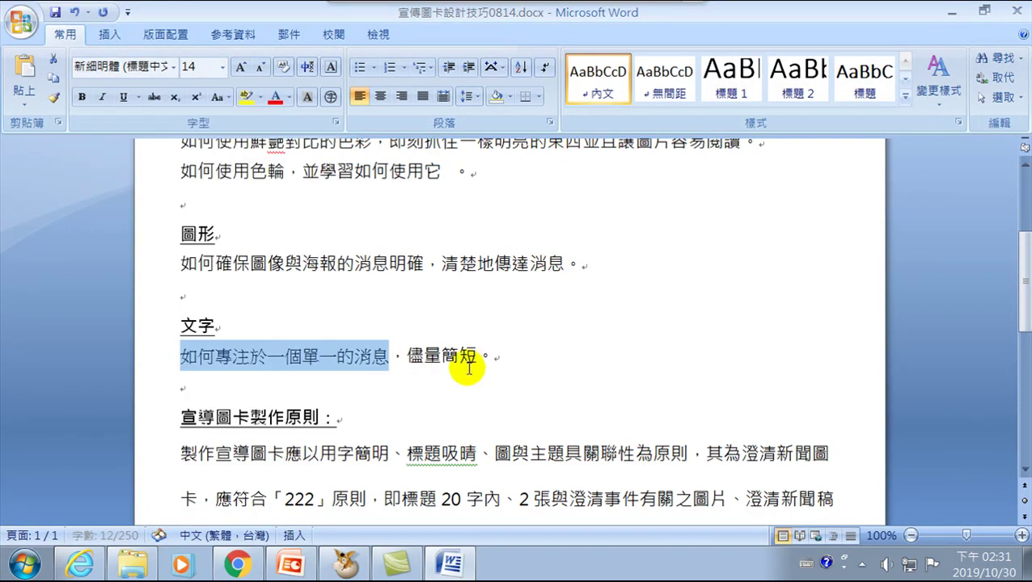
- Change the font of the phrase 儘量簡短 under 文字 to 標楷體
{"action": "left_click_drag", "start_coordinate": [407, 355], "coordinate": [484, 354]}
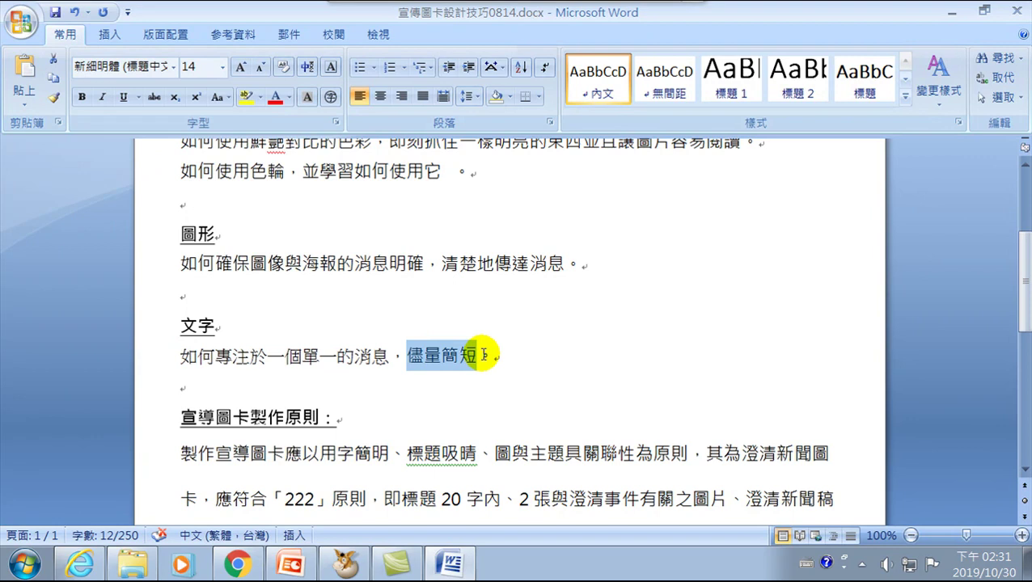
{"action": "left_click", "coordinate": [173, 66]}
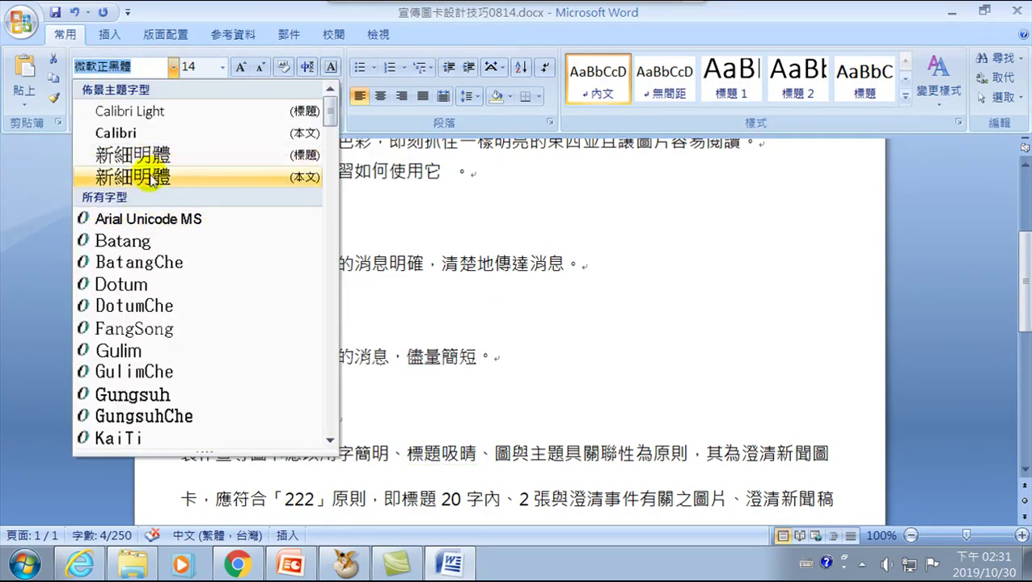
{"action": "scroll", "coordinate": [212, 396], "scroll_direction": "down", "scroll_amount": 15}
{"action": "scroll", "coordinate": [194, 372], "scroll_direction": "up", "scroll_amount": 4}
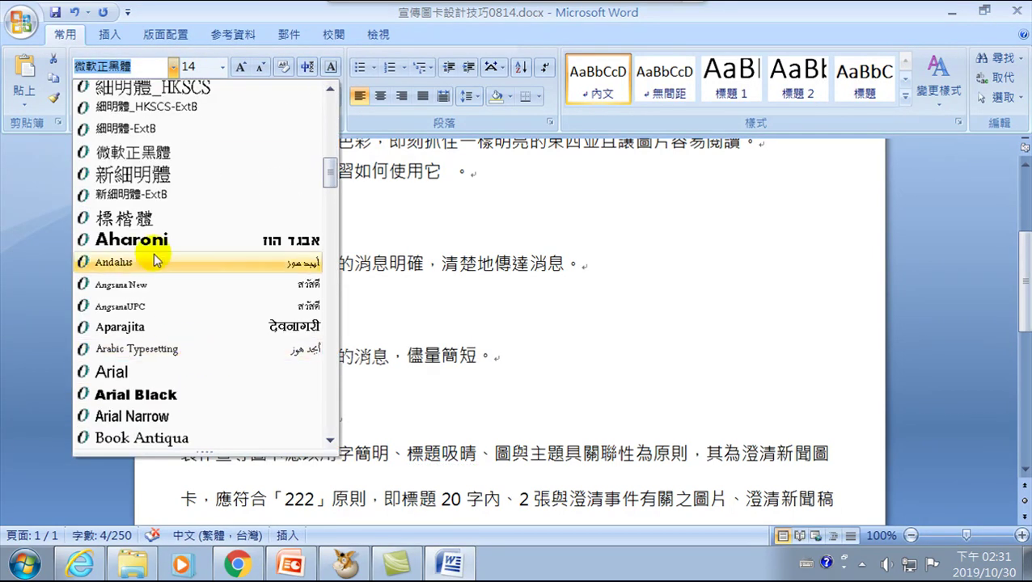
{"action": "left_click", "coordinate": [146, 218]}
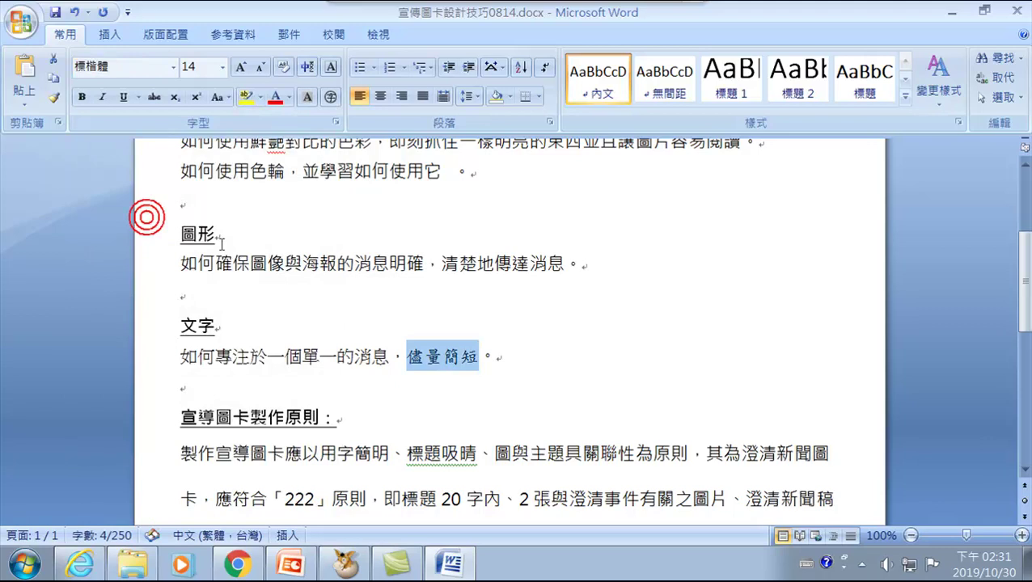
- Compare the typefaces by selecting 與 under 圖形 and 息 under 文字, and return to the font article in Chrome
{"action": "left_click", "coordinate": [424, 356]}
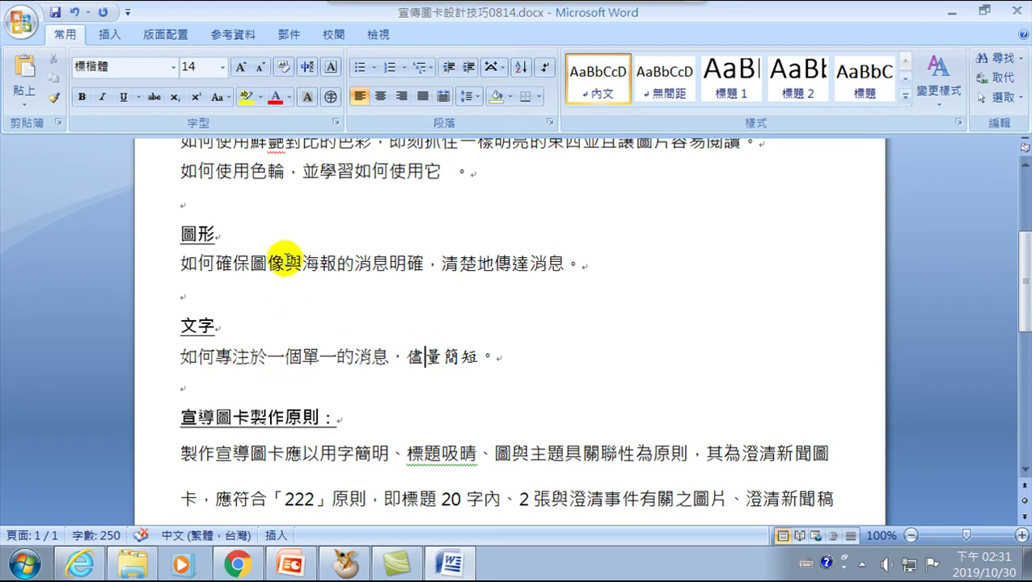
{"action": "left_click_drag", "start_coordinate": [285, 263], "coordinate": [303, 265]}
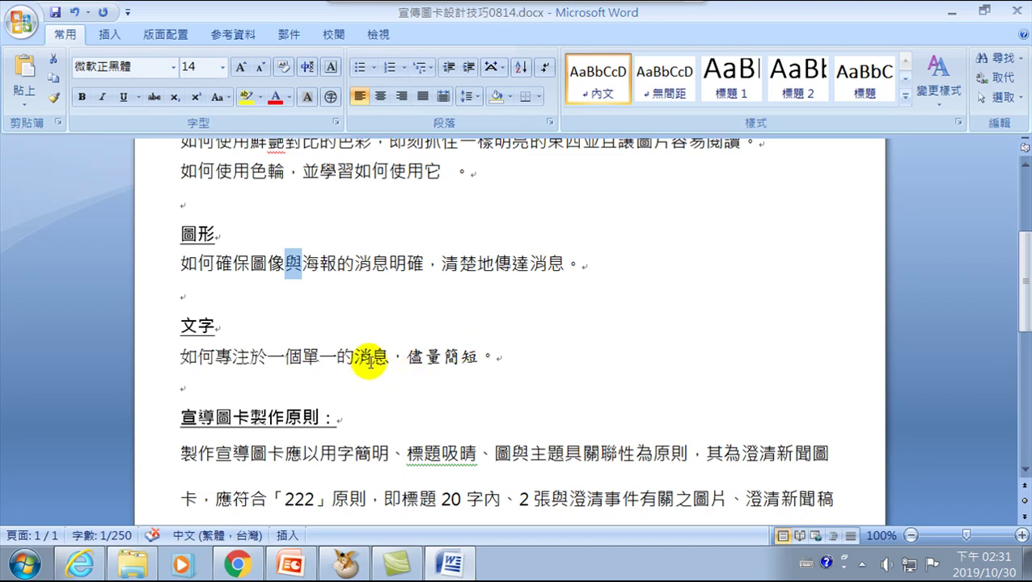
{"action": "left_click_drag", "start_coordinate": [372, 356], "coordinate": [390, 357]}
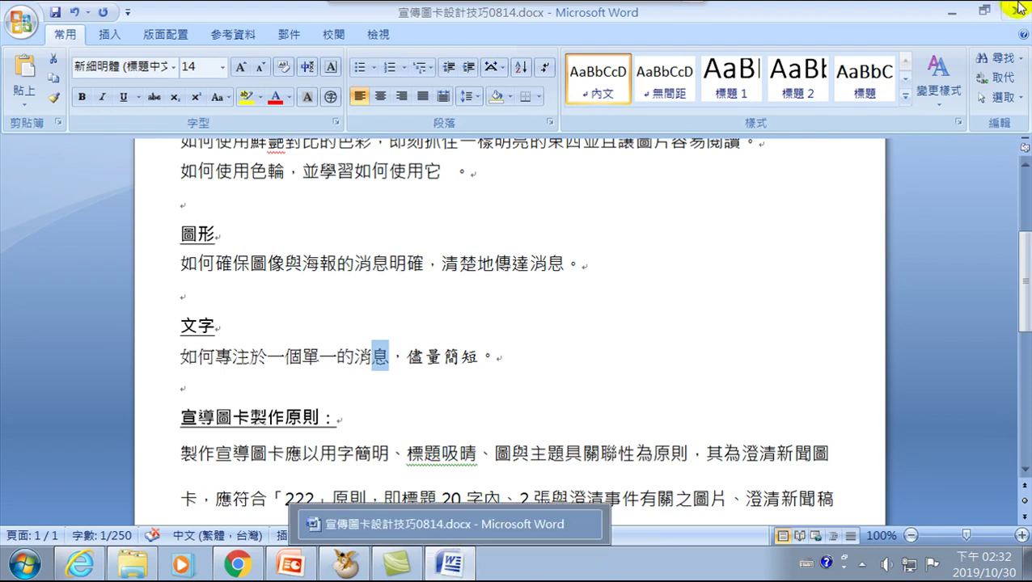
{"action": "left_click", "coordinate": [955, 11]}
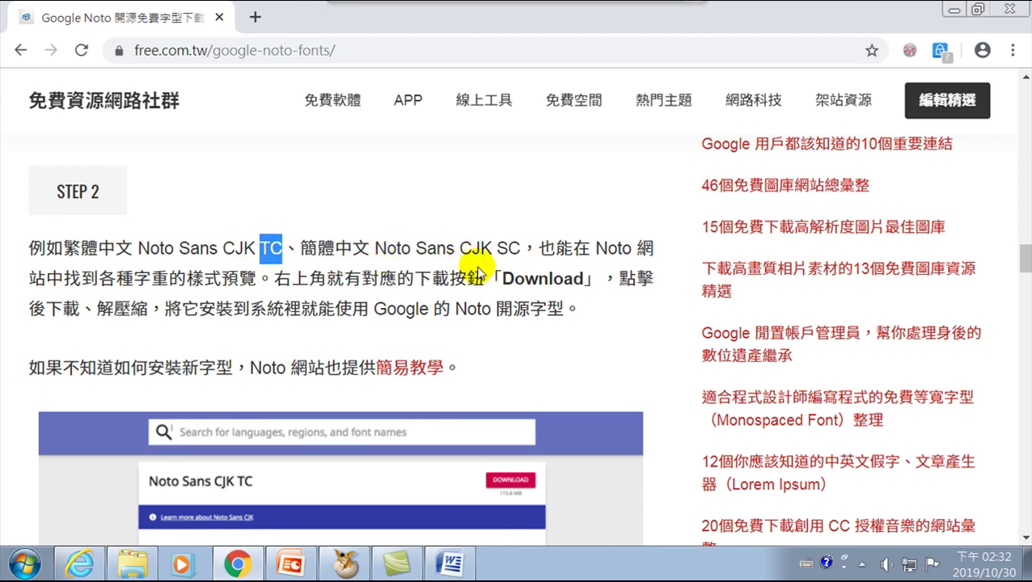
- Highlight the suffixes SC and TC and the shared name Noto Sans CJK in the STEP 2 text
{"action": "left_click_drag", "start_coordinate": [496, 246], "coordinate": [512, 247]}
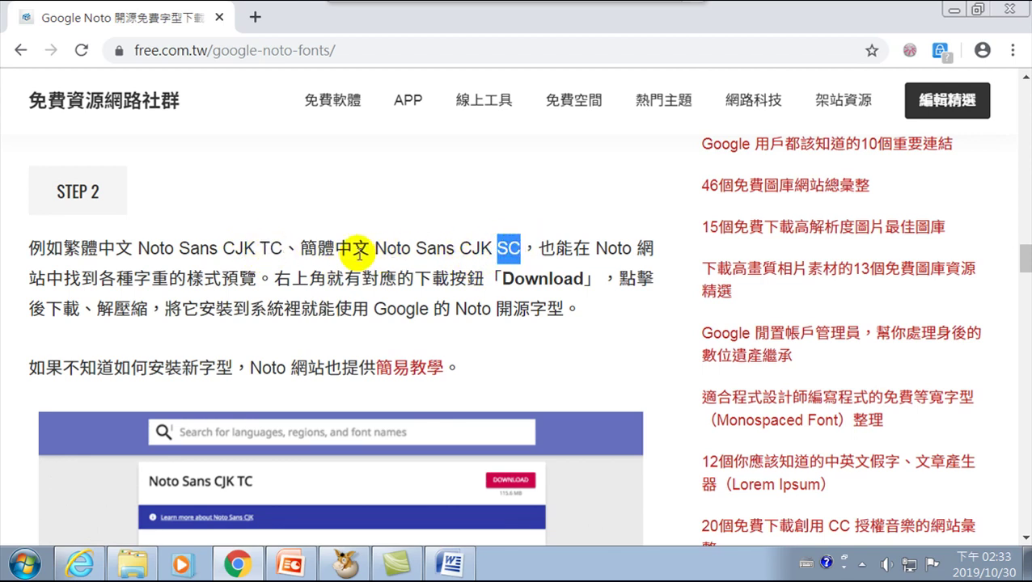
{"action": "left_click_drag", "start_coordinate": [254, 248], "coordinate": [284, 248]}
{"action": "left_click", "coordinate": [498, 244]}
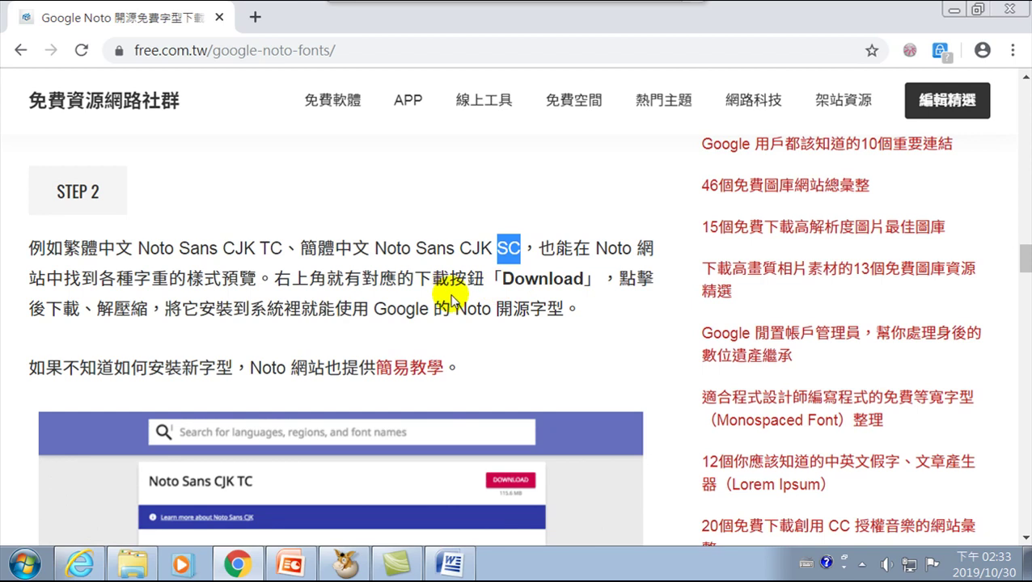
{"action": "left_click_drag", "start_coordinate": [137, 243], "coordinate": [256, 248]}
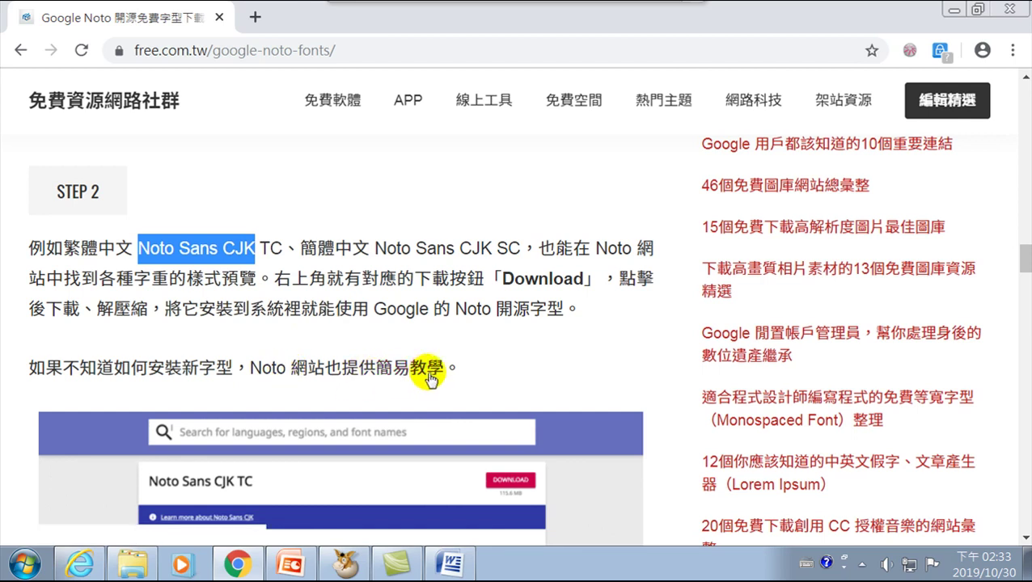
- Examine the Noto Sans CJK TC preview image and the rest of the article below STEP 2
{"action": "scroll", "coordinate": [396, 376], "scroll_direction": "down", "scroll_amount": 4}
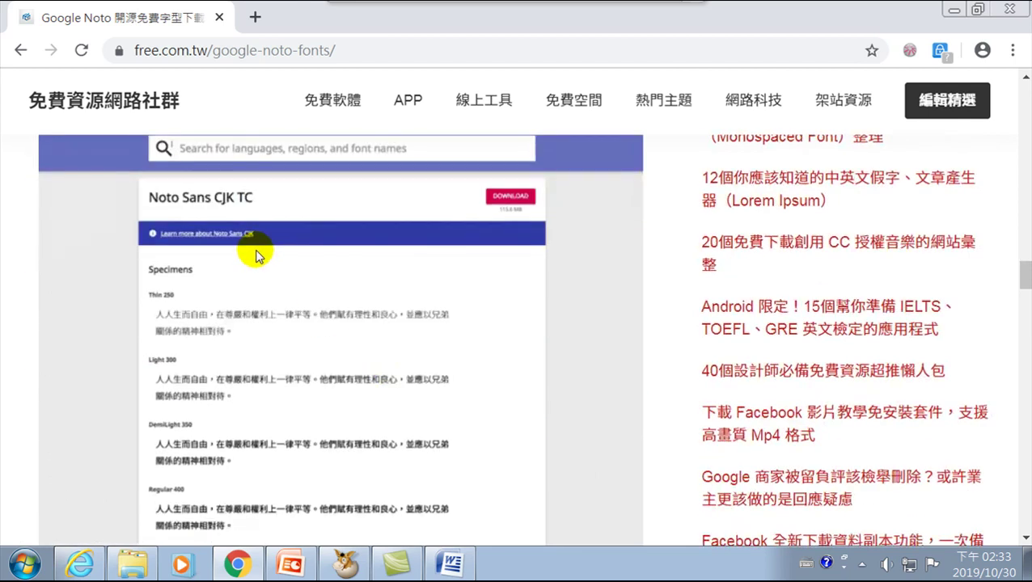
{"action": "scroll", "coordinate": [257, 256], "scroll_direction": "up", "scroll_amount": 1}
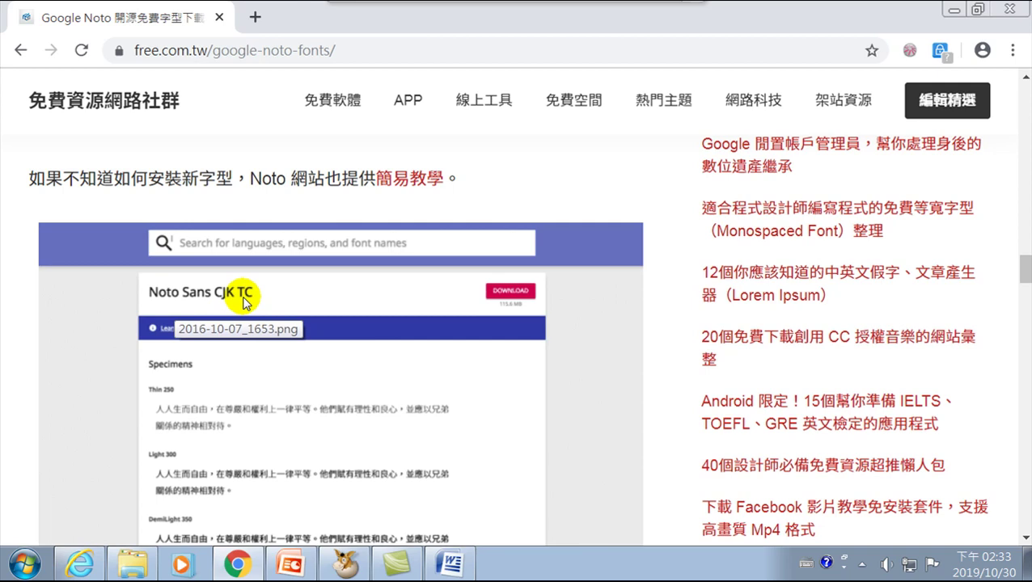
{"action": "scroll", "coordinate": [245, 301], "scroll_direction": "down", "scroll_amount": 7}
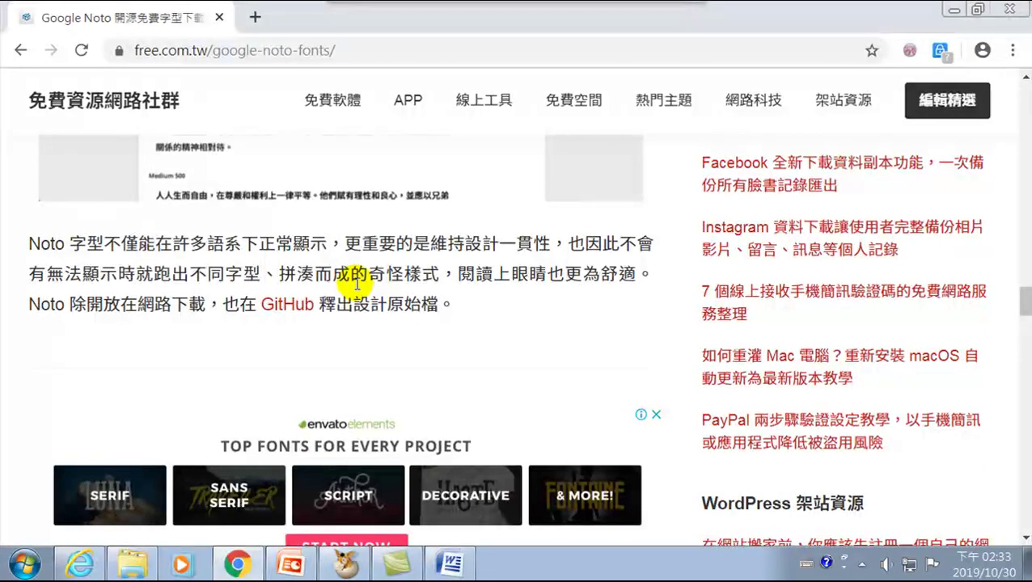
{"action": "scroll", "coordinate": [361, 282], "scroll_direction": "down", "scroll_amount": 12}
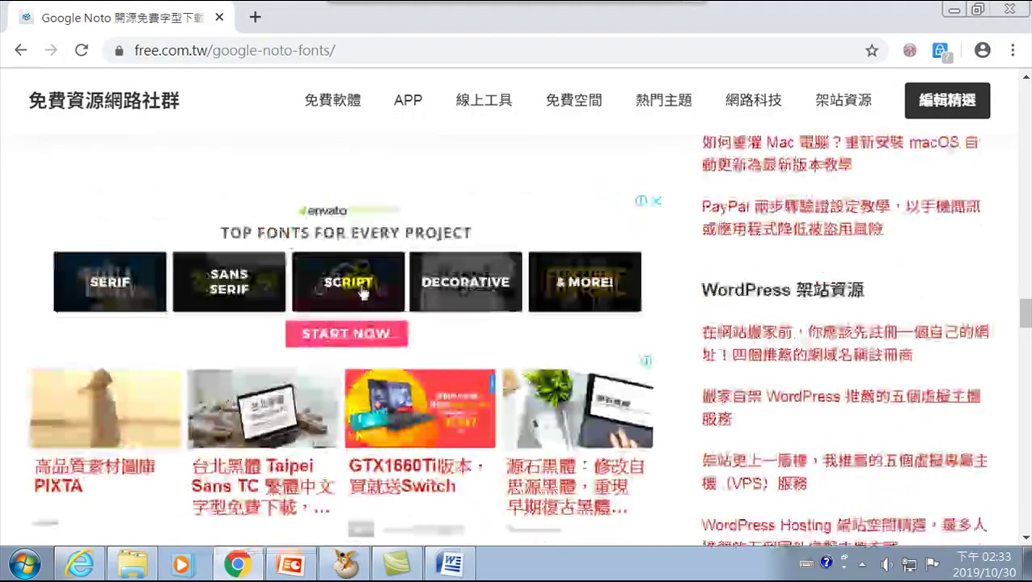
{"action": "scroll", "coordinate": [362, 299], "scroll_direction": "down", "scroll_amount": 5}
{"action": "scroll", "coordinate": [362, 293], "scroll_direction": "up", "scroll_amount": 18}
{"action": "scroll", "coordinate": [362, 291], "scroll_direction": "up", "scroll_amount": 3}
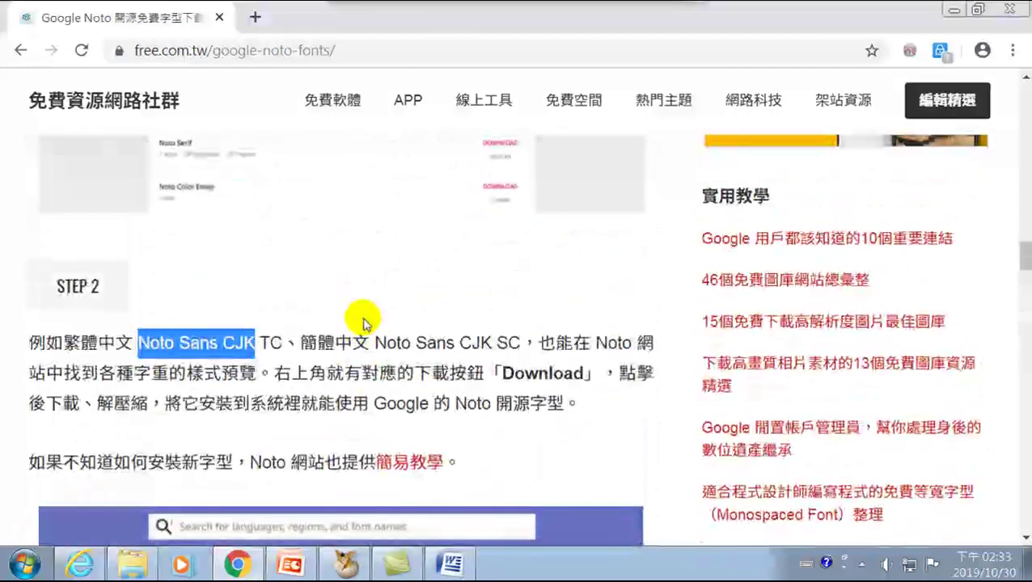
- Highlight the text on installing new fonts and open the 免費字型 link in STEP 1
{"action": "left_click_drag", "start_coordinate": [131, 463], "coordinate": [233, 464]}
{"action": "scroll", "coordinate": [402, 410], "scroll_direction": "up", "scroll_amount": 5}
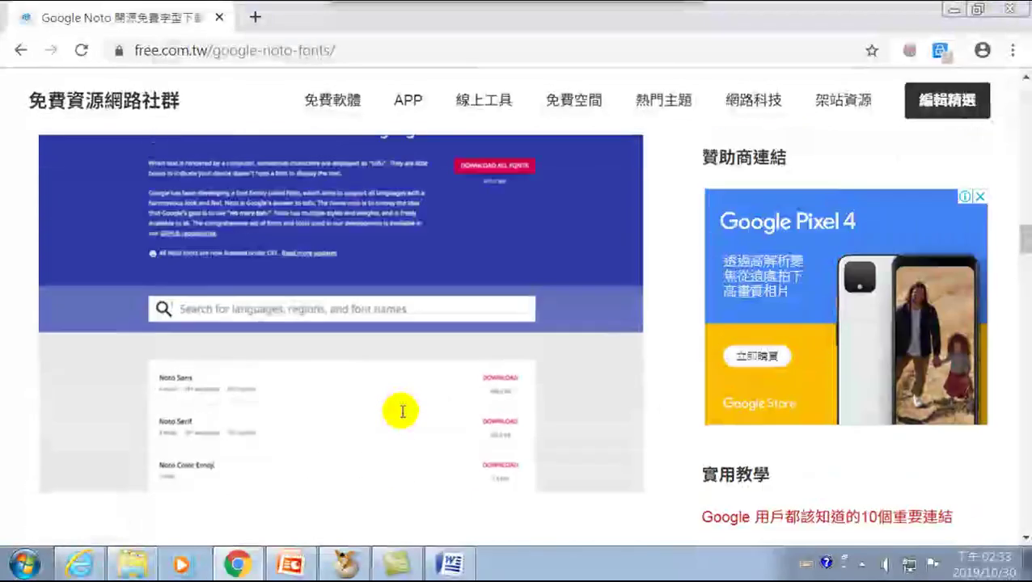
{"action": "scroll", "coordinate": [402, 417], "scroll_direction": "up", "scroll_amount": 2}
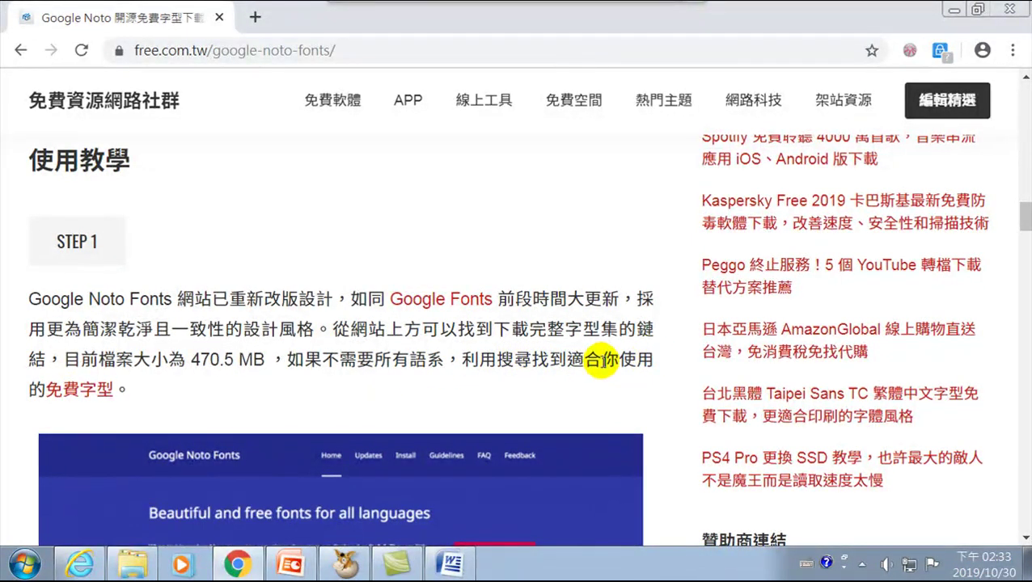
{"action": "left_click", "coordinate": [84, 398]}
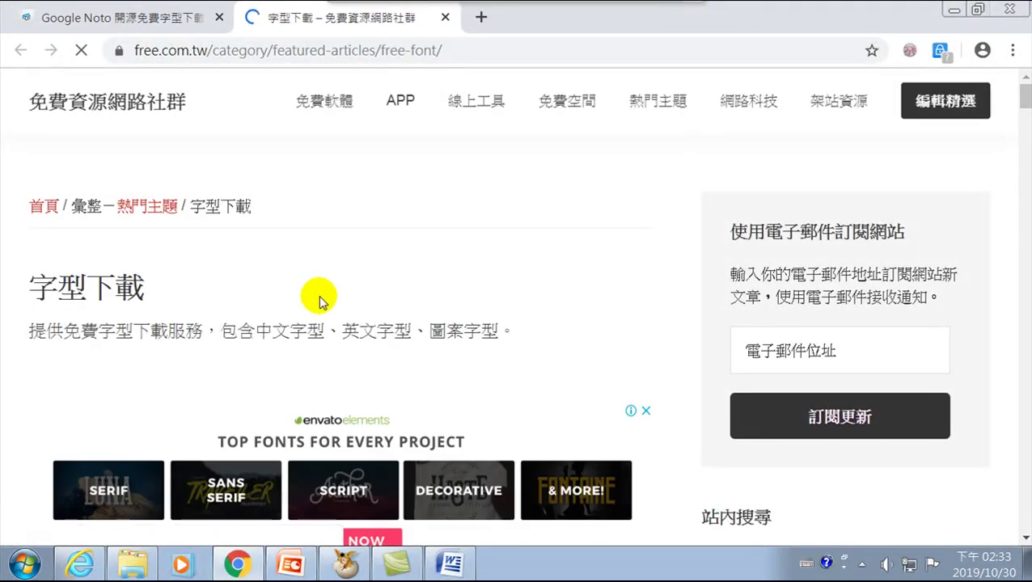
- Look through the first entries of the 字型下載 category, from 源石黑體 to IKEA's Soffa Sans
{"action": "scroll", "coordinate": [249, 256], "scroll_direction": "down", "scroll_amount": 6}
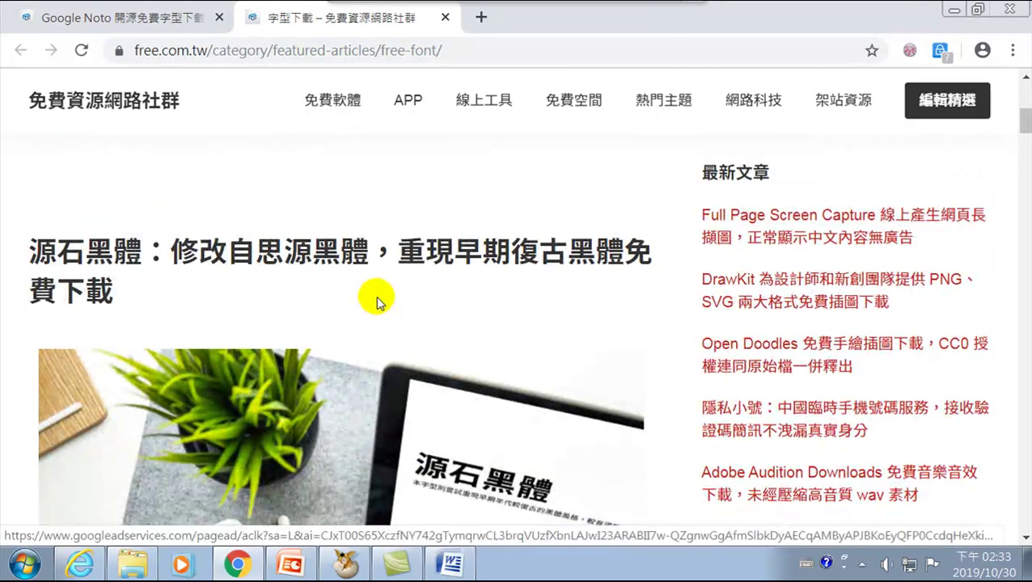
{"action": "scroll", "coordinate": [377, 302], "scroll_direction": "down", "scroll_amount": 4}
{"action": "scroll", "coordinate": [375, 294], "scroll_direction": "up", "scroll_amount": 5}
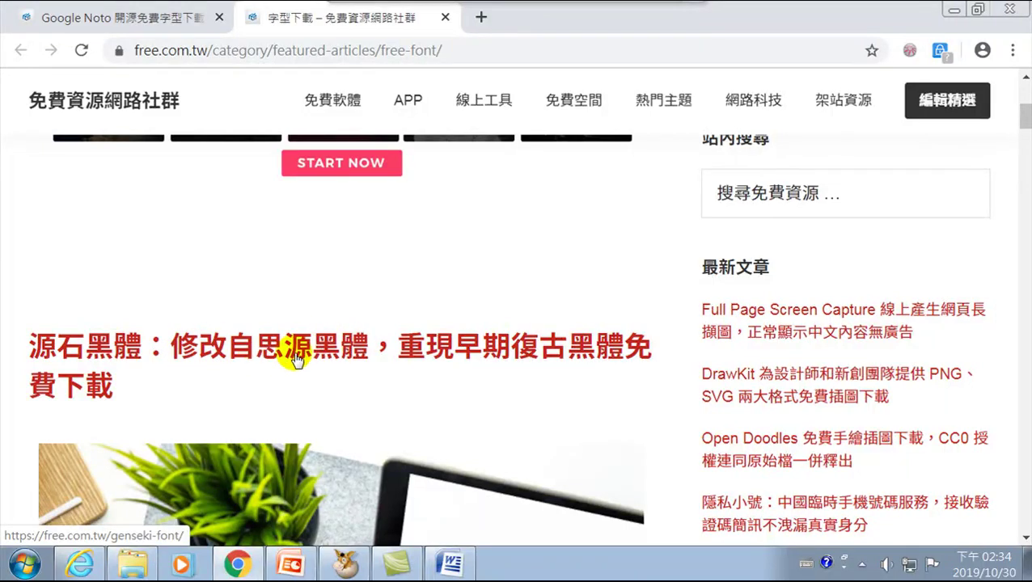
{"action": "scroll", "coordinate": [296, 359], "scroll_direction": "down", "scroll_amount": 8}
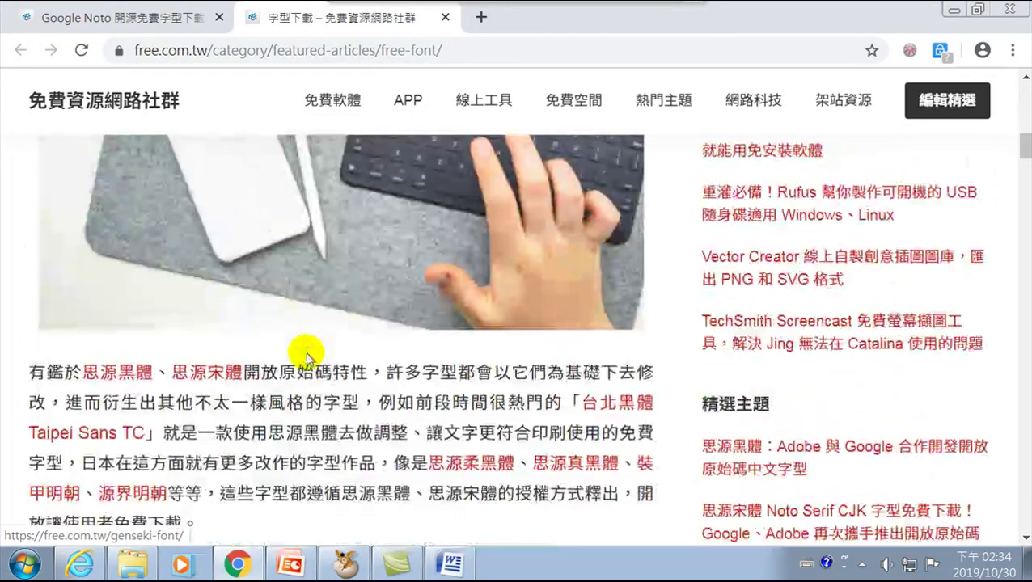
{"action": "scroll", "coordinate": [154, 316], "scroll_direction": "down", "scroll_amount": 6}
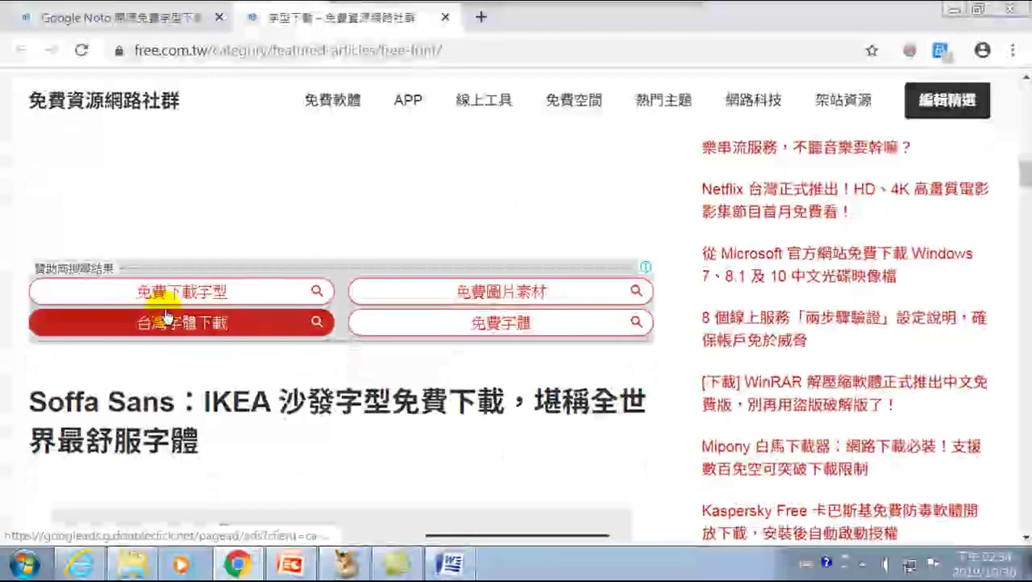
{"action": "scroll", "coordinate": [208, 316], "scroll_direction": "down", "scroll_amount": 1}
{"action": "scroll", "coordinate": [235, 303], "scroll_direction": "up", "scroll_amount": 3}
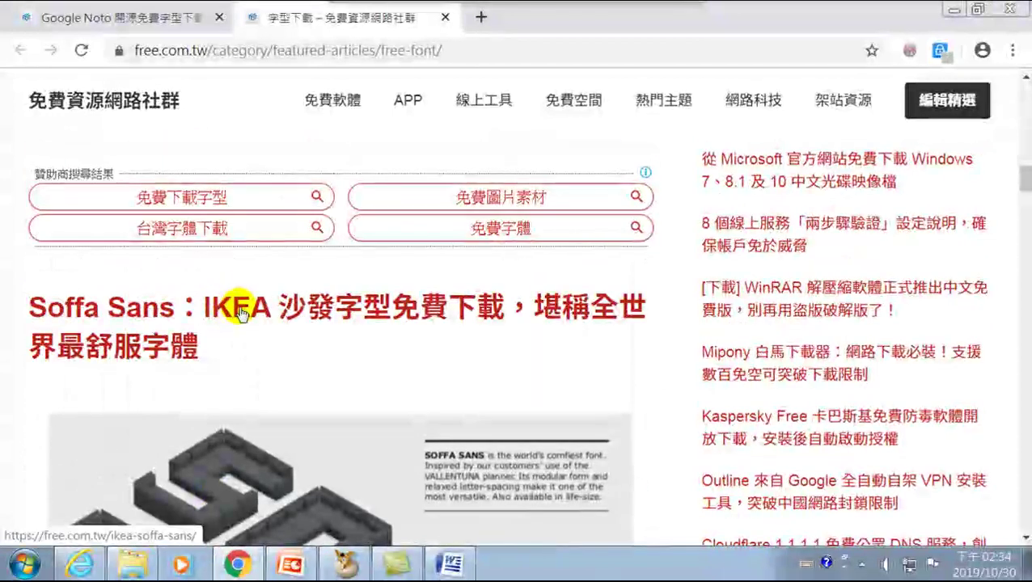
{"action": "scroll", "coordinate": [293, 307], "scroll_direction": "down", "scroll_amount": 4}
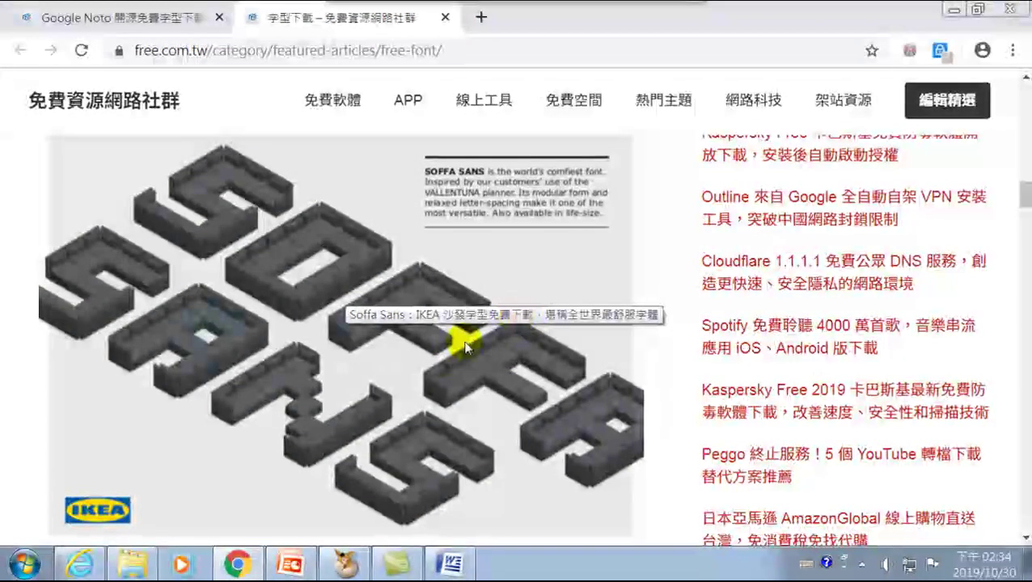
- Look through further entries such as 台北黑體 Taipei Sans TC and Alibaba Sans, returning to the 源石黑體 entry
{"action": "scroll", "coordinate": [516, 316], "scroll_direction": "down", "scroll_amount": 4}
{"action": "scroll", "coordinate": [239, 318], "scroll_direction": "down", "scroll_amount": 8}
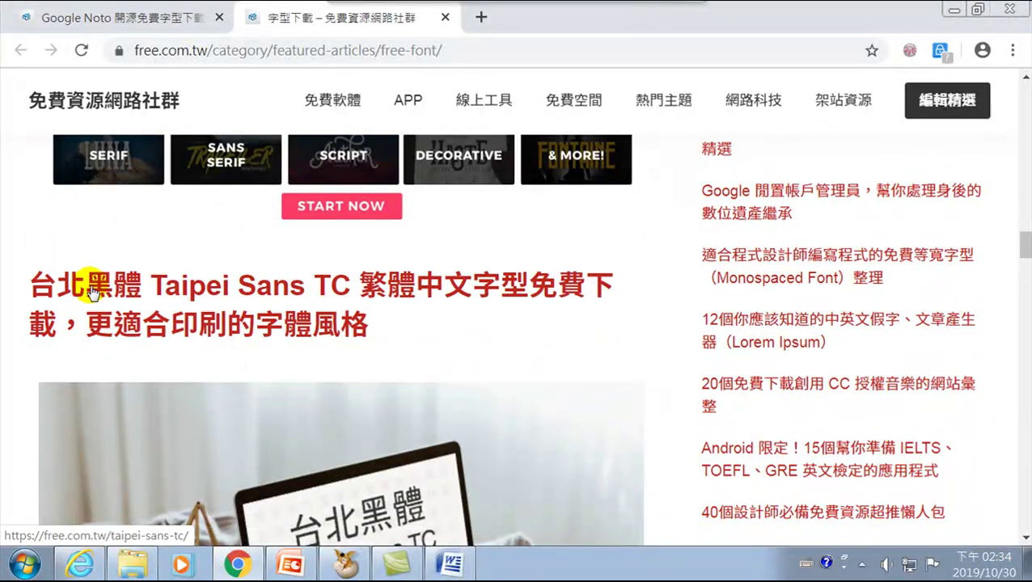
{"action": "scroll", "coordinate": [271, 323], "scroll_direction": "down", "scroll_amount": 10}
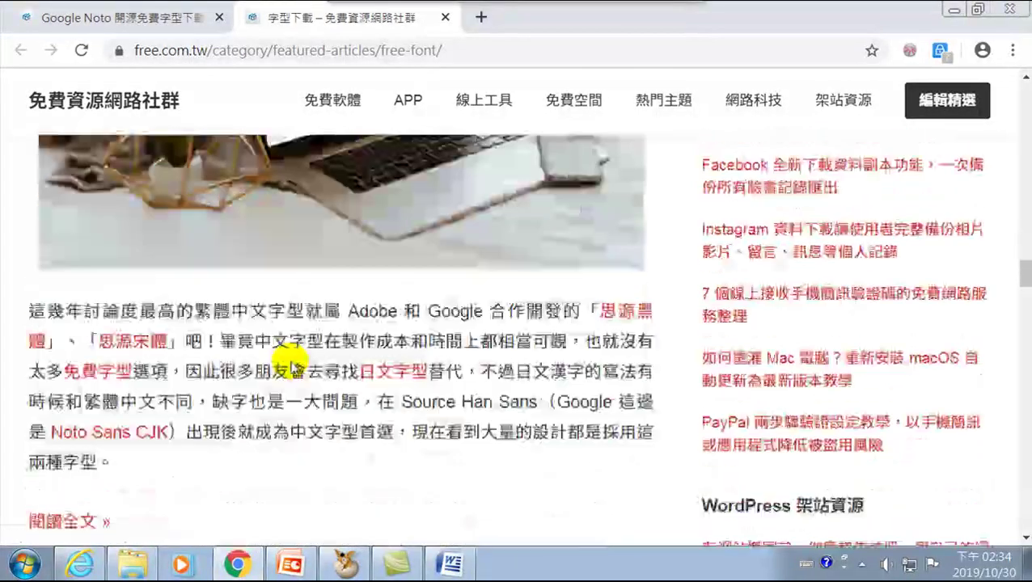
{"action": "scroll", "coordinate": [153, 332], "scroll_direction": "down", "scroll_amount": 5}
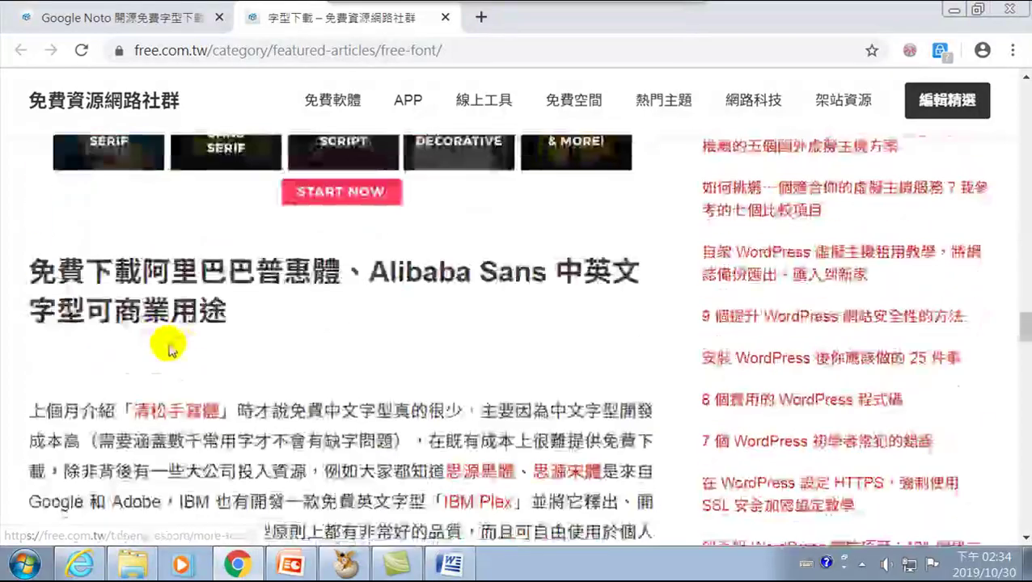
{"action": "scroll", "coordinate": [181, 361], "scroll_direction": "down", "scroll_amount": 4}
{"action": "scroll", "coordinate": [179, 362], "scroll_direction": "up", "scroll_amount": 8}
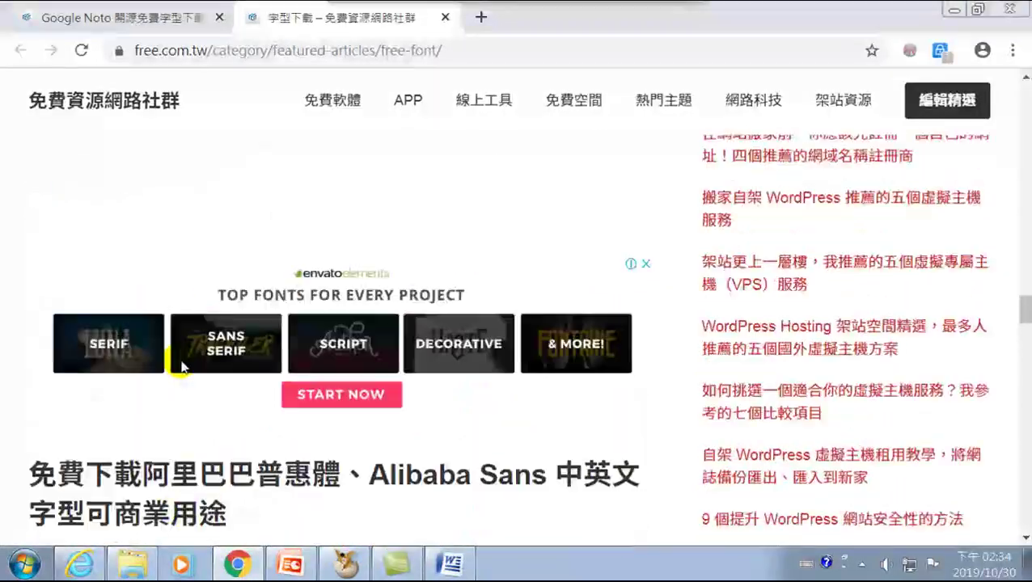
{"action": "scroll", "coordinate": [229, 312], "scroll_direction": "up", "scroll_amount": 12}
{"action": "scroll", "coordinate": [237, 308], "scroll_direction": "down", "scroll_amount": 17}
{"action": "scroll", "coordinate": [239, 318], "scroll_direction": "up", "scroll_amount": 6}
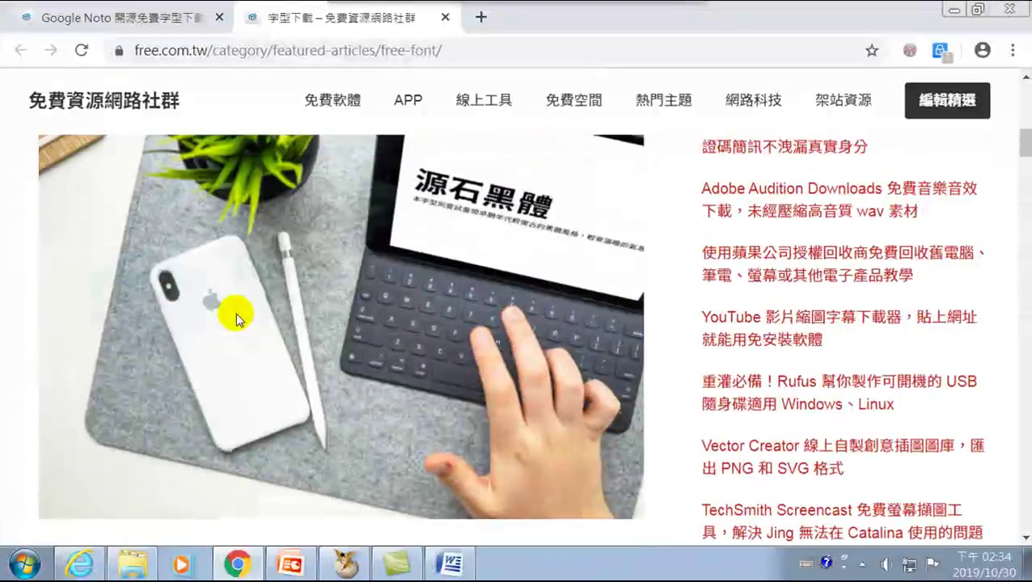
- Read the 源石黑體 entry's summary and highlight part of the 字型下載 category heading and description
{"action": "scroll", "coordinate": [236, 318], "scroll_direction": "down", "scroll_amount": 3}
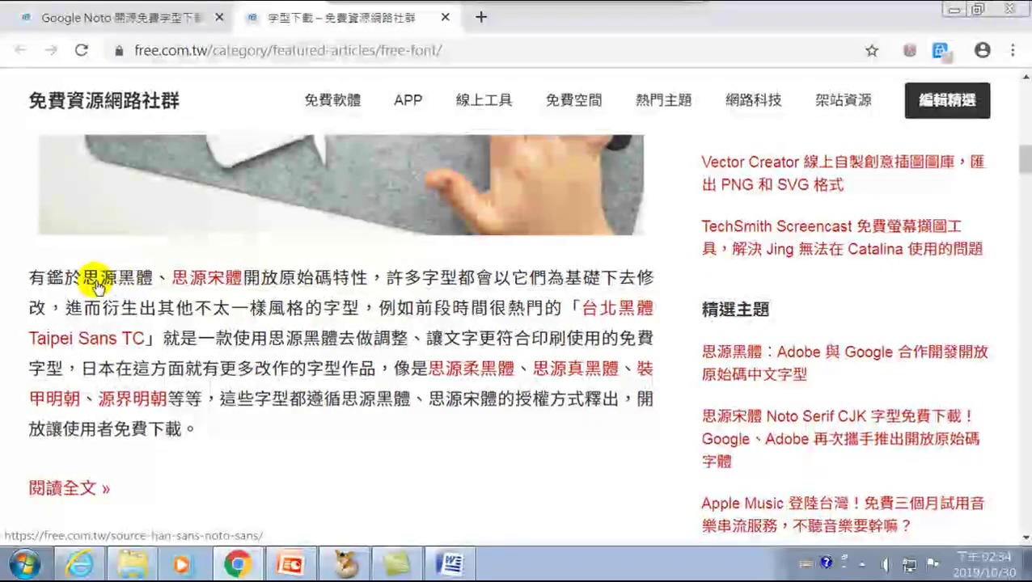
{"action": "scroll", "coordinate": [263, 358], "scroll_direction": "down", "scroll_amount": 1}
{"action": "scroll", "coordinate": [249, 350], "scroll_direction": "down", "scroll_amount": 2}
{"action": "scroll", "coordinate": [247, 350], "scroll_direction": "up", "scroll_amount": 15}
{"action": "scroll", "coordinate": [247, 350], "scroll_direction": "up", "scroll_amount": 4}
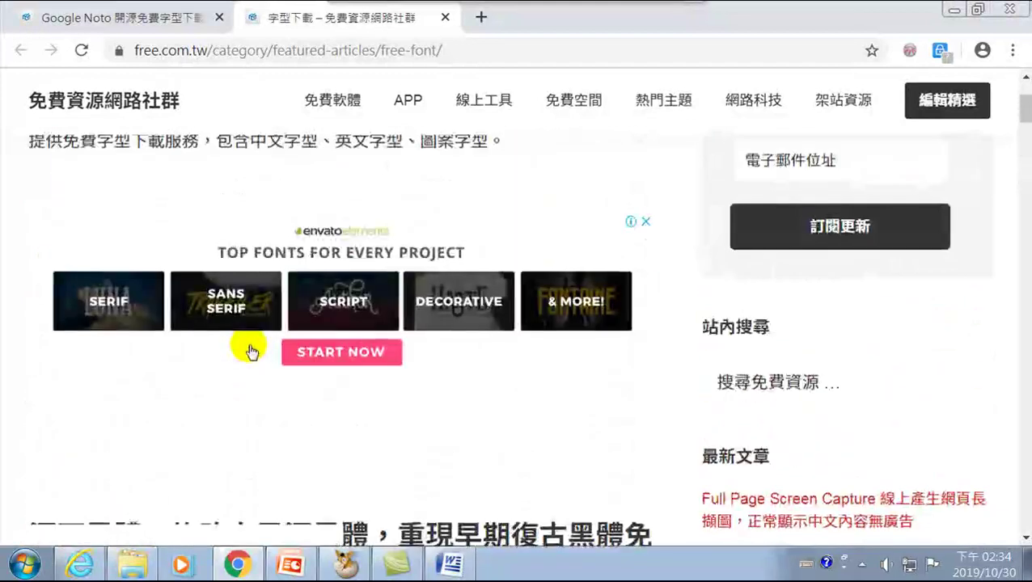
{"action": "left_click_drag", "start_coordinate": [87, 279], "coordinate": [311, 329]}
{"action": "scroll", "coordinate": [312, 328], "scroll_direction": "down", "scroll_amount": 3}
{"action": "scroll", "coordinate": [312, 328], "scroll_direction": "down", "scroll_amount": 2}
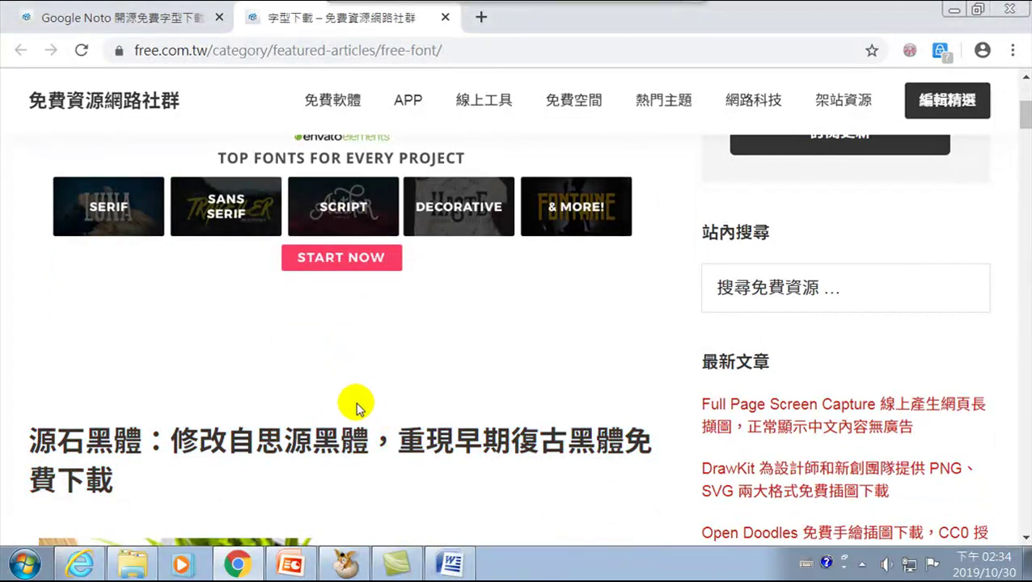
{"action": "scroll", "coordinate": [355, 409], "scroll_direction": "down", "scroll_amount": 3}
{"action": "scroll", "coordinate": [360, 414], "scroll_direction": "down", "scroll_amount": 3}
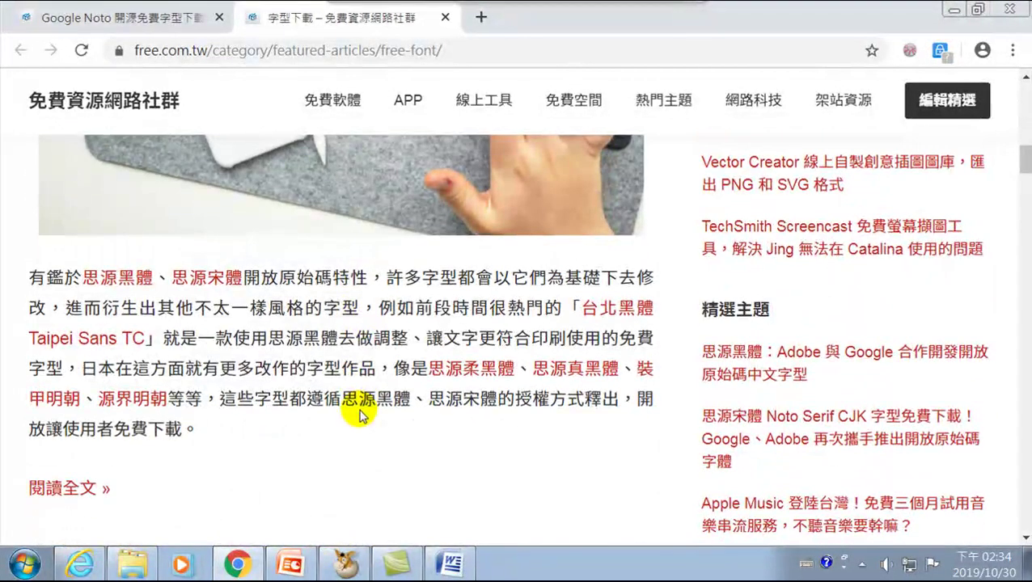
- Look through the remaining entries on the category's first page, including Public Sans and 清松手寫體, down to the page navigation
{"action": "scroll", "coordinate": [266, 414], "scroll_direction": "up", "scroll_amount": 4}
{"action": "scroll", "coordinate": [300, 364], "scroll_direction": "down", "scroll_amount": 8}
{"action": "scroll", "coordinate": [308, 360], "scroll_direction": "down", "scroll_amount": 15}
{"action": "scroll", "coordinate": [308, 372], "scroll_direction": "down", "scroll_amount": 10}
{"action": "scroll", "coordinate": [305, 372], "scroll_direction": "down", "scroll_amount": 4}
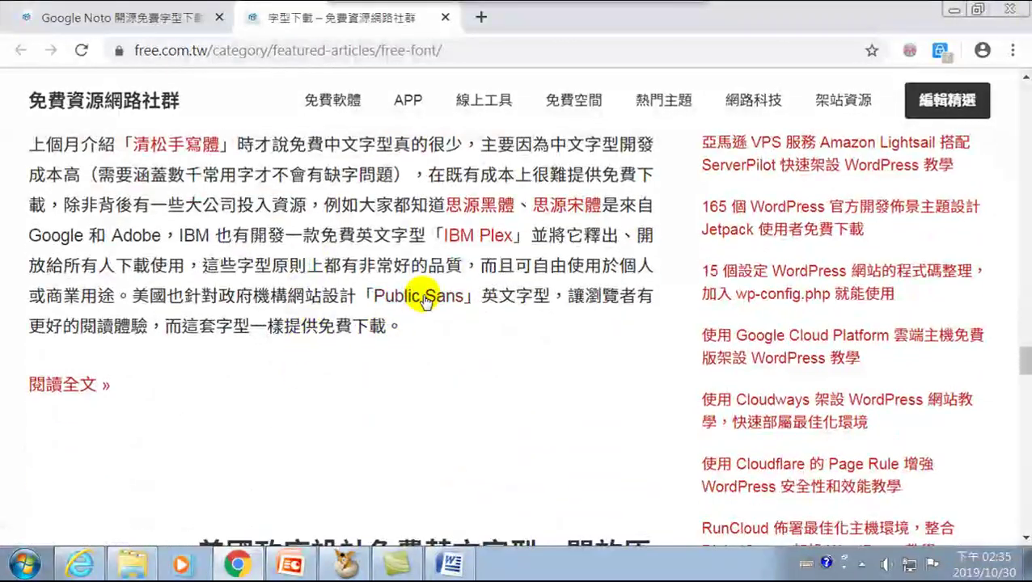
{"action": "scroll", "coordinate": [426, 306], "scroll_direction": "down", "scroll_amount": 6}
{"action": "scroll", "coordinate": [361, 309], "scroll_direction": "down", "scroll_amount": 6}
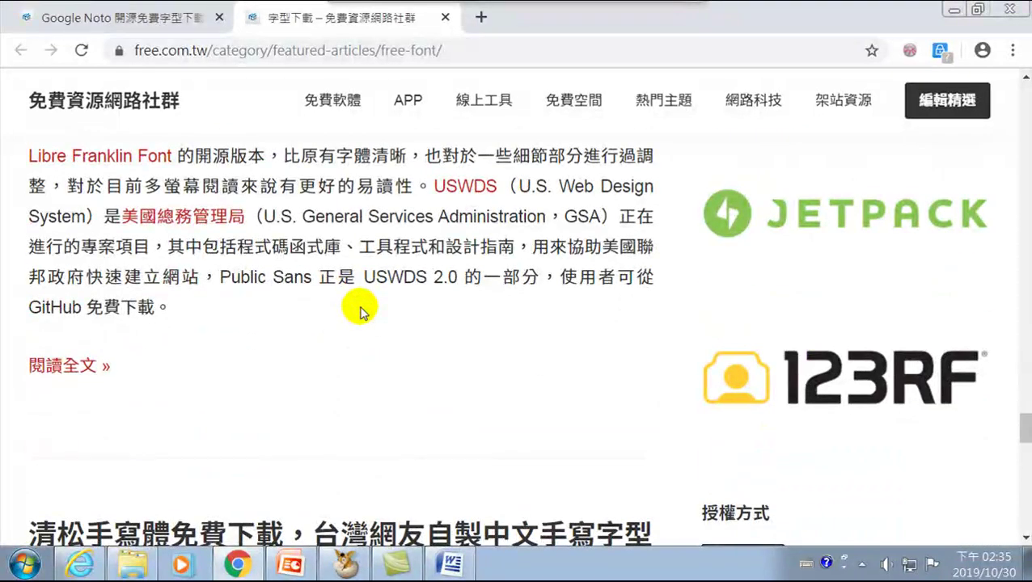
{"action": "scroll", "coordinate": [402, 218], "scroll_direction": "down", "scroll_amount": 4}
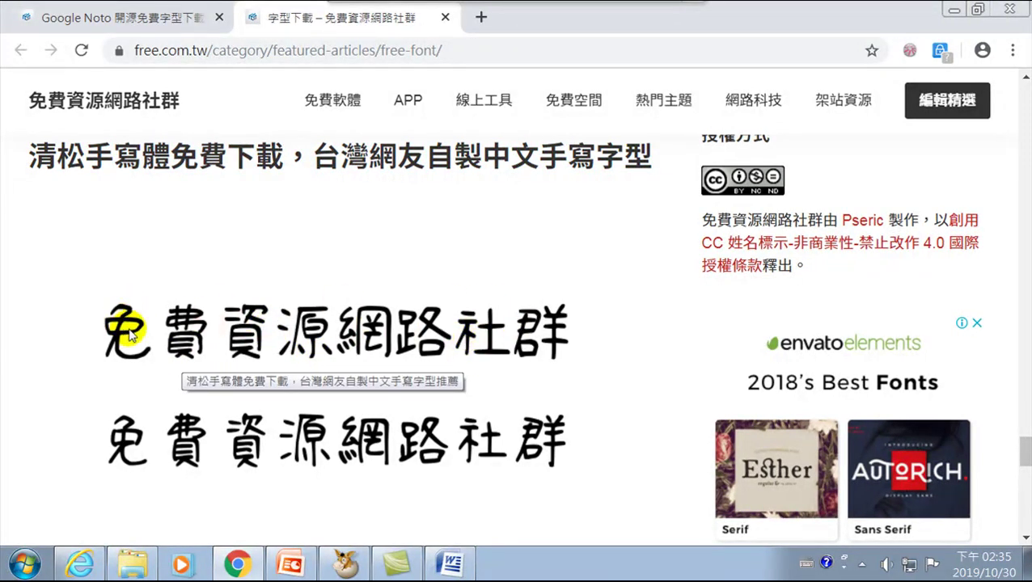
{"action": "scroll", "coordinate": [404, 339], "scroll_direction": "down", "scroll_amount": 10}
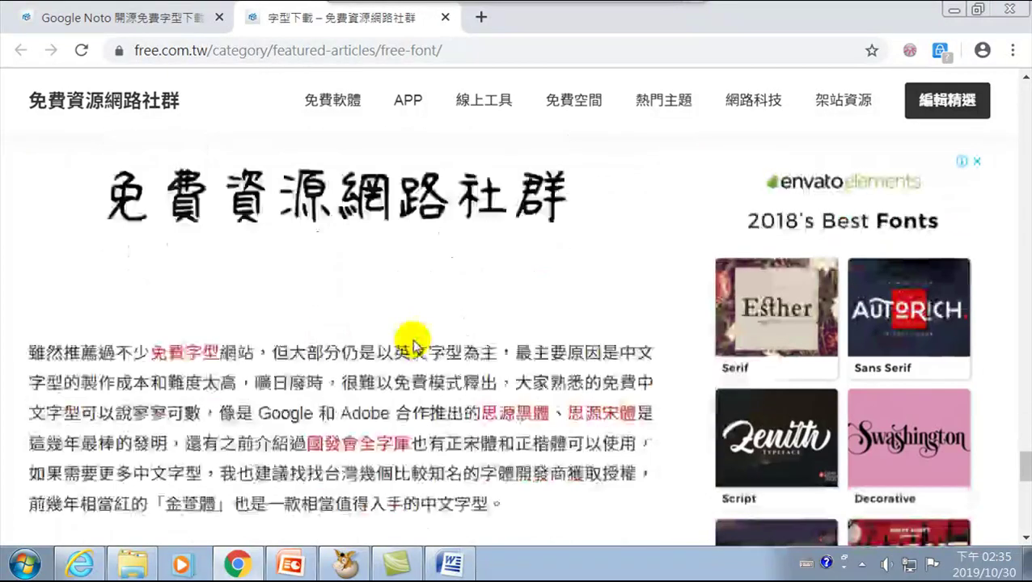
{"action": "scroll", "coordinate": [372, 309], "scroll_direction": "up", "scroll_amount": 1}
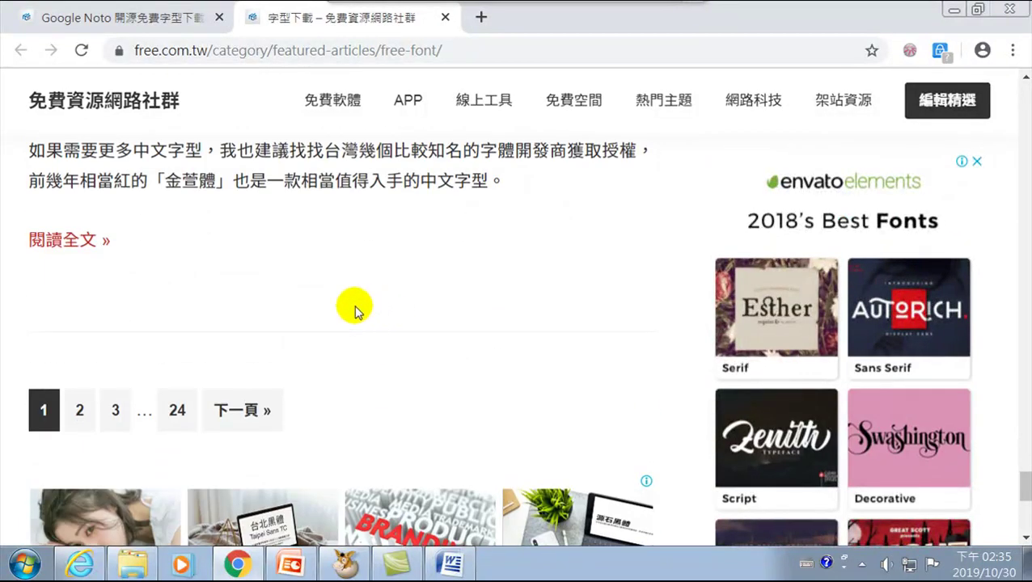
{"action": "scroll", "coordinate": [352, 305], "scroll_direction": "down", "scroll_amount": 6}
- Return to the 字型下載 category heading and select the page's web address
{"action": "scroll", "coordinate": [359, 367], "scroll_direction": "up", "scroll_amount": 15}
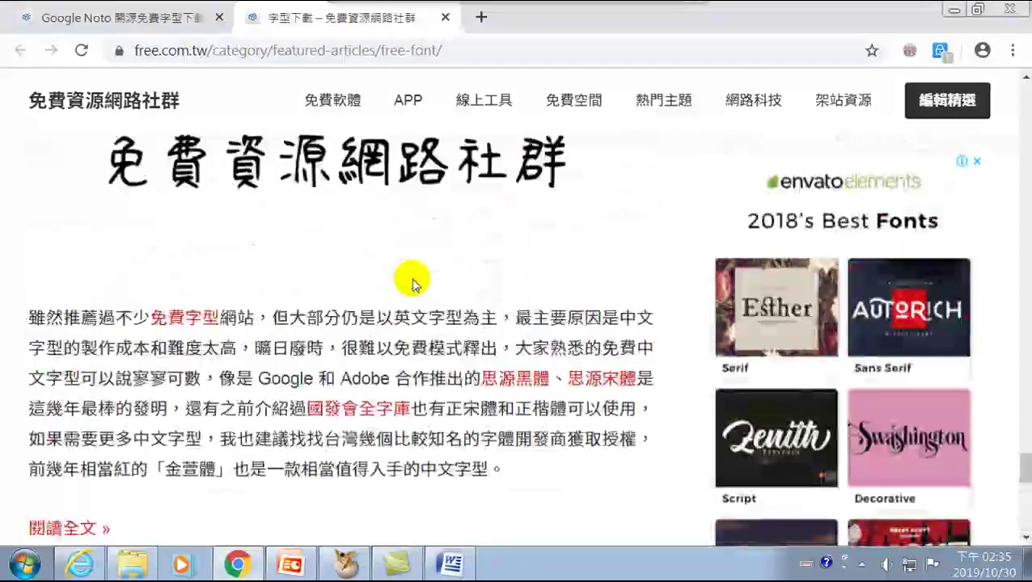
{"action": "scroll", "coordinate": [415, 268], "scroll_direction": "up", "scroll_amount": 15}
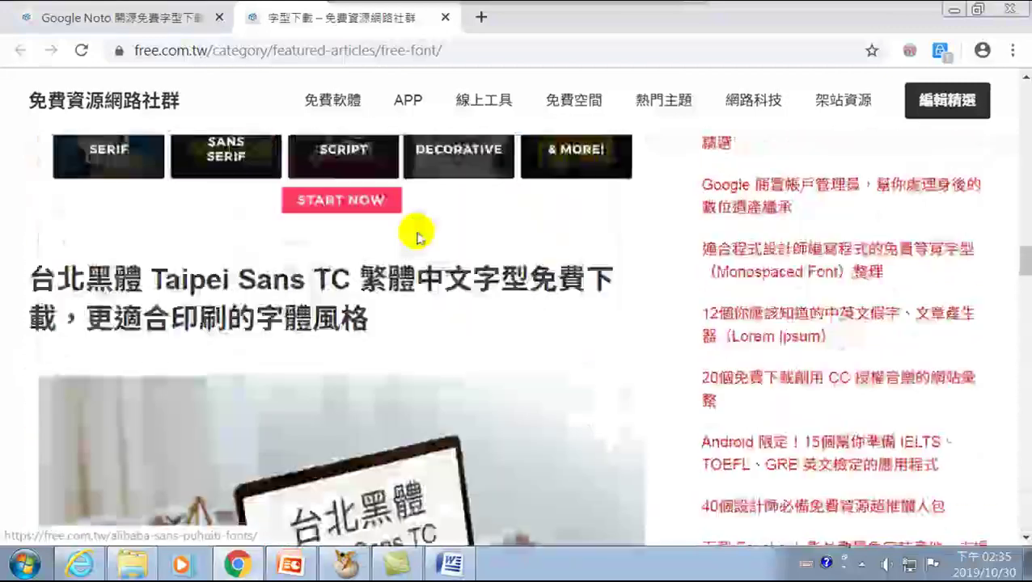
{"action": "scroll", "coordinate": [388, 202], "scroll_direction": "up", "scroll_amount": 5}
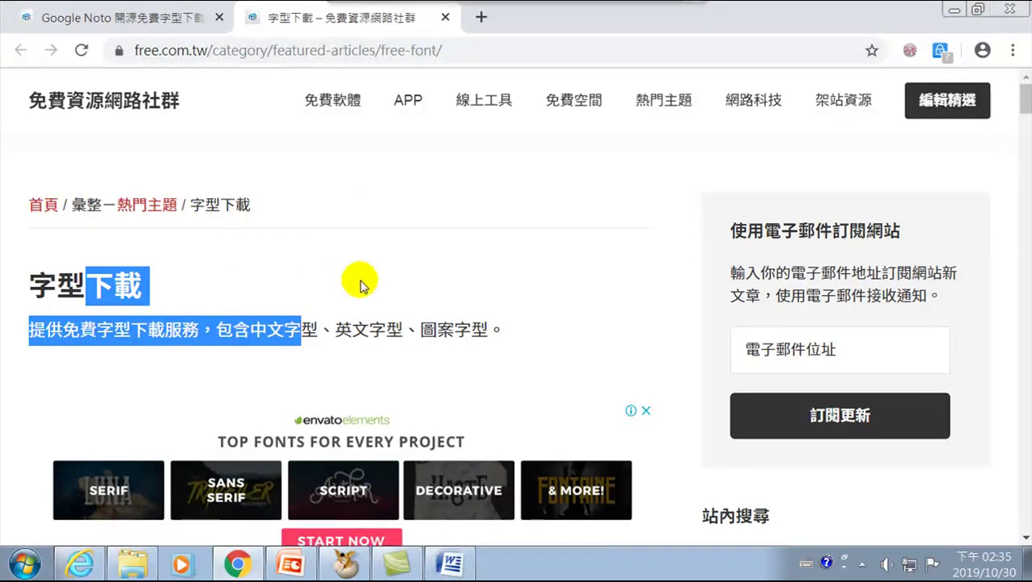
{"action": "left_click", "coordinate": [330, 48]}
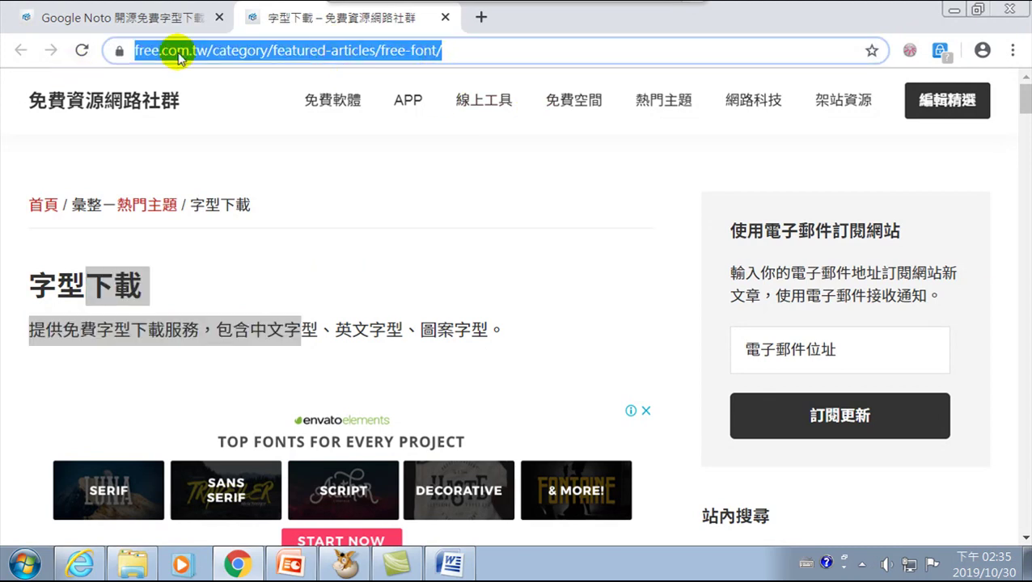
- Search Google for "noto sans cjk tc" in a new tab and open the briian.com article on 思源黑體 Noto Sans CJK
{"action": "left_click", "coordinate": [479, 18]}
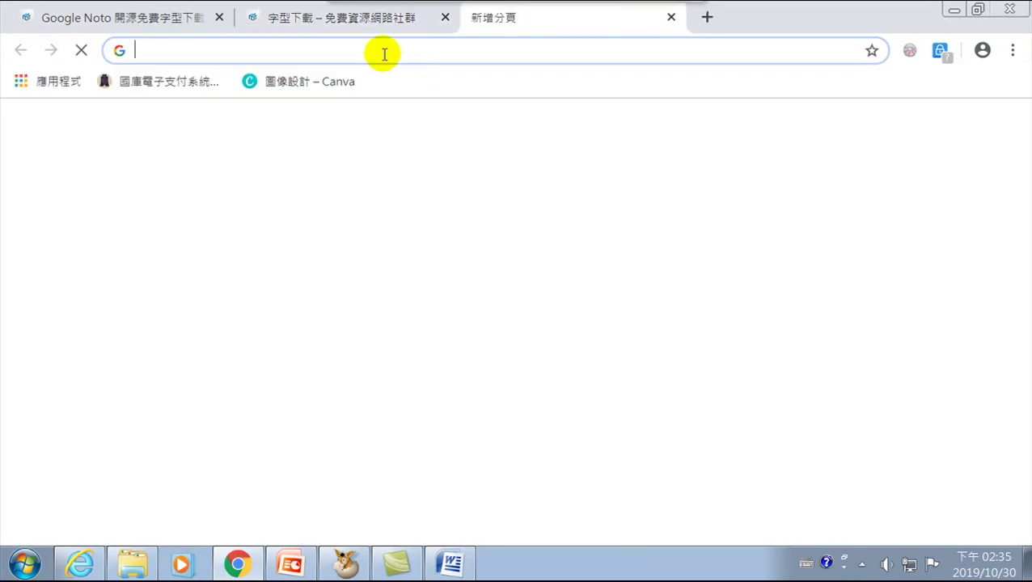
{"action": "type", "text": "no"}
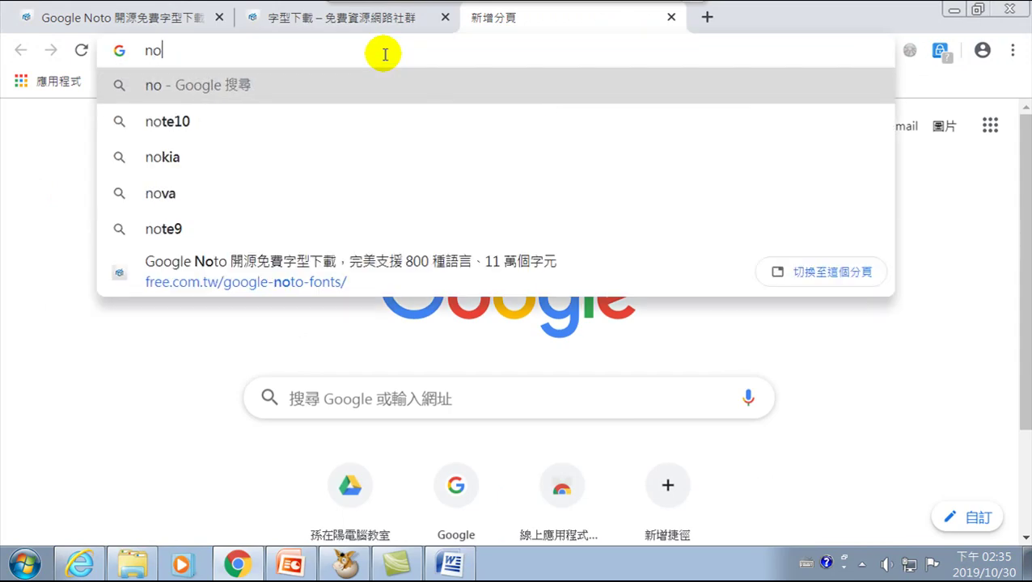
{"action": "type", "text": "to sans"}
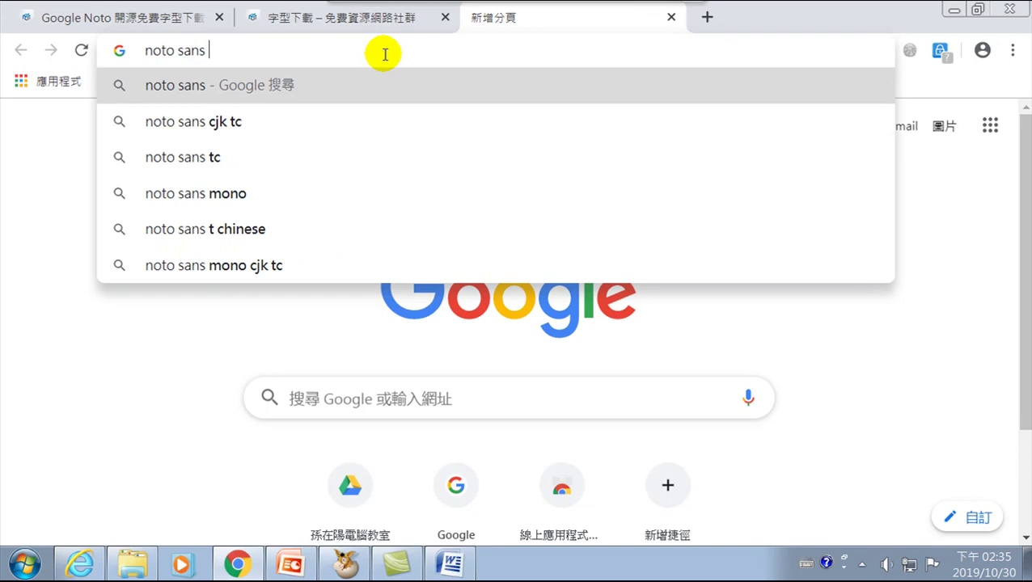
{"action": "type", "text": " cjk tc"}
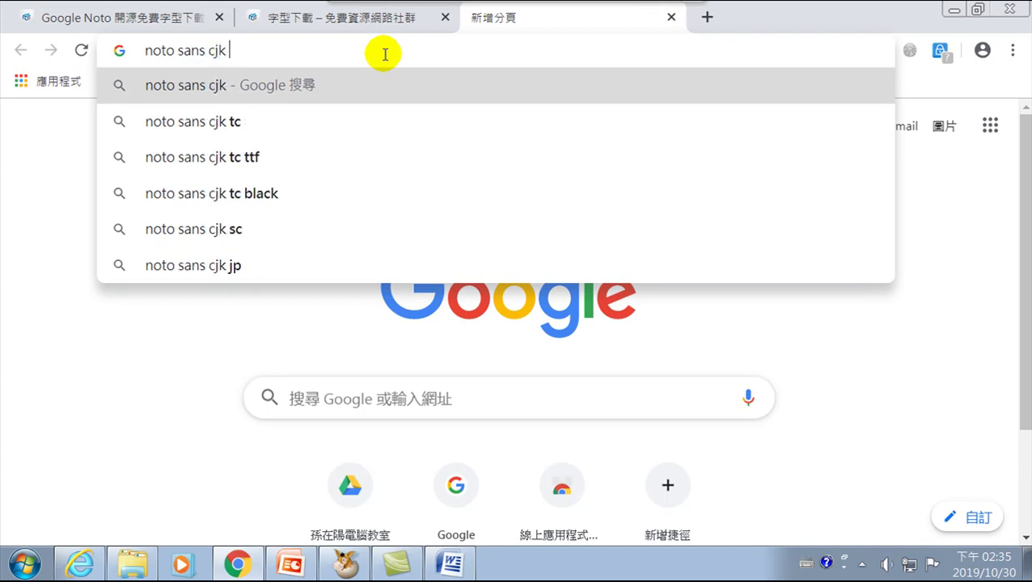
{"action": "key", "text": "Return"}
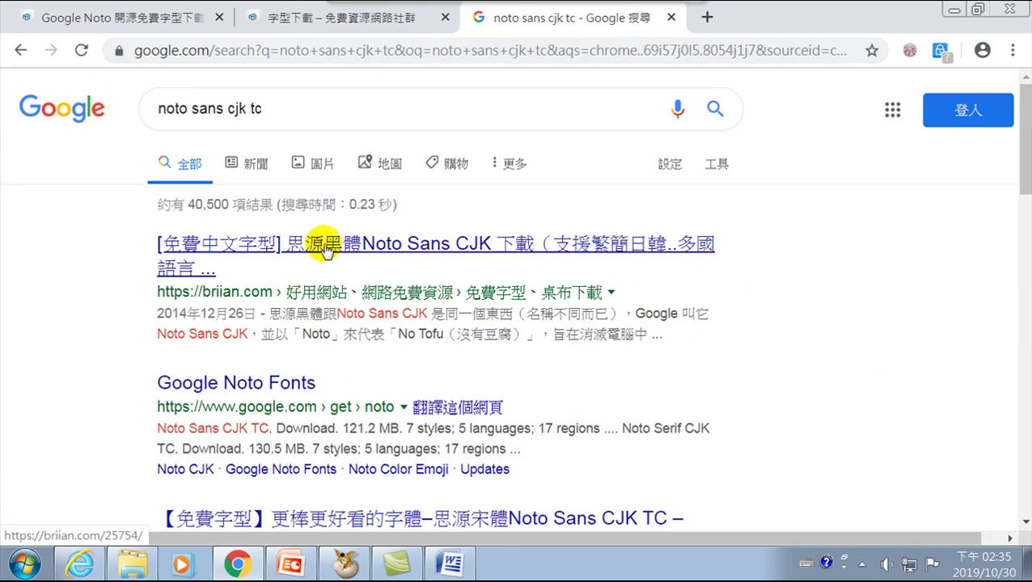
{"action": "left_click", "coordinate": [325, 249]}
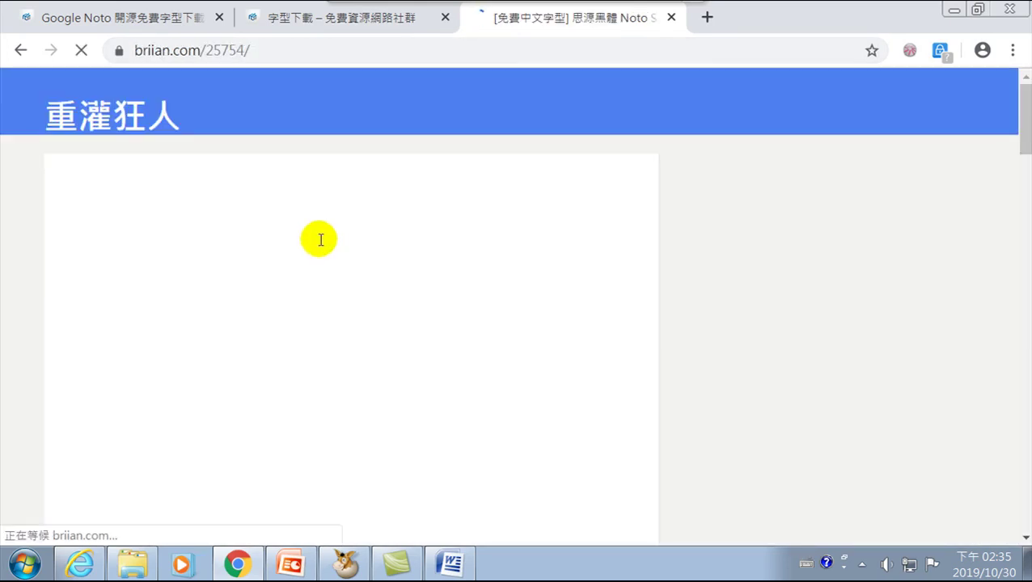
- Find the article's 軟體小檔案 section, highlight the software name, and open the 軟體下載 link
{"action": "scroll", "coordinate": [348, 315], "scroll_direction": "down", "scroll_amount": 7}
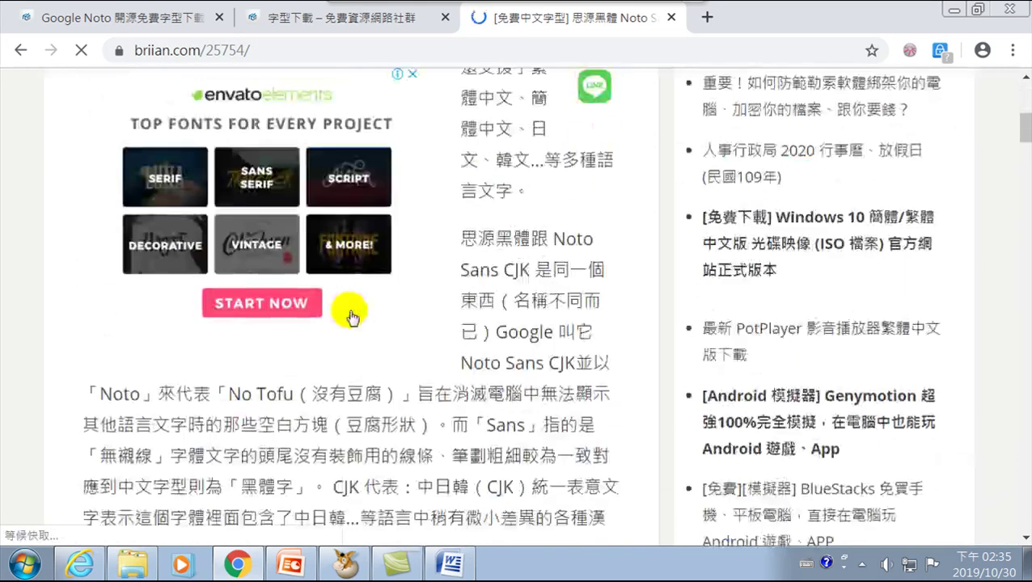
{"action": "scroll", "coordinate": [348, 319], "scroll_direction": "down", "scroll_amount": 5}
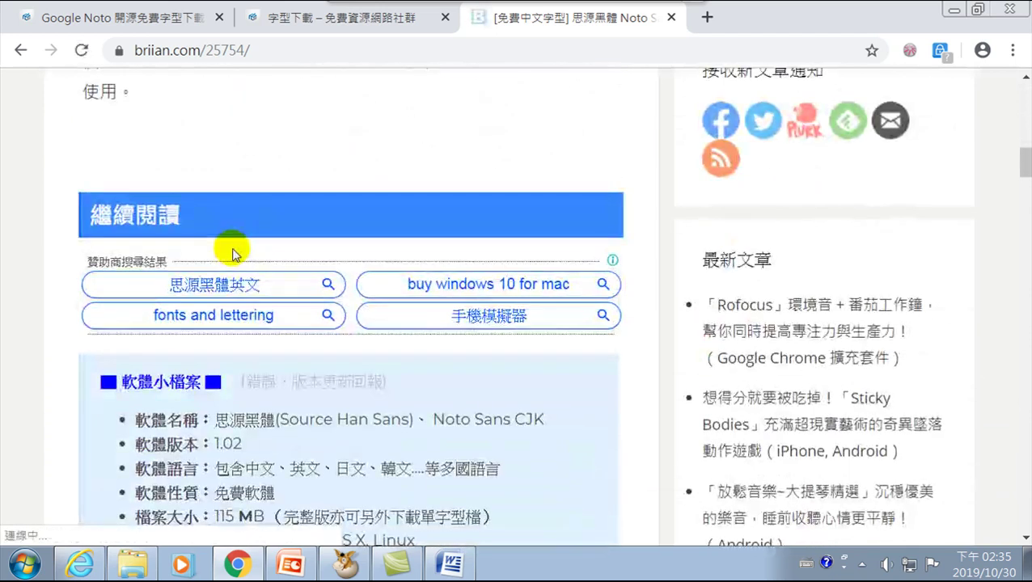
{"action": "scroll", "coordinate": [210, 291], "scroll_direction": "down", "scroll_amount": 3}
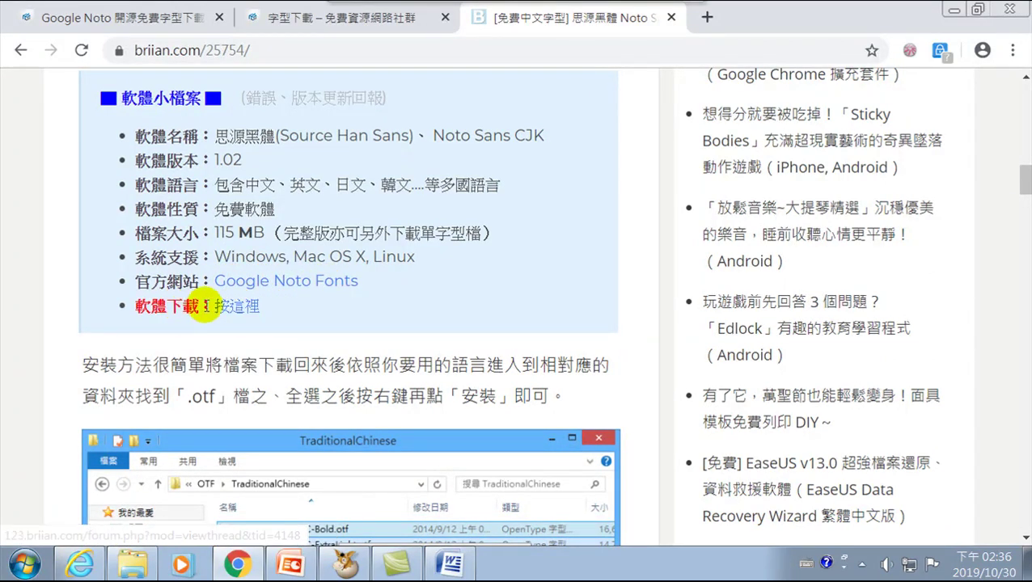
{"action": "double_click", "coordinate": [221, 135]}
{"action": "left_click_drag", "start_coordinate": [221, 135], "coordinate": [482, 136]}
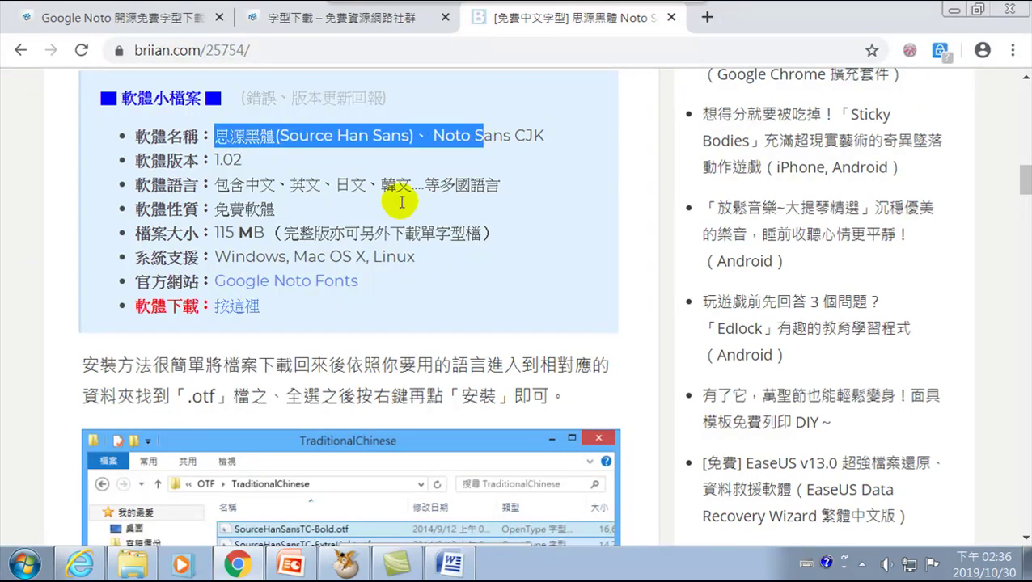
{"action": "left_click", "coordinate": [252, 309]}
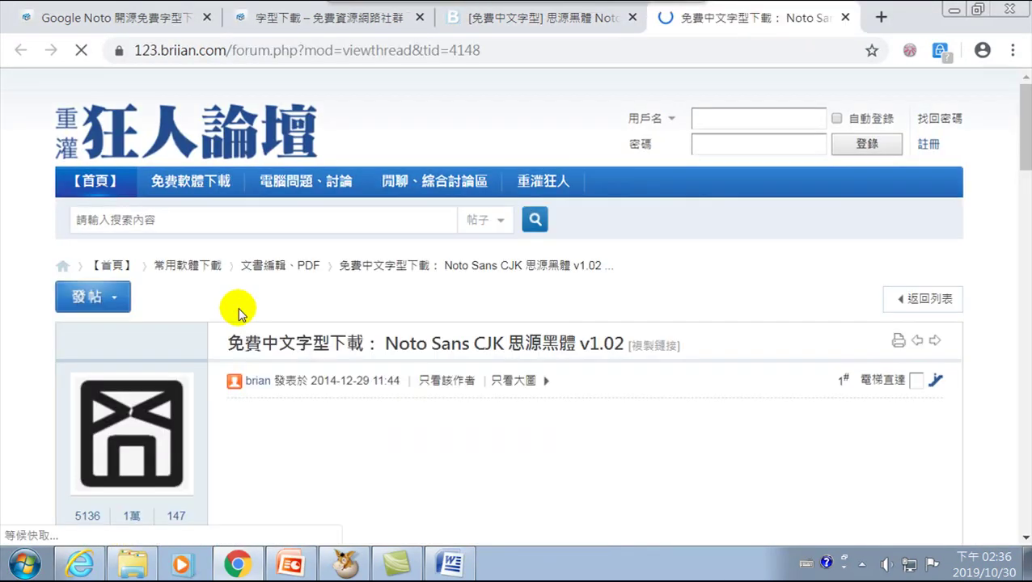
- Download the Traditional Chinese (繁體中文) font package NotoSansCJKtc-hinted.zip from the forum post's software details
{"action": "scroll", "coordinate": [364, 348], "scroll_direction": "down", "scroll_amount": 1}
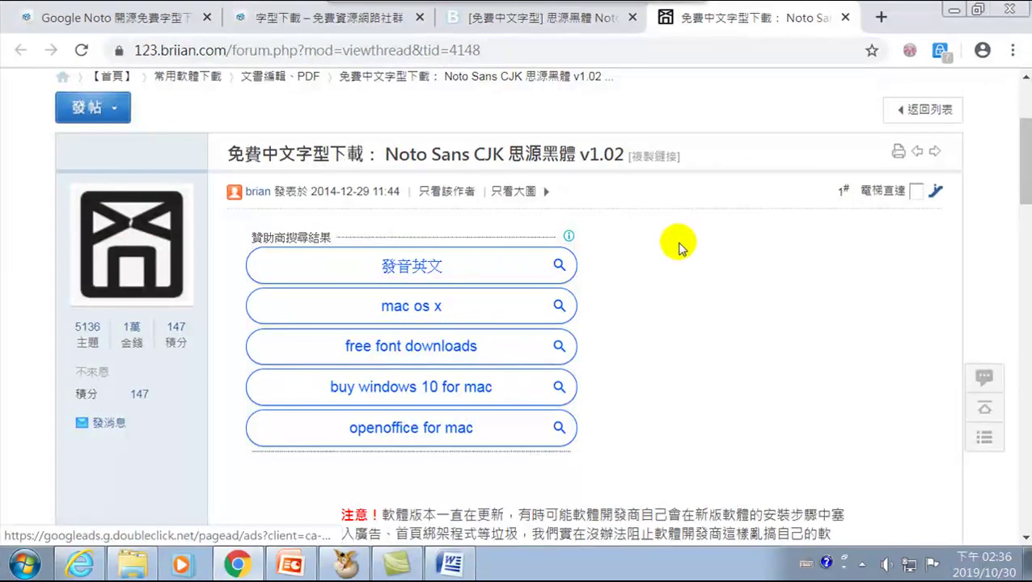
{"action": "scroll", "coordinate": [663, 251], "scroll_direction": "down", "scroll_amount": 4}
{"action": "scroll", "coordinate": [644, 257], "scroll_direction": "down", "scroll_amount": 4}
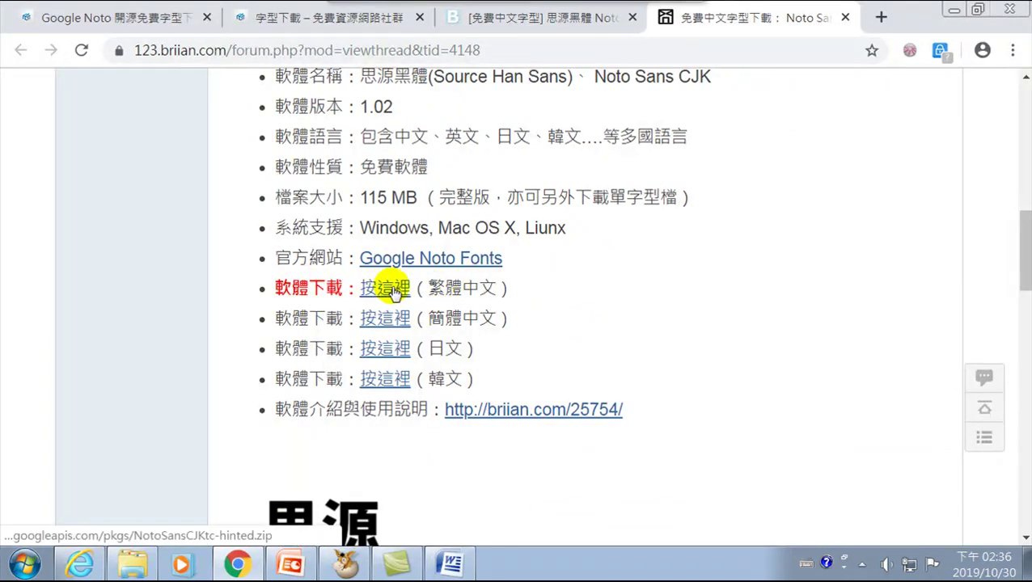
{"action": "left_click", "coordinate": [385, 288]}
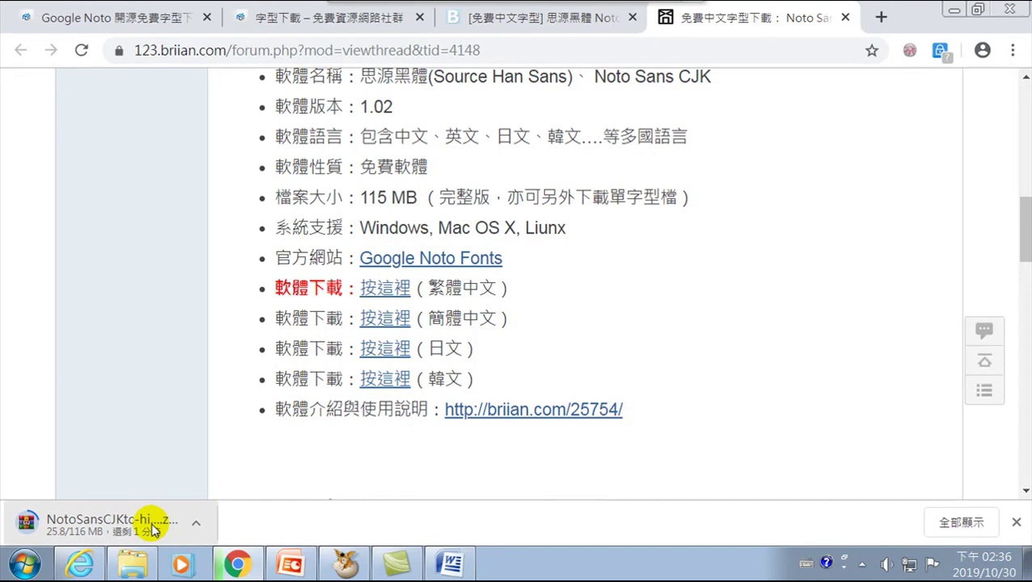
{"action": "mouse_move", "coordinate": [151, 562]}
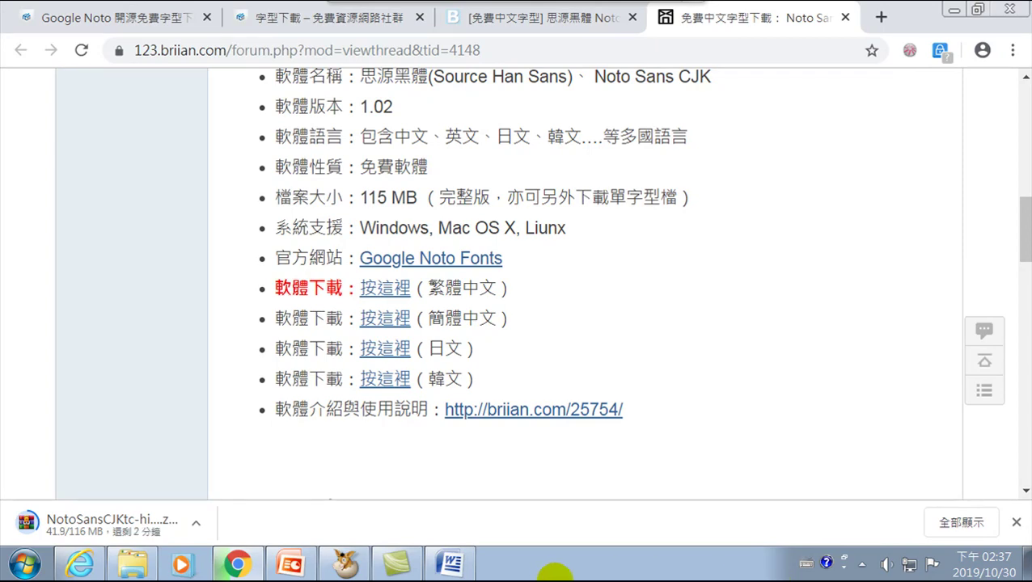
- Review the forum post's software details and highlight the font names 思源黑體 (Source Han Sans) and Noto Sans CJK
{"action": "scroll", "coordinate": [511, 319], "scroll_direction": "up", "scroll_amount": 3}
{"action": "scroll", "coordinate": [515, 333], "scroll_direction": "down", "scroll_amount": 3}
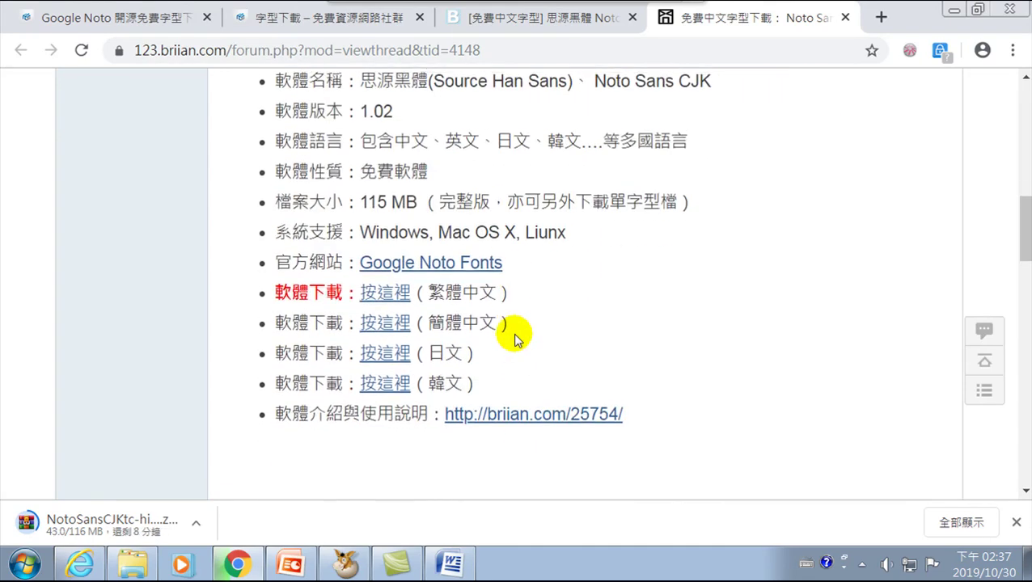
{"action": "scroll", "coordinate": [515, 338], "scroll_direction": "up", "scroll_amount": 1}
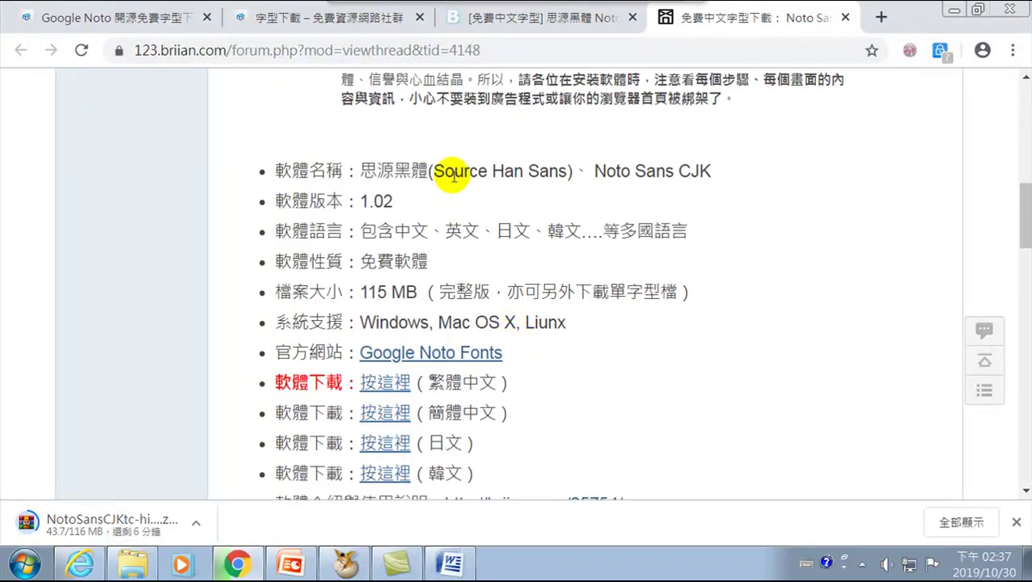
{"action": "left_click_drag", "start_coordinate": [434, 170], "coordinate": [567, 176]}
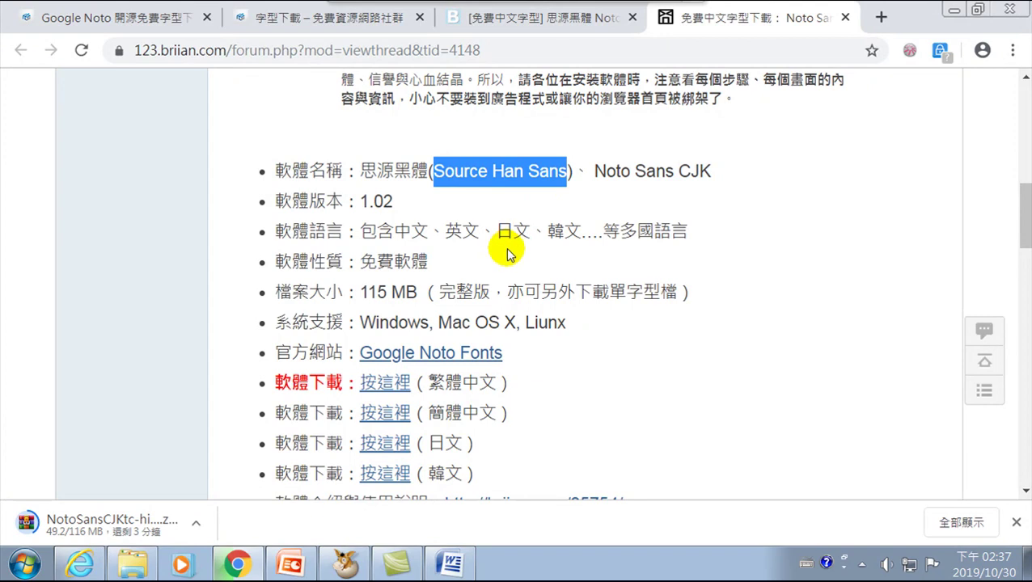
{"action": "left_click_drag", "start_coordinate": [495, 230], "coordinate": [479, 232]}
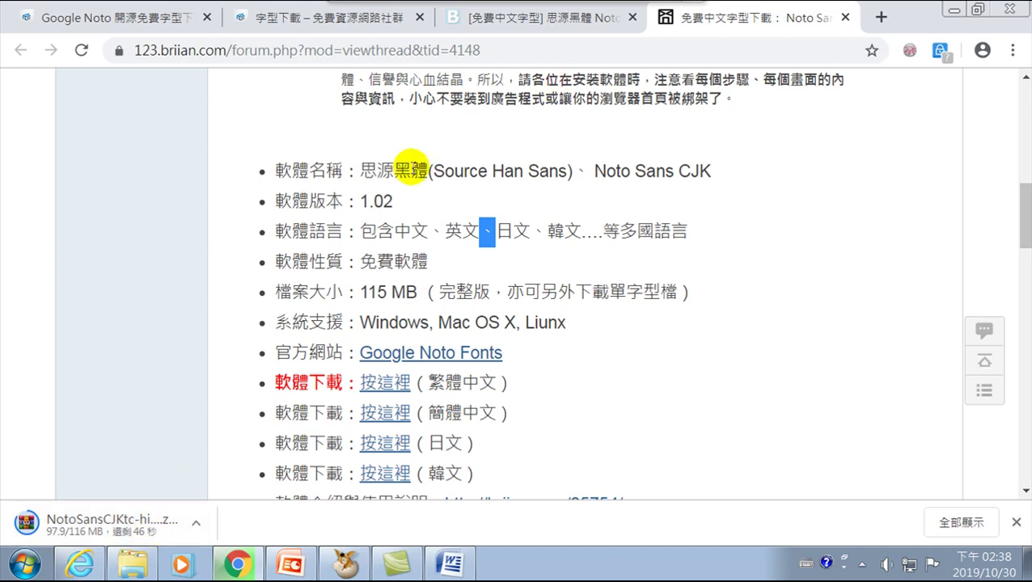
{"action": "left_click_drag", "start_coordinate": [361, 169], "coordinate": [716, 171]}
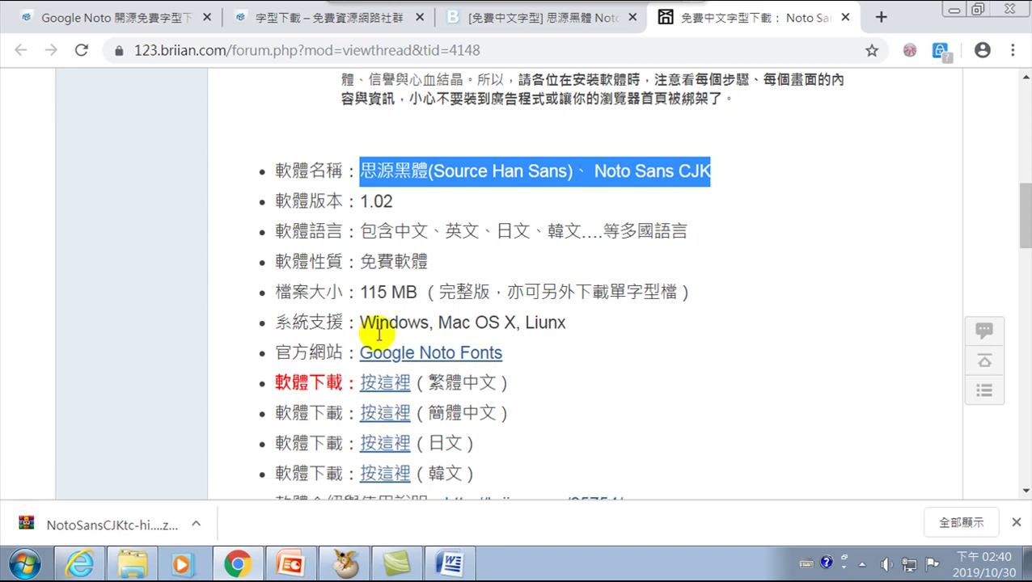
- Search Google for "google noto sans cjk tc" in a new tab, open the Google Noto Fonts site and dismiss its translation offer
{"action": "left_click", "coordinate": [880, 17]}
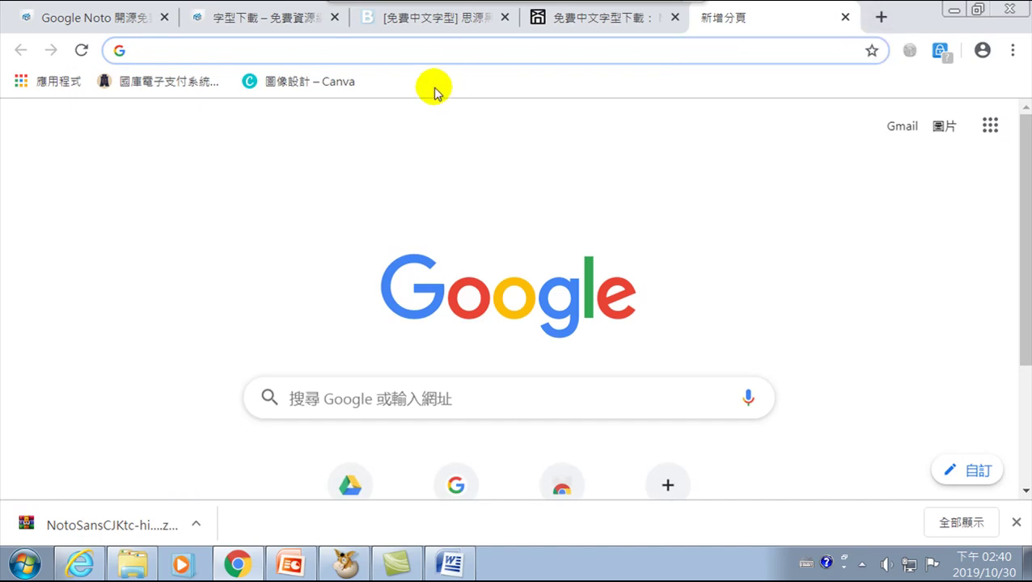
{"action": "left_click", "coordinate": [334, 397]}
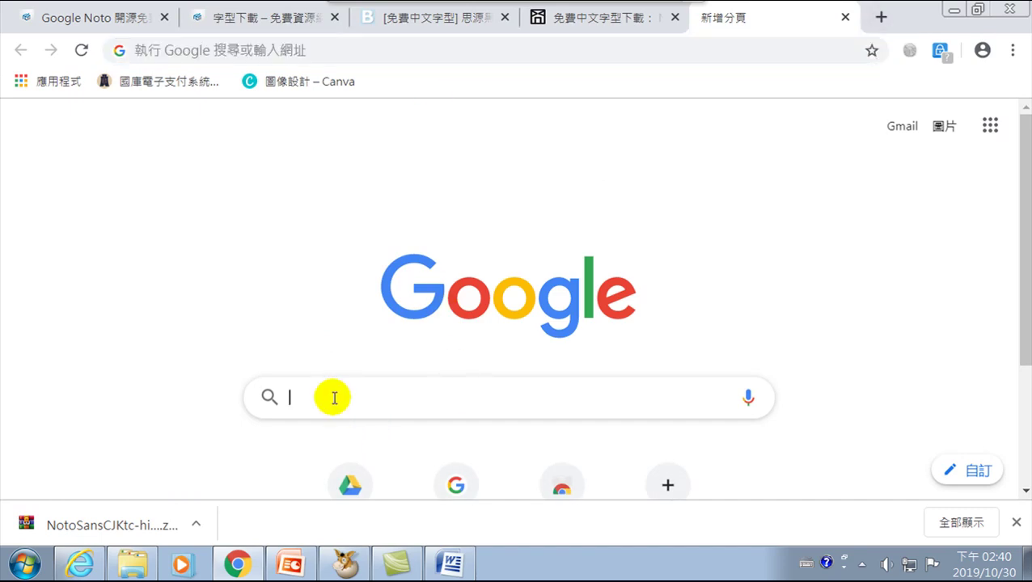
{"action": "type", "text": "goo"}
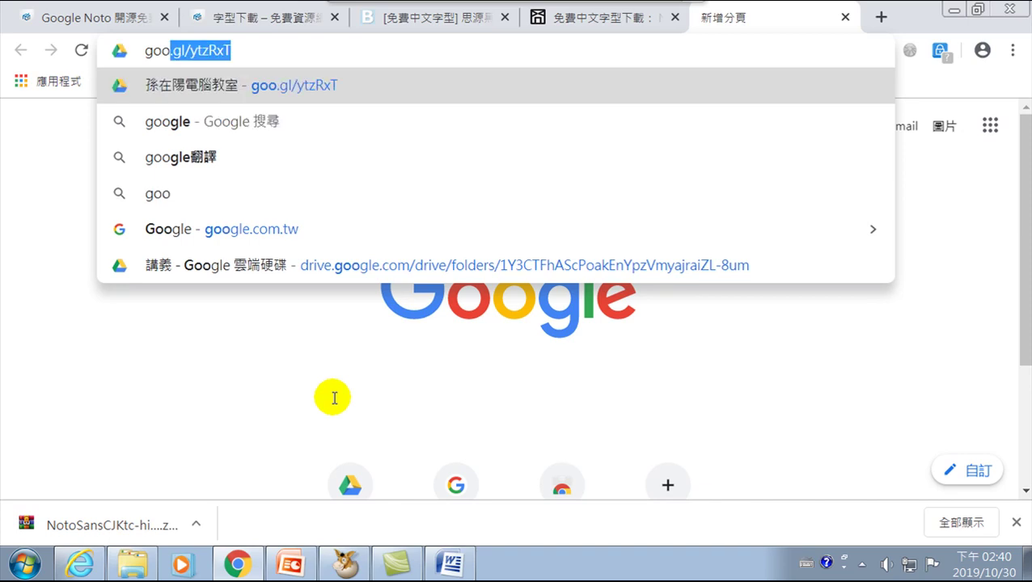
{"action": "type", "text": "gle no"}
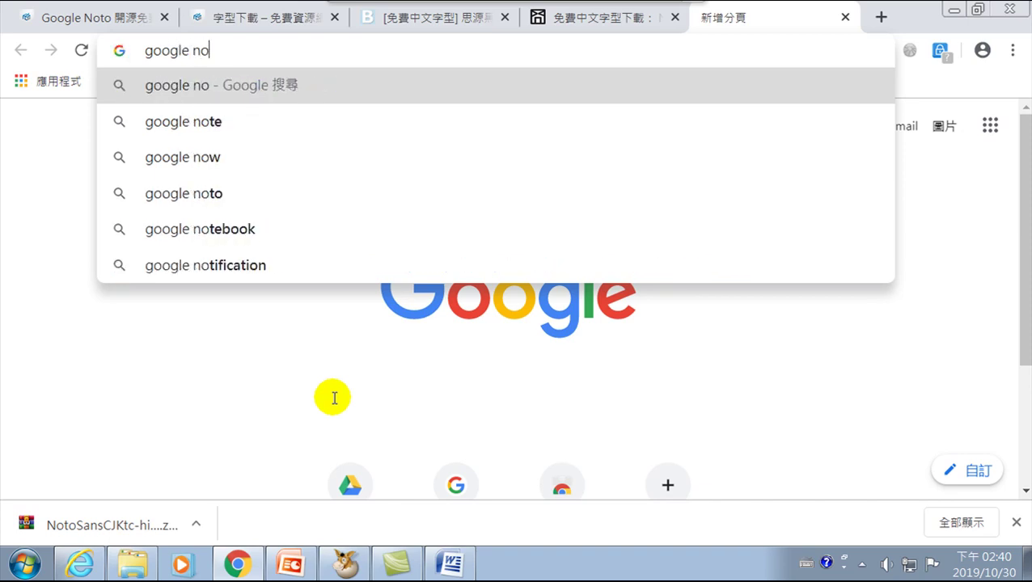
{"action": "type", "text": "to san"}
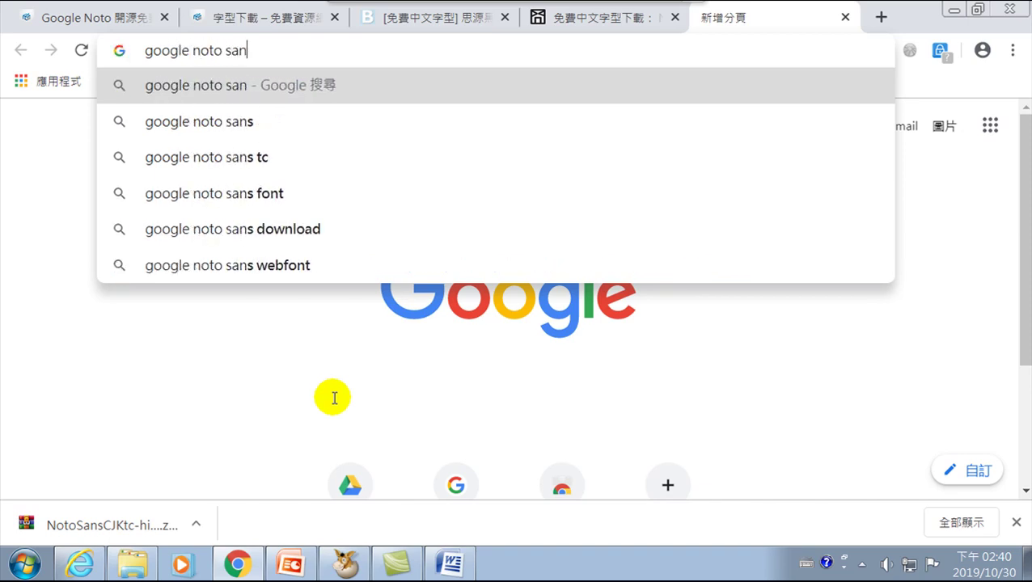
{"action": "type", "text": "s"}
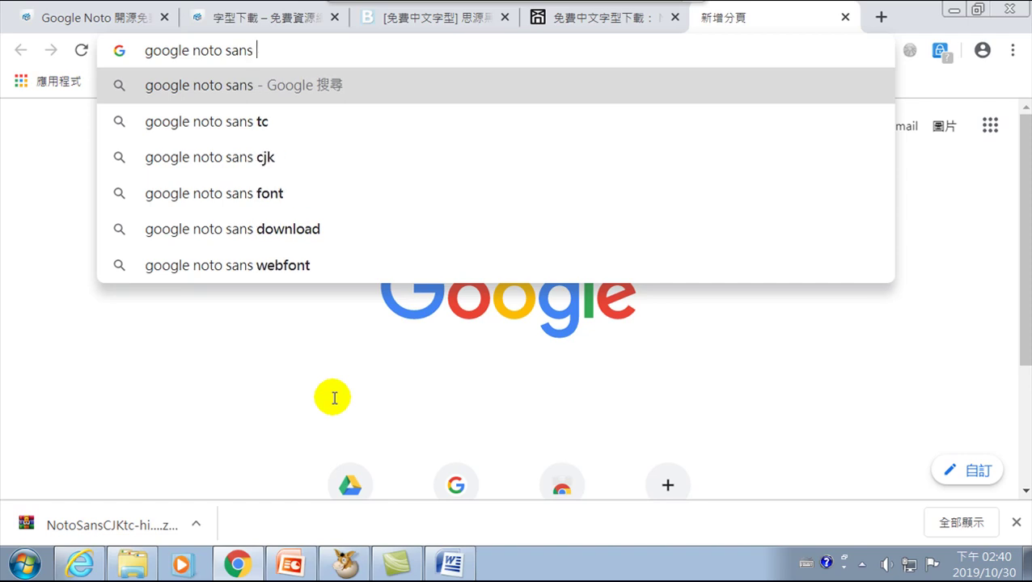
{"action": "type", "text": " cjk "}
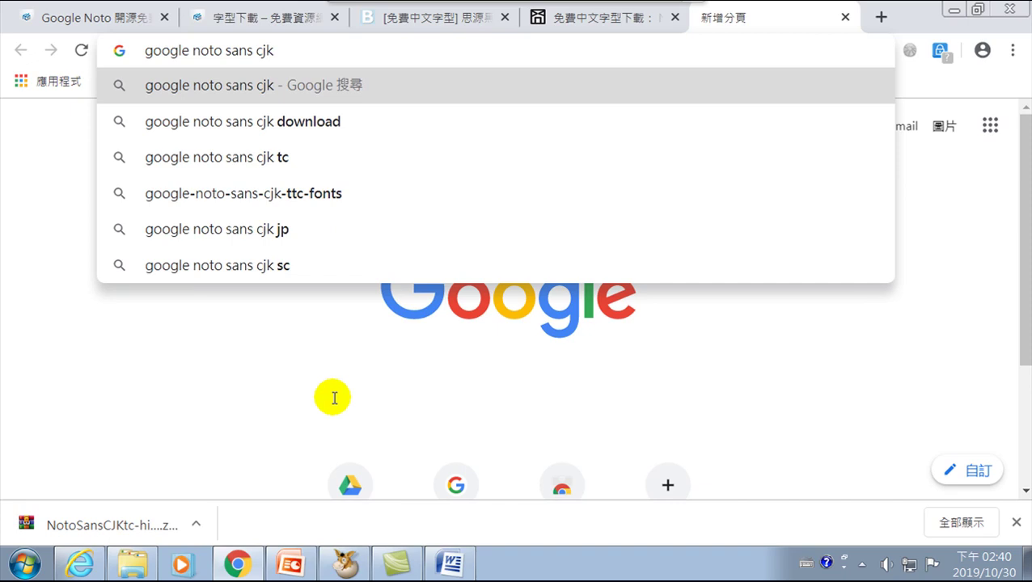
{"action": "type", "text": "tc"}
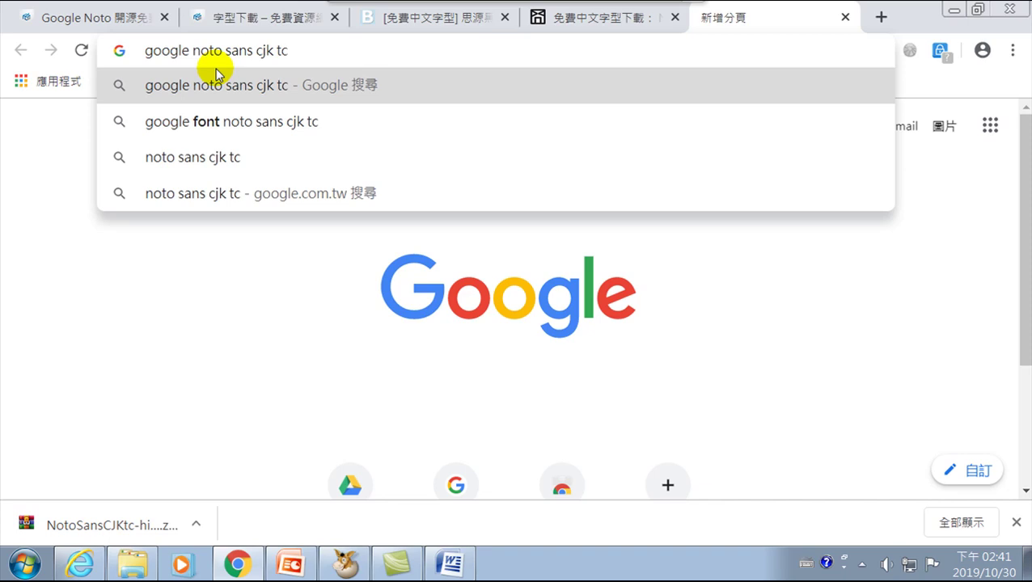
{"action": "left_click", "coordinate": [215, 71]}
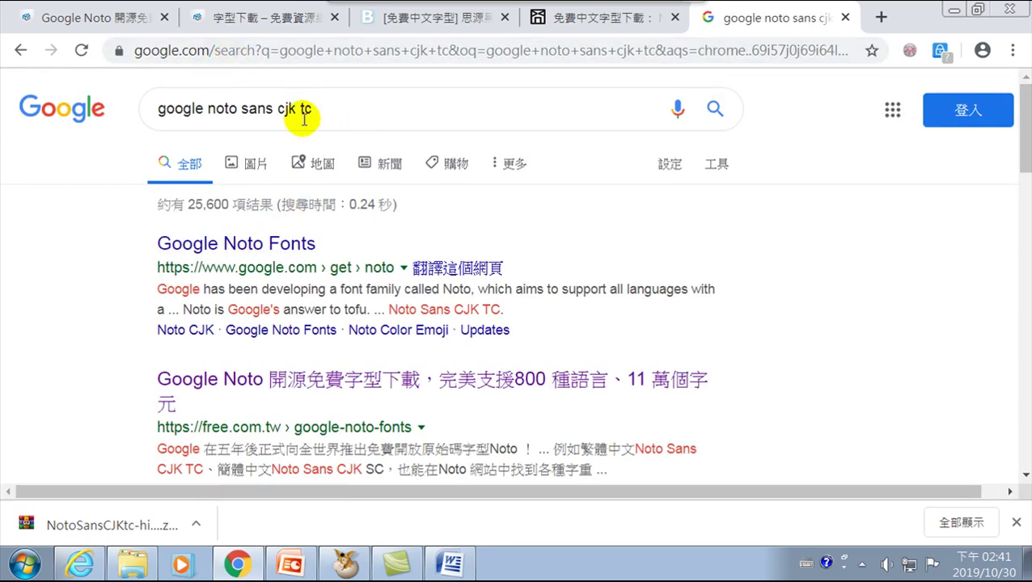
{"action": "left_click", "coordinate": [284, 251]}
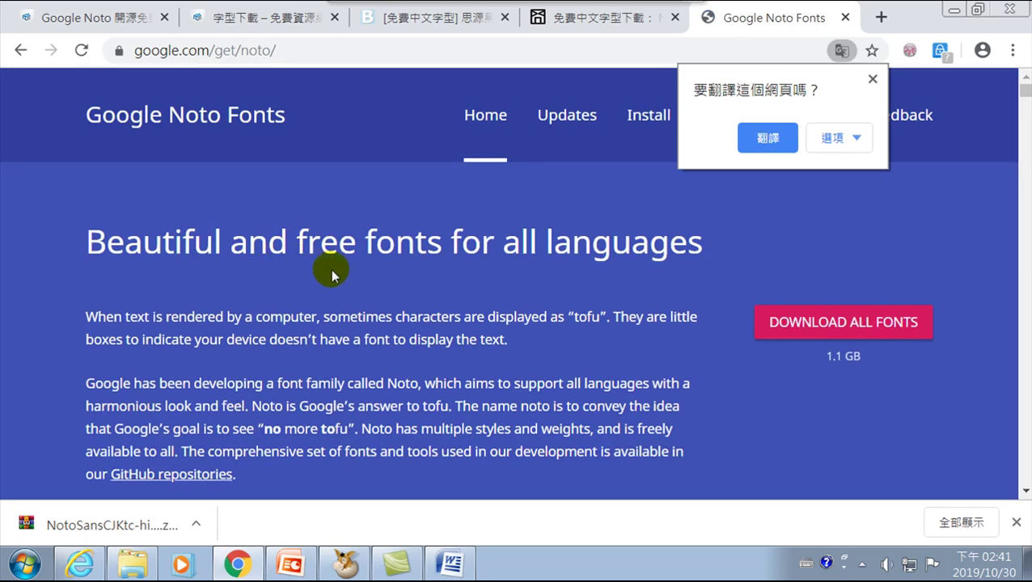
{"action": "left_click", "coordinate": [872, 81]}
- Look through the Google Noto Fonts page, examining its font search field and the list of downloadable font families
{"action": "scroll", "coordinate": [462, 349], "scroll_direction": "down", "scroll_amount": 2}
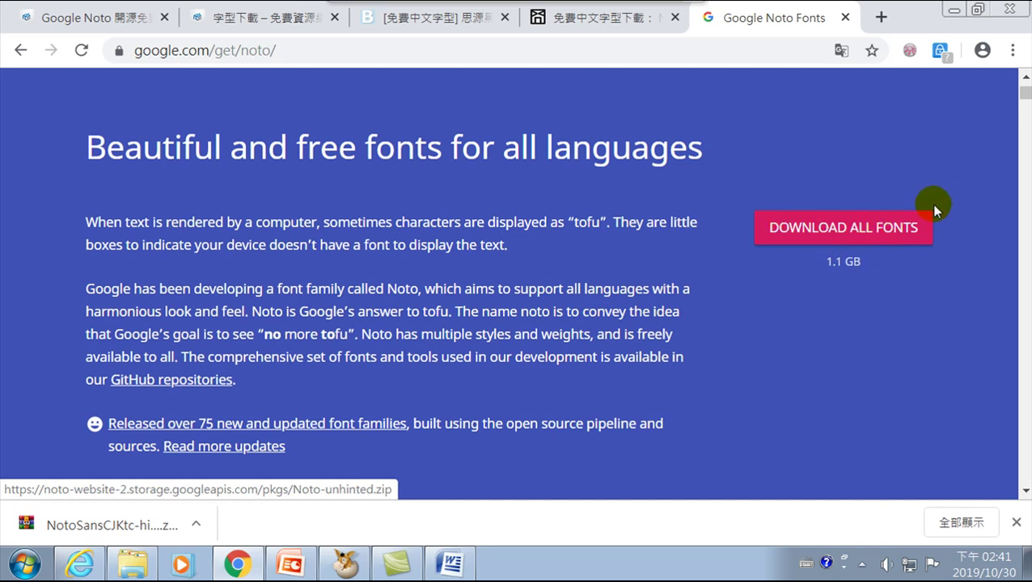
{"action": "scroll", "coordinate": [777, 277], "scroll_direction": "down", "scroll_amount": 3}
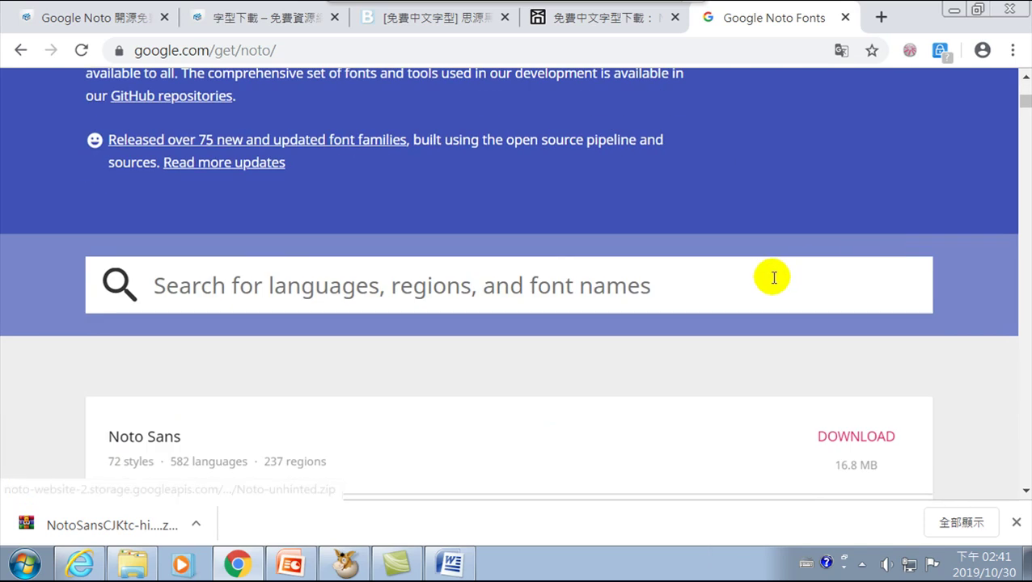
{"action": "left_click", "coordinate": [196, 284]}
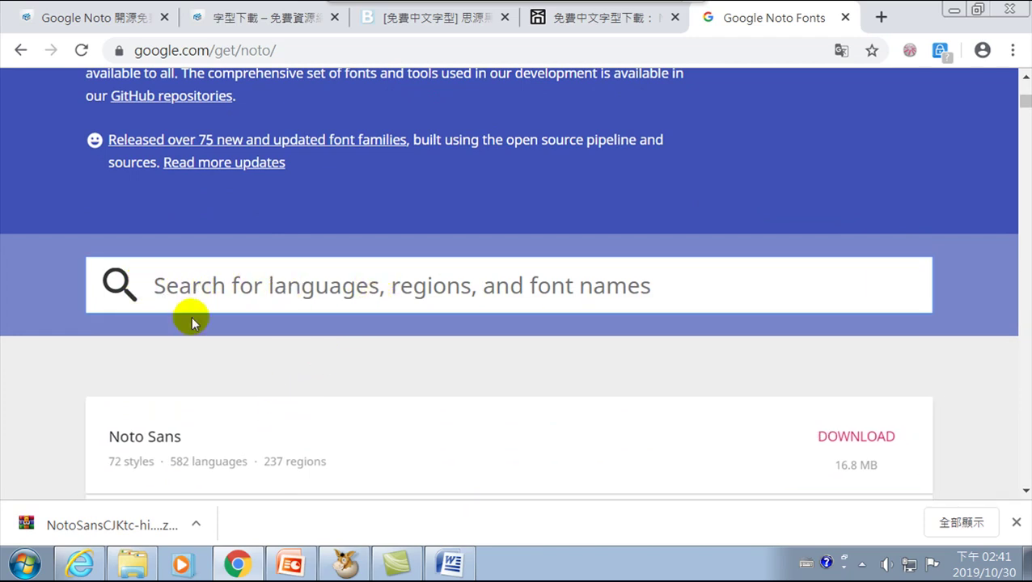
{"action": "scroll", "coordinate": [127, 442], "scroll_direction": "down", "scroll_amount": 1}
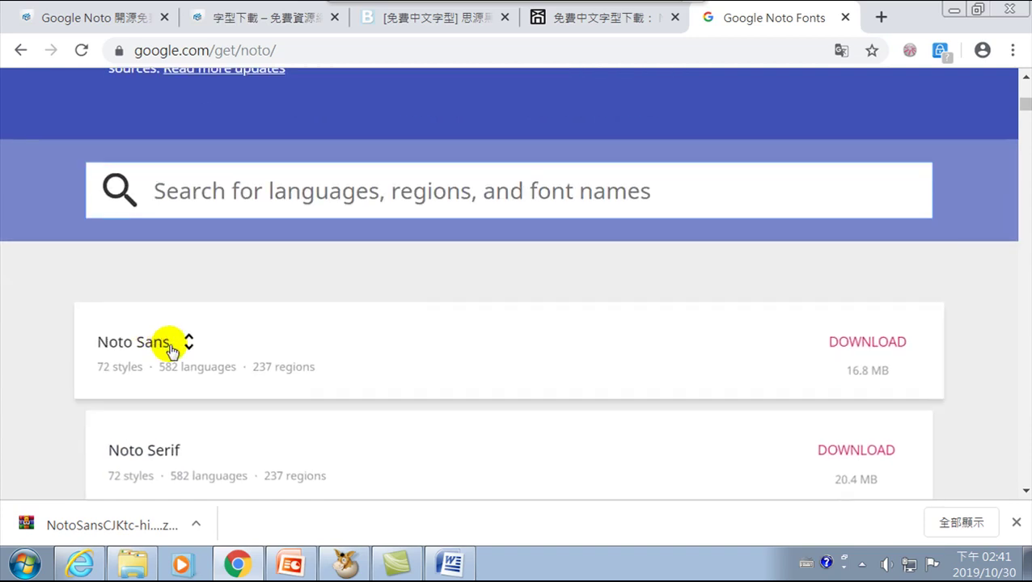
{"action": "scroll", "coordinate": [174, 362], "scroll_direction": "down", "scroll_amount": 2}
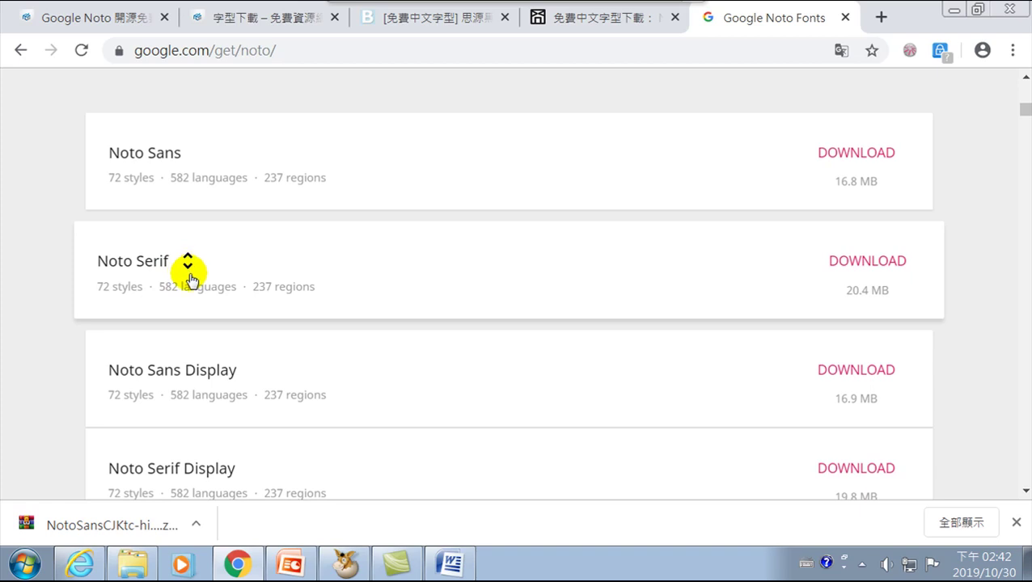
{"action": "scroll", "coordinate": [203, 283], "scroll_direction": "down", "scroll_amount": 3}
{"action": "scroll", "coordinate": [329, 269], "scroll_direction": "up", "scroll_amount": 2}
{"action": "scroll", "coordinate": [394, 286], "scroll_direction": "up", "scroll_amount": 15}
- Search the Noto font catalogue for "cjk tc" and choose the suggested Noto Sans CJK TC font
{"action": "left_click", "coordinate": [237, 377]}
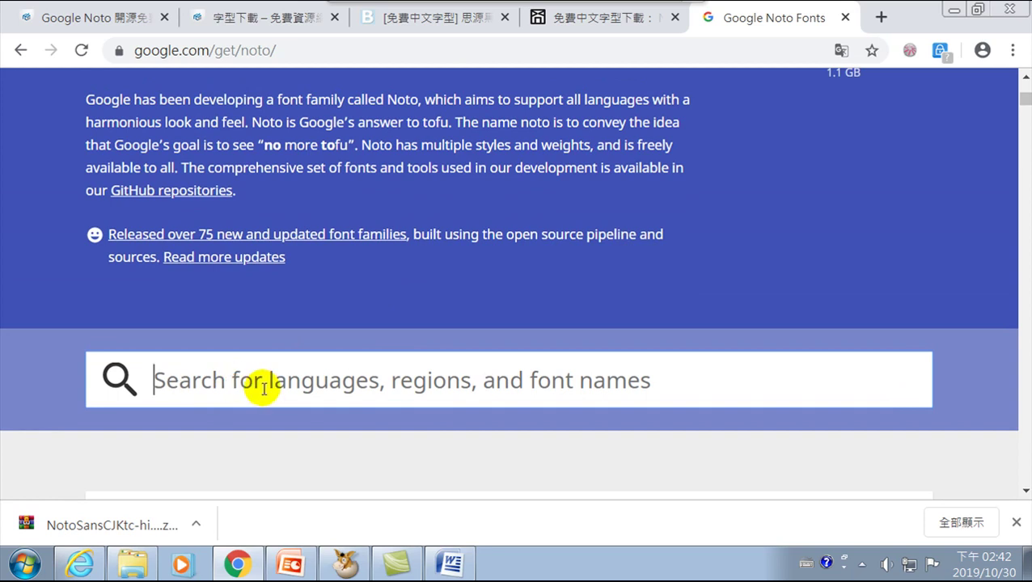
{"action": "type", "text": "cjk tc"}
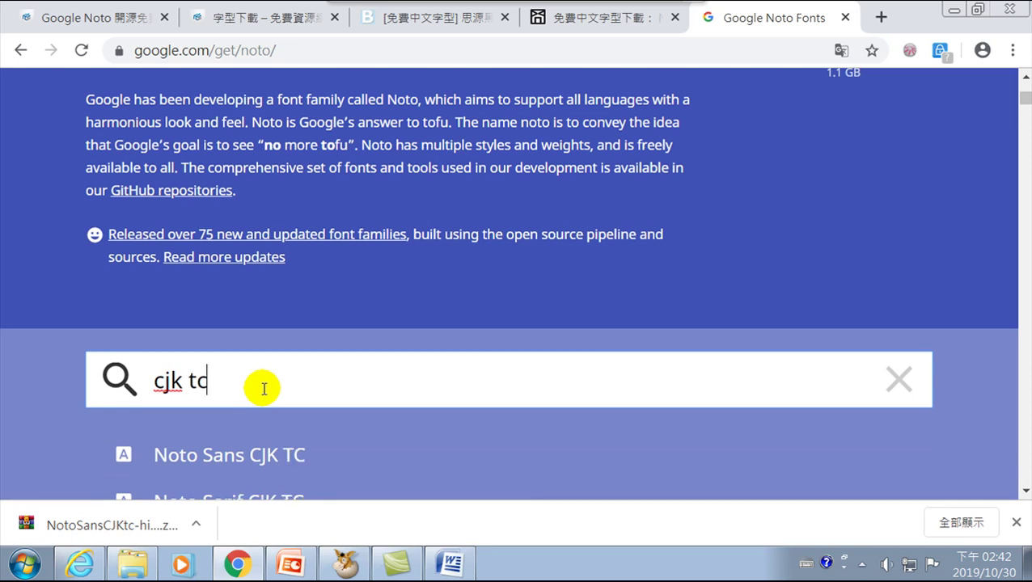
{"action": "scroll", "coordinate": [276, 166], "scroll_direction": "down", "scroll_amount": 2}
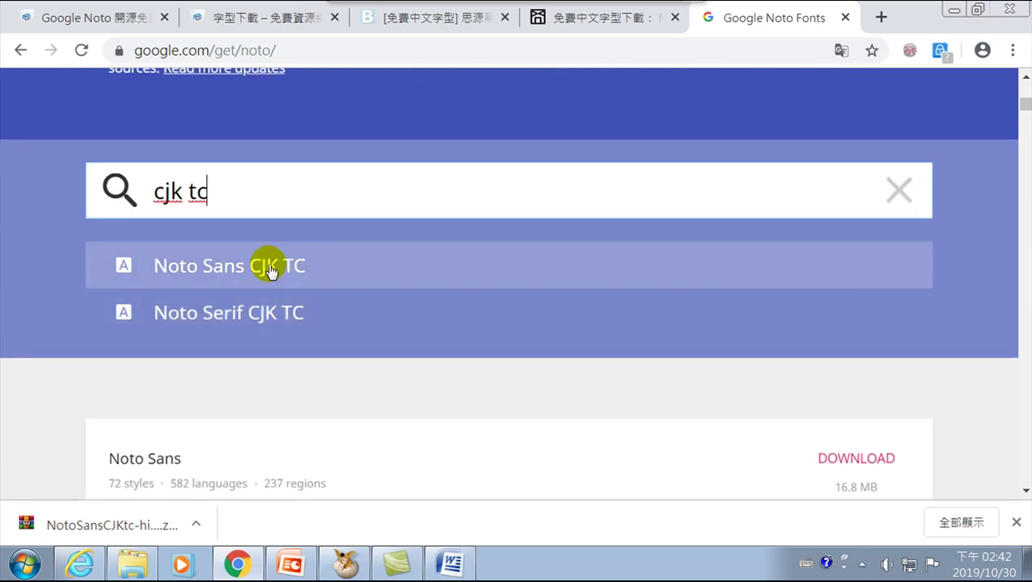
{"action": "left_click", "coordinate": [213, 267]}
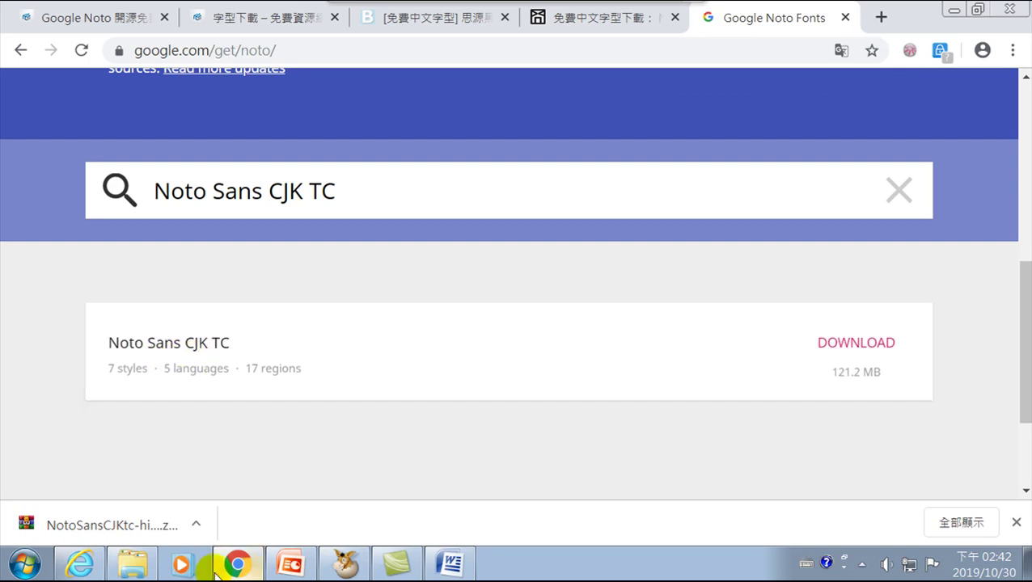
{"action": "left_click", "coordinate": [132, 563]}
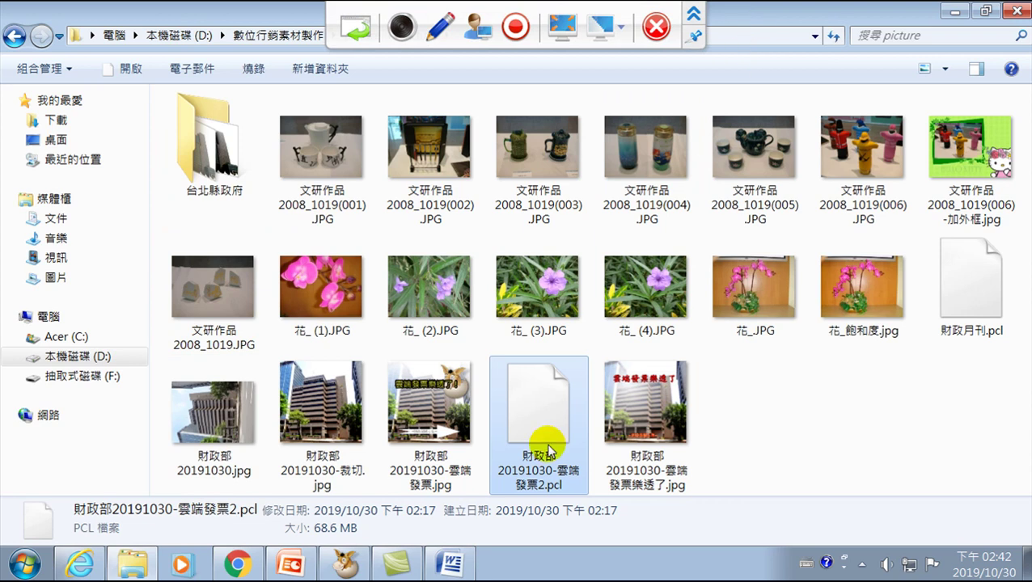
{"action": "left_click", "coordinate": [290, 564]}
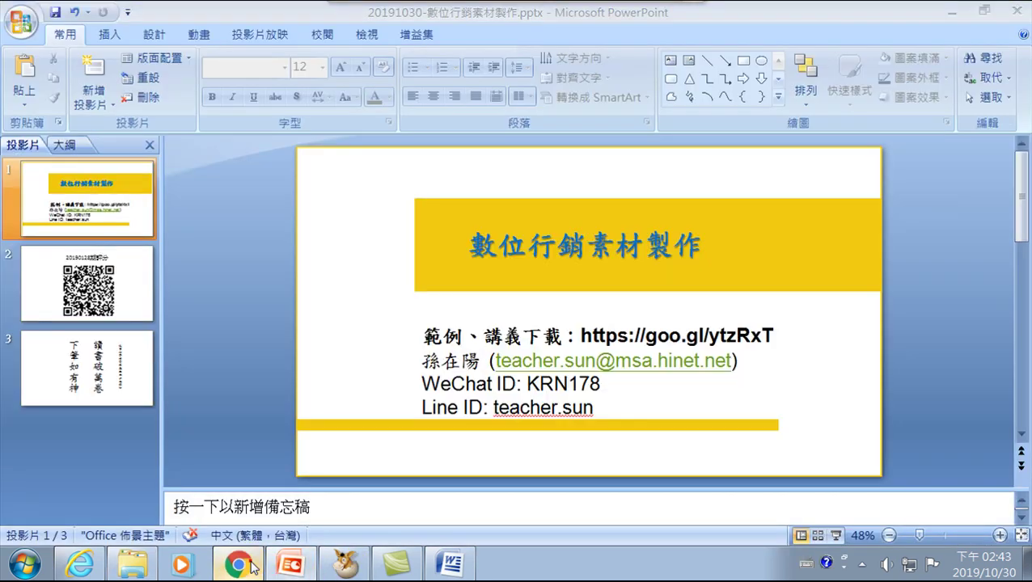
{"action": "left_click", "coordinate": [250, 566]}
- Go to the Google homepage in the current tab and open Google Drive (雲端硬碟) from the Google apps
{"action": "left_click", "coordinate": [308, 49]}
{"action": "type", "text": "web"}
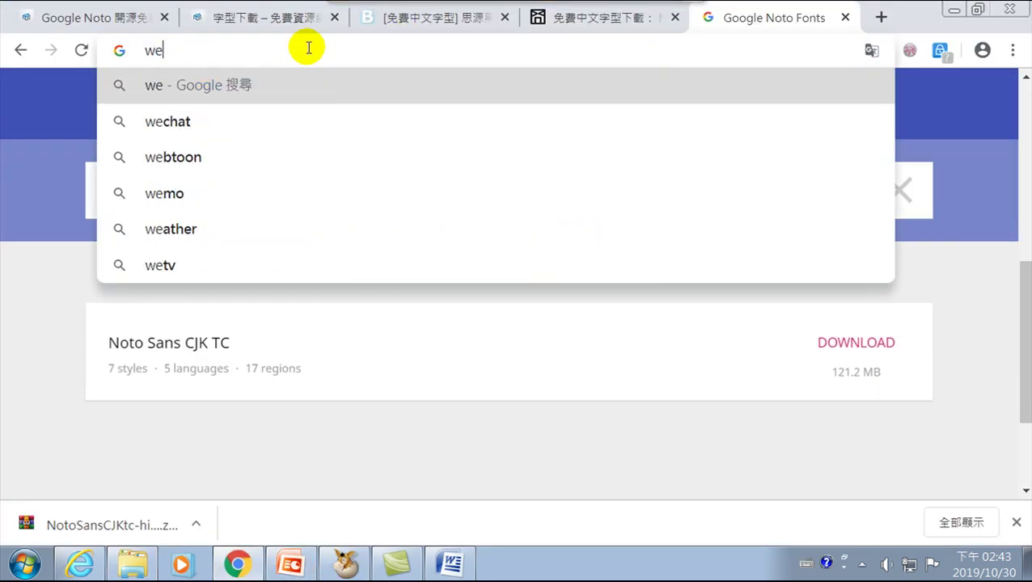
{"action": "key", "text": "BackSpace"}
{"action": "key", "text": "BackSpace"}
{"action": "type", "text": "ww.goog"}
{"action": "key", "text": "Return"}
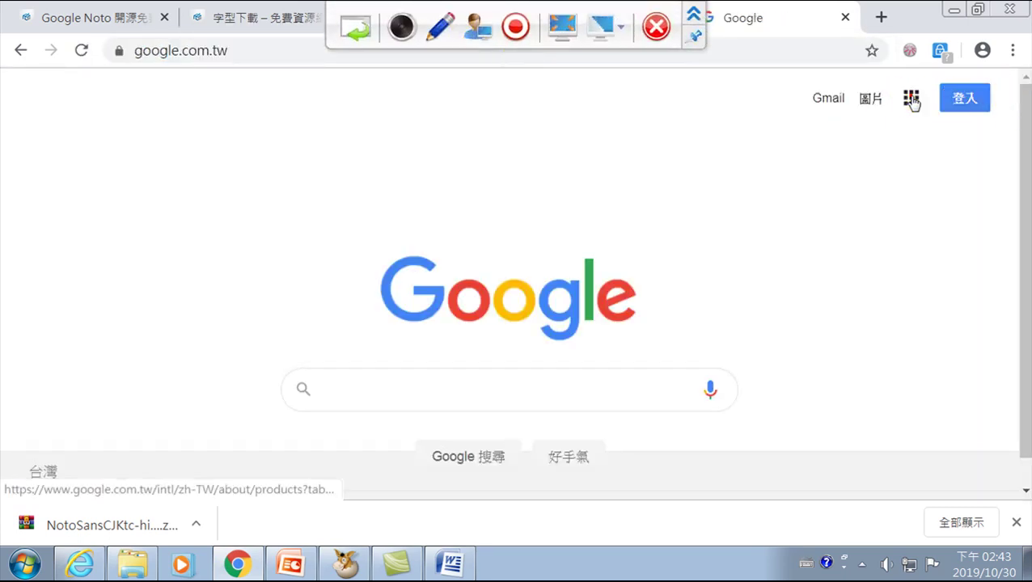
{"action": "left_click", "coordinate": [911, 98]}
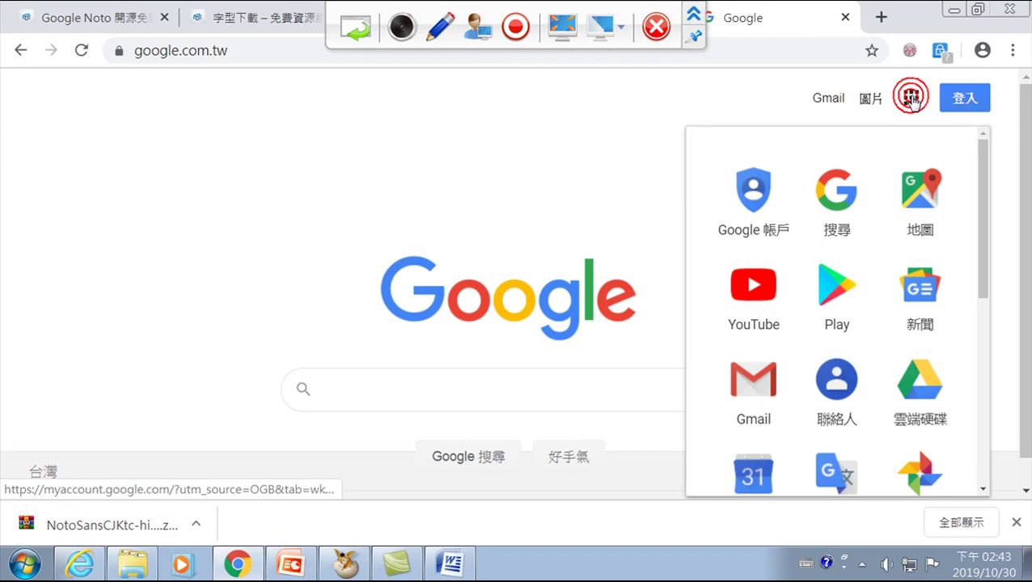
{"action": "left_click", "coordinate": [922, 393]}
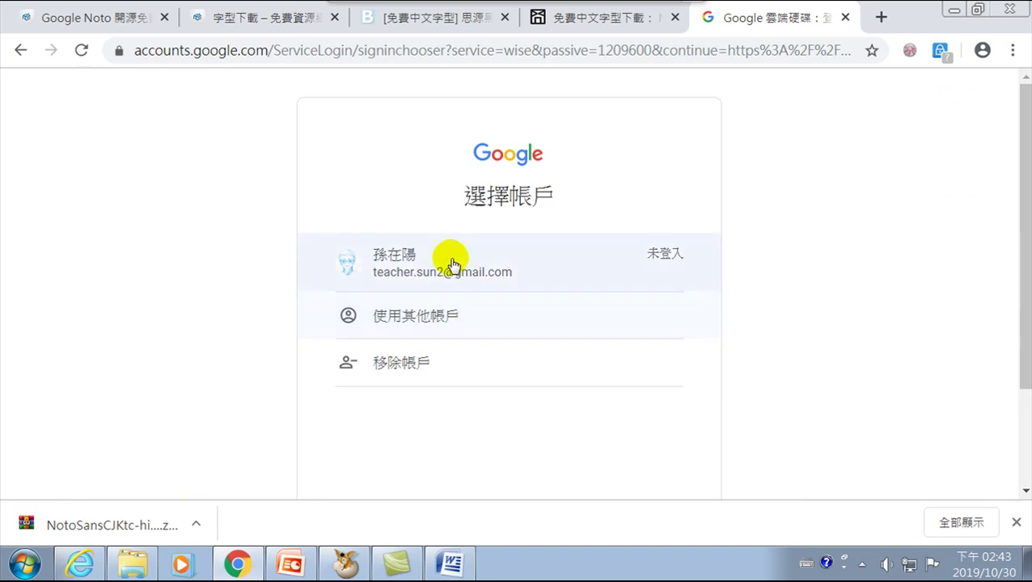
- Choose the remembered Google account and sign in to Drive by entering the account password
{"action": "left_click", "coordinate": [451, 257]}
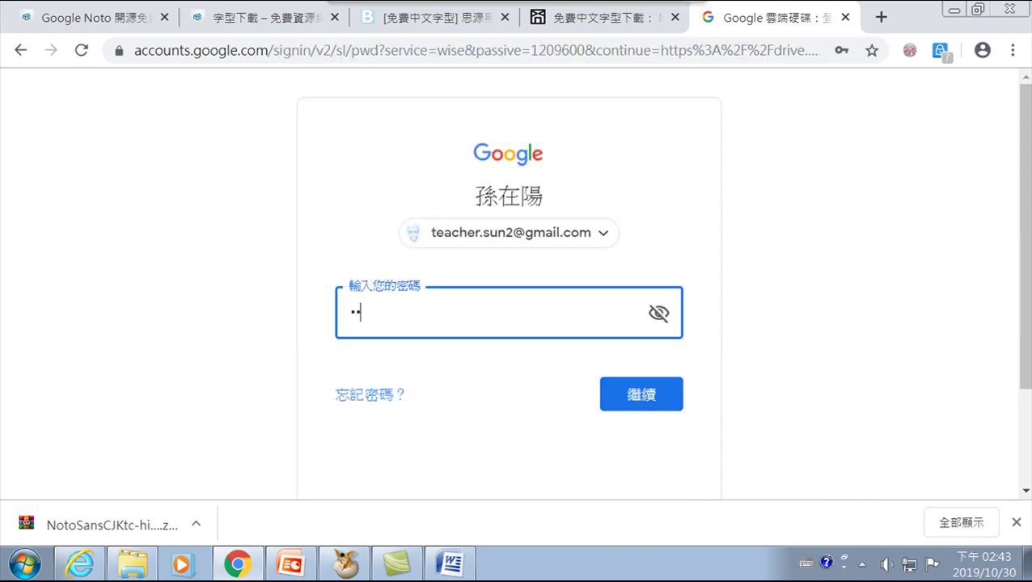
{"action": "type", "text": "*"}
{"action": "key", "text": "Return"}
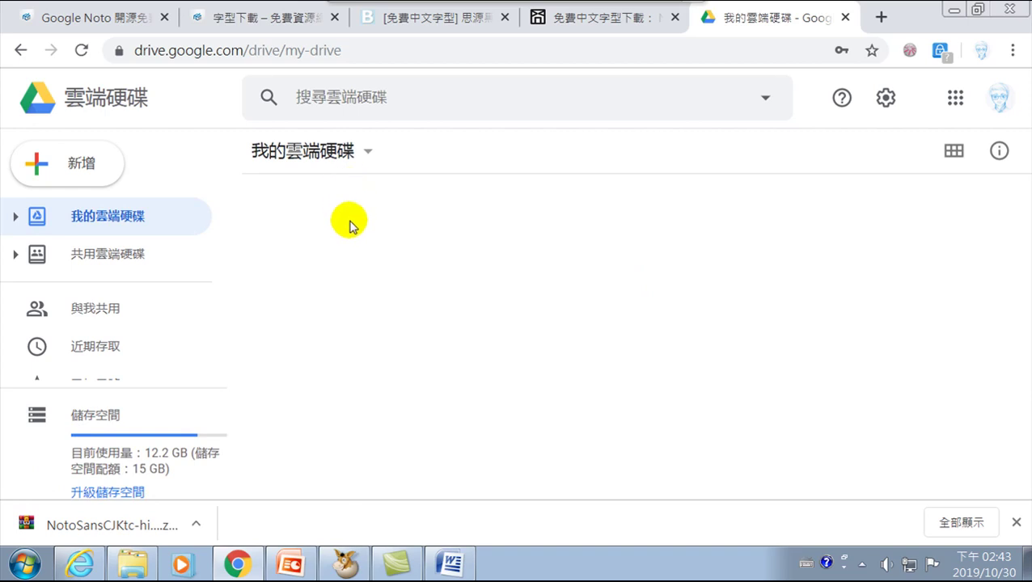
- Open the 範例 folder inside 講義與範例_2019 > 20191030-財政部-數位行銷素材製作 in My Drive
{"action": "left_click", "coordinate": [104, 215]}
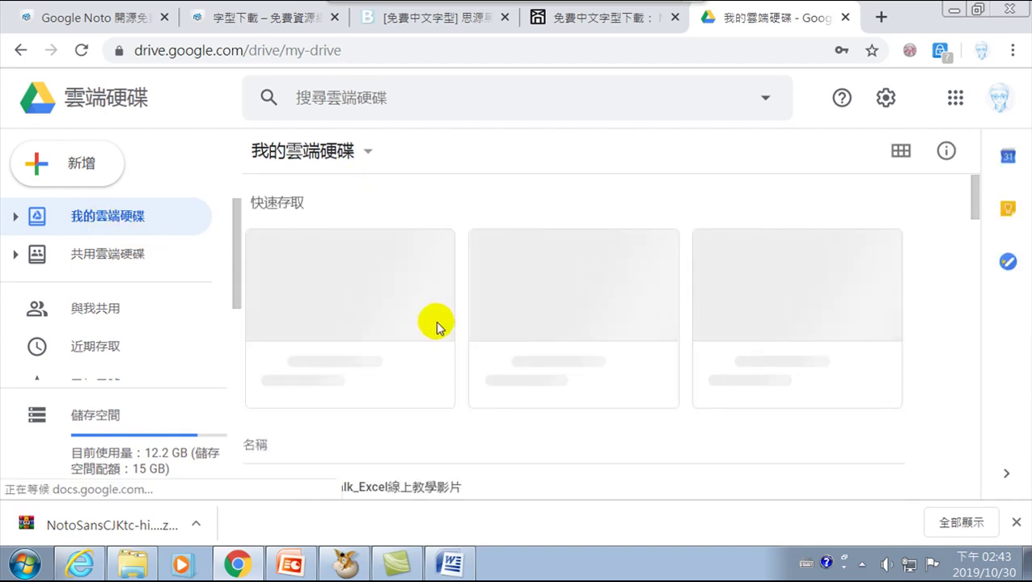
{"action": "scroll", "coordinate": [433, 332], "scroll_direction": "down", "scroll_amount": 2}
{"action": "scroll", "coordinate": [343, 359], "scroll_direction": "down", "scroll_amount": 3}
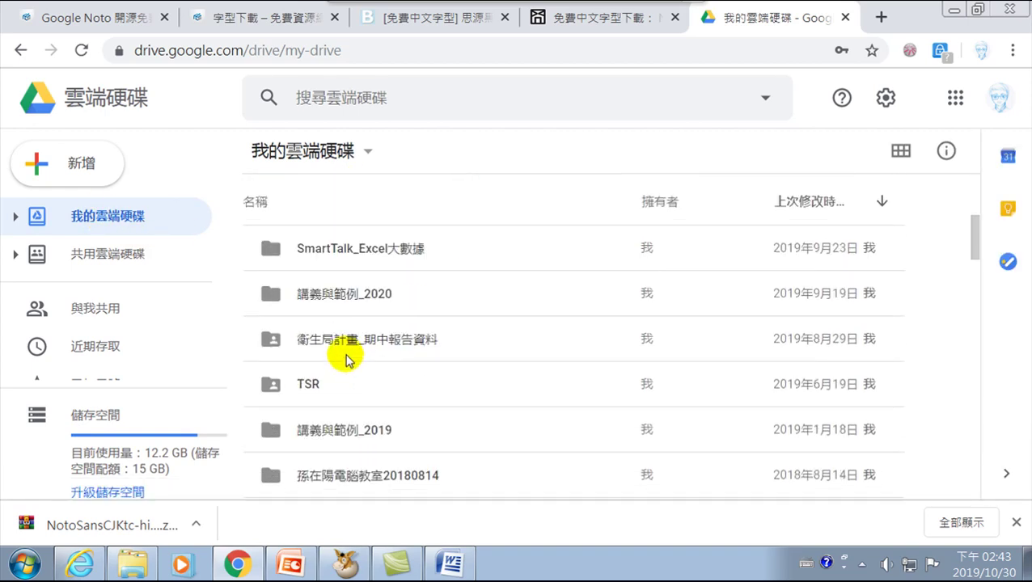
{"action": "double_click", "coordinate": [340, 346]}
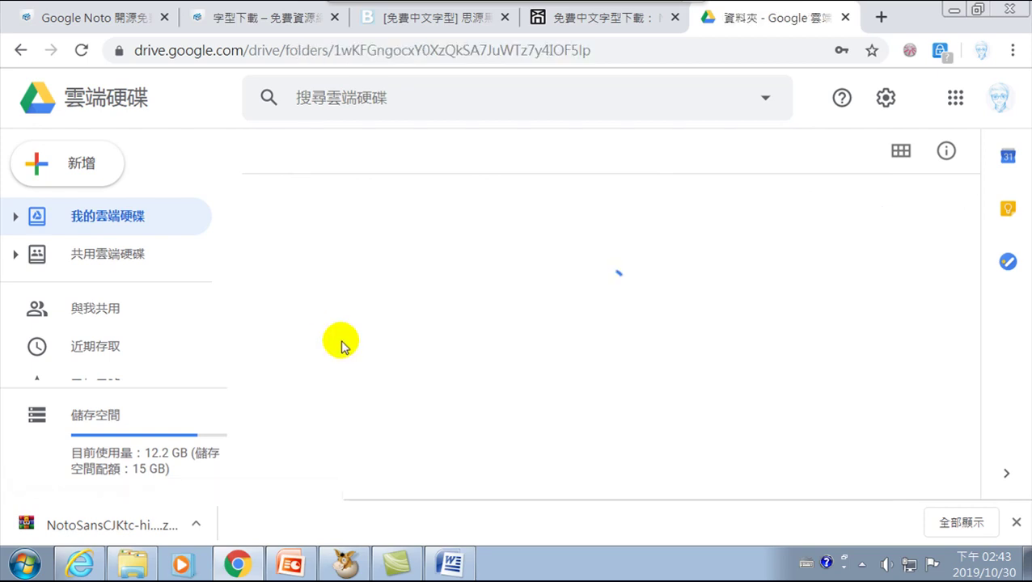
{"action": "double_click", "coordinate": [360, 242]}
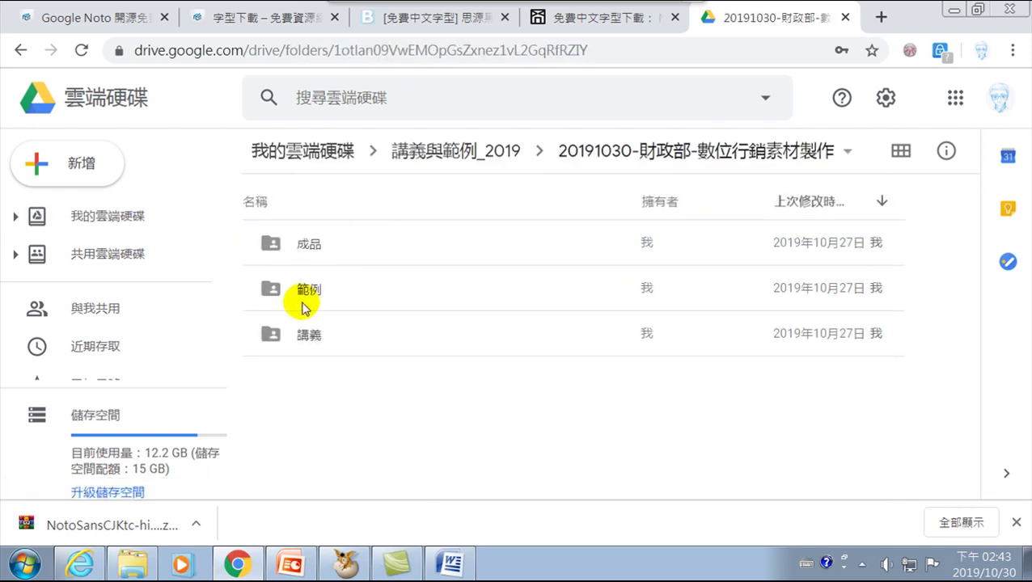
{"action": "double_click", "coordinate": [309, 291]}
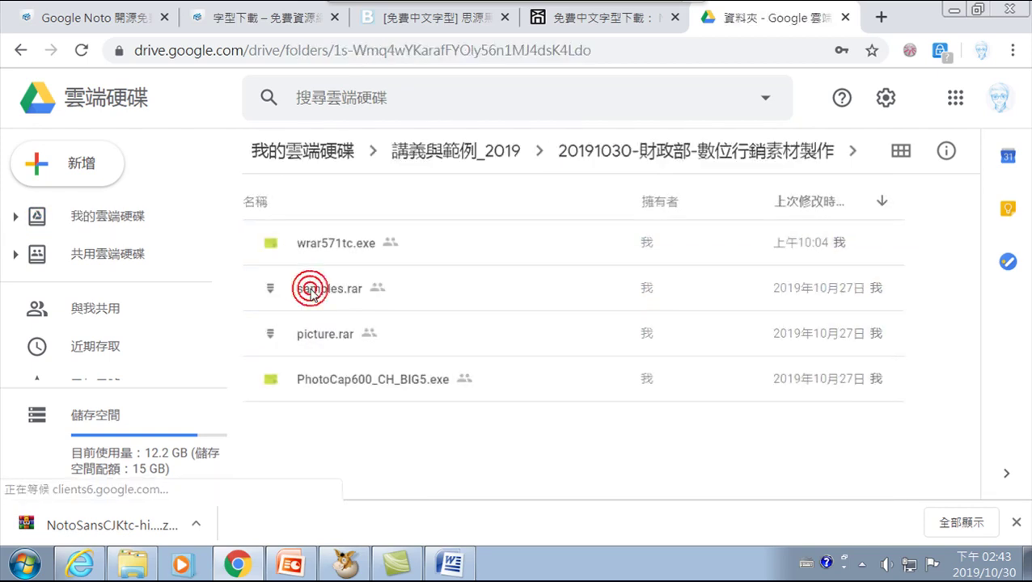
- Upload NotoSansCJKtc-hinted.zip from the computer's 下載 folder into the open 範例 Drive folder
{"action": "left_click", "coordinate": [149, 568]}
{"action": "left_click_drag", "start_coordinate": [633, 19], "coordinate": [752, 101]}
{"action": "left_click", "coordinate": [571, 202]}
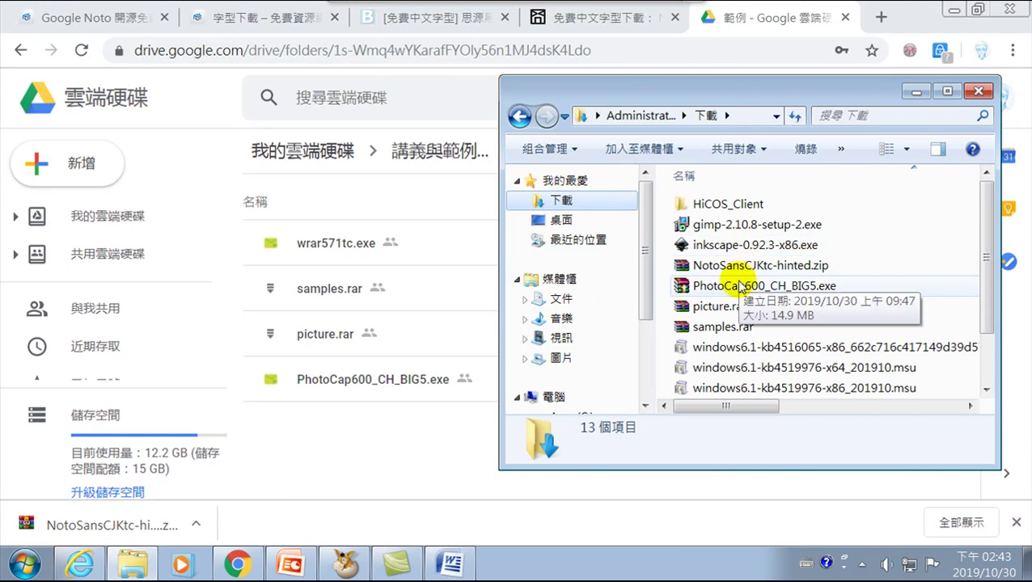
{"action": "left_click_drag", "start_coordinate": [760, 271], "coordinate": [373, 461]}
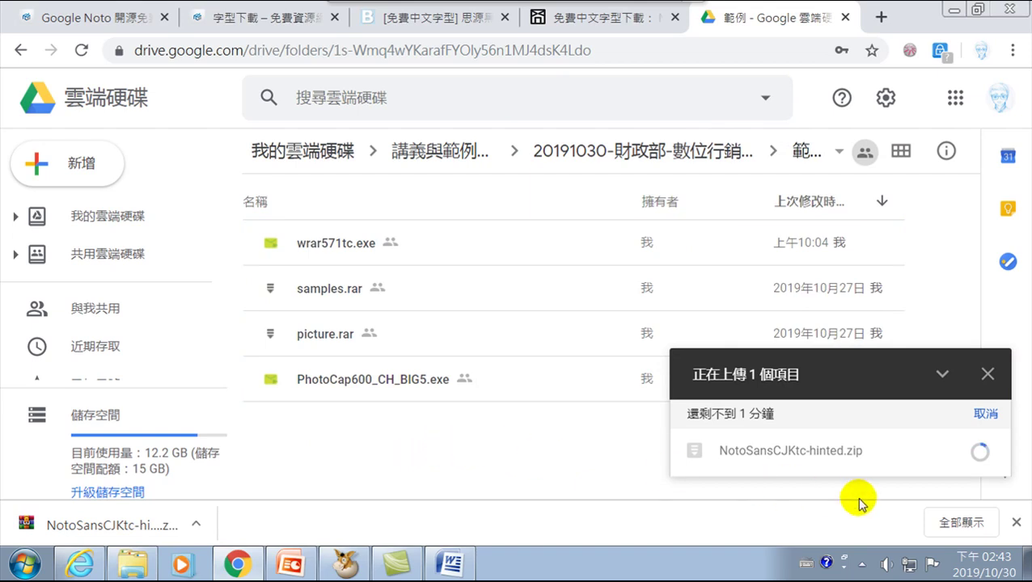
{"action": "mouse_move", "coordinate": [807, 477]}
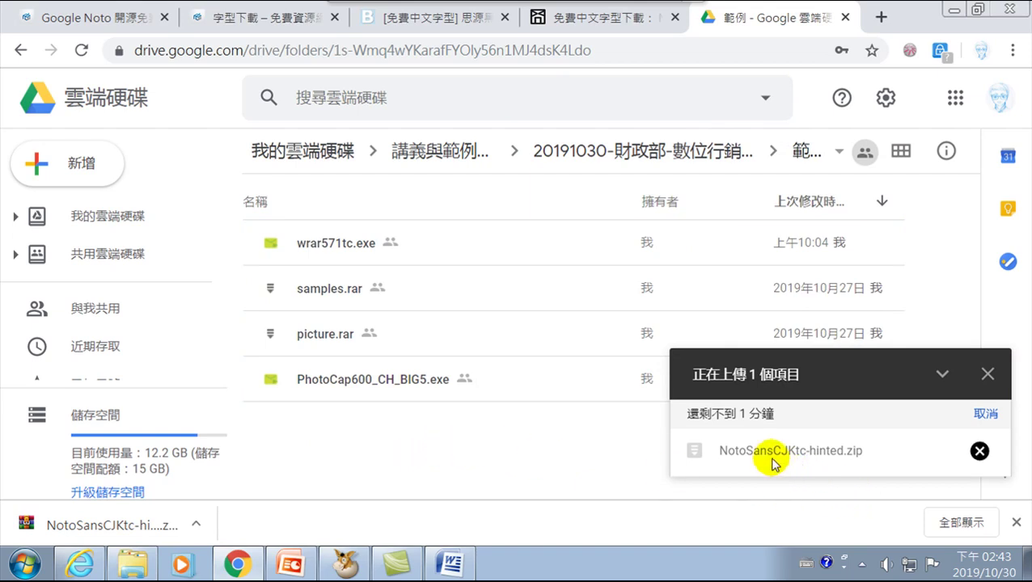
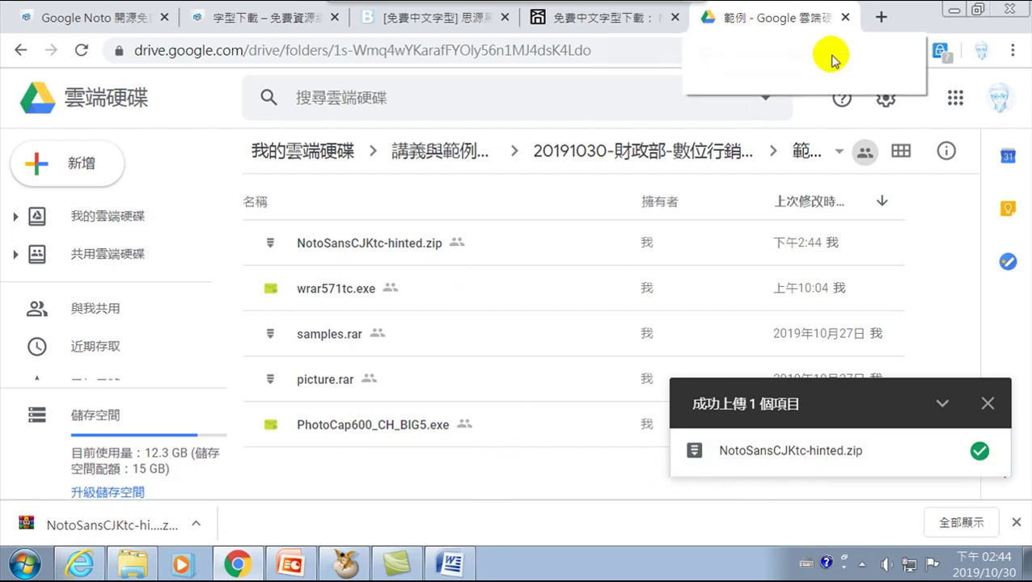
{"action": "left_click", "coordinate": [1008, 100]}
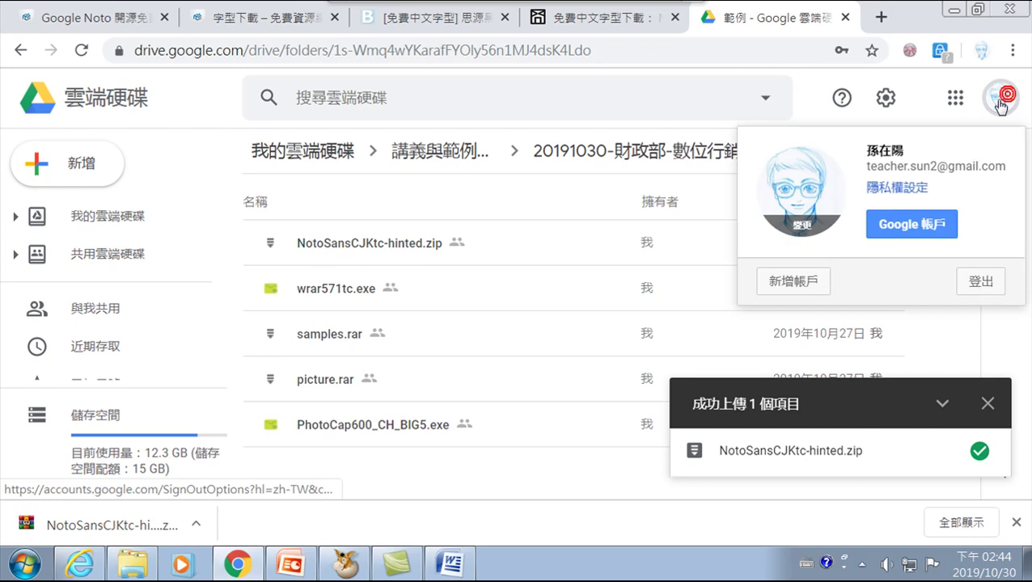
{"action": "left_click", "coordinate": [980, 279]}
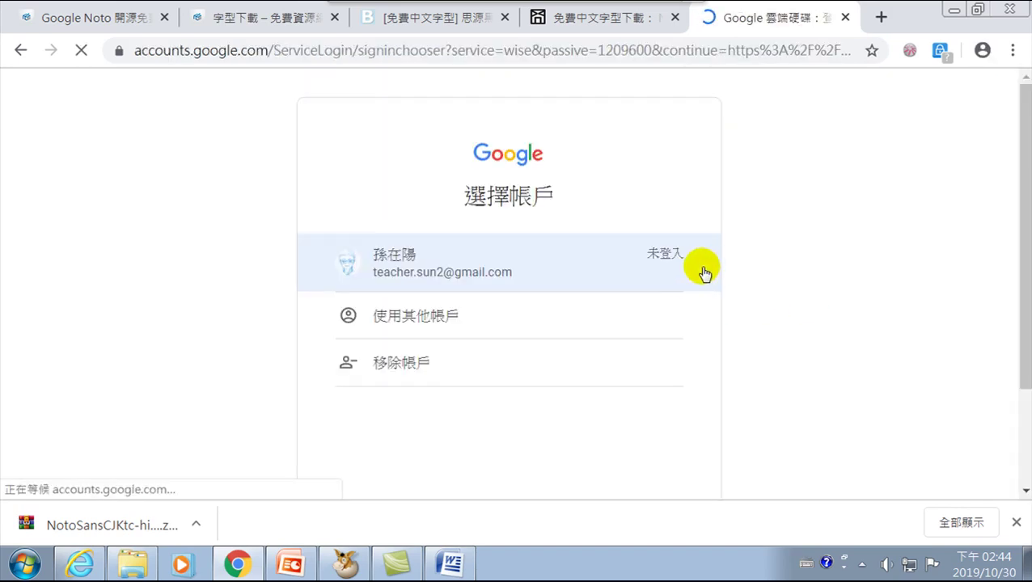
{"action": "left_click", "coordinate": [402, 49]}
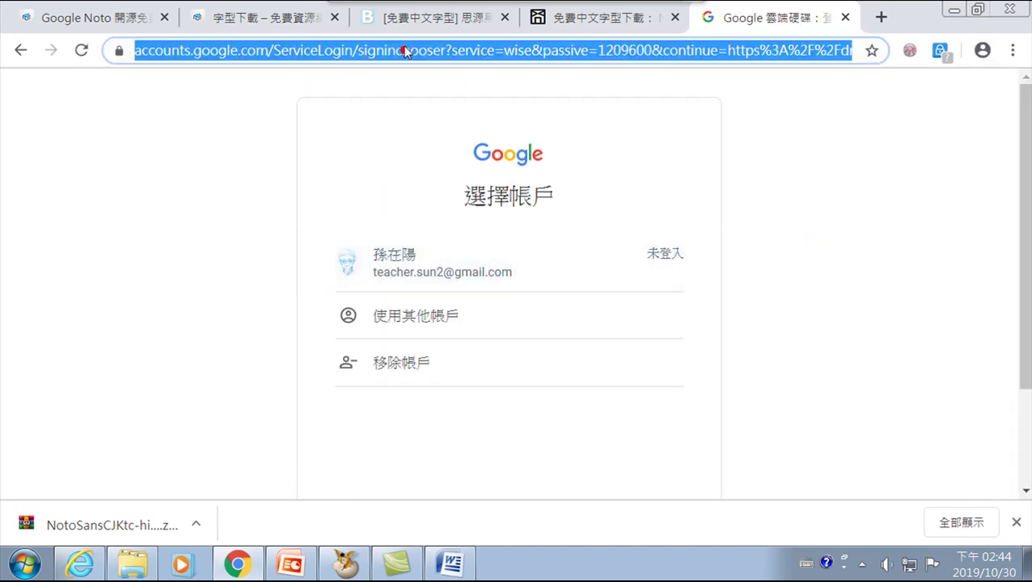
{"action": "type", "text": "https"}
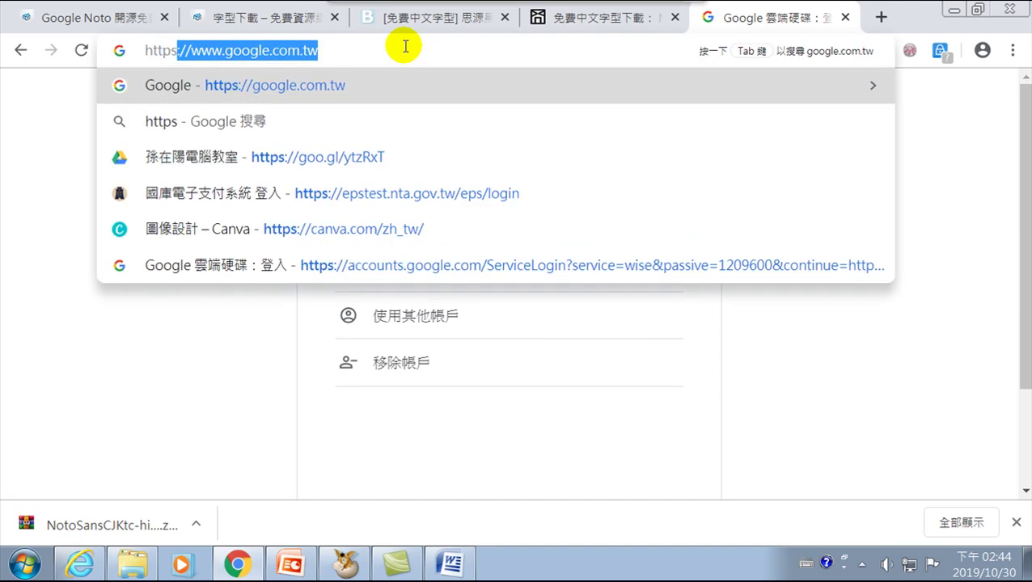
{"action": "type", "text": "://"}
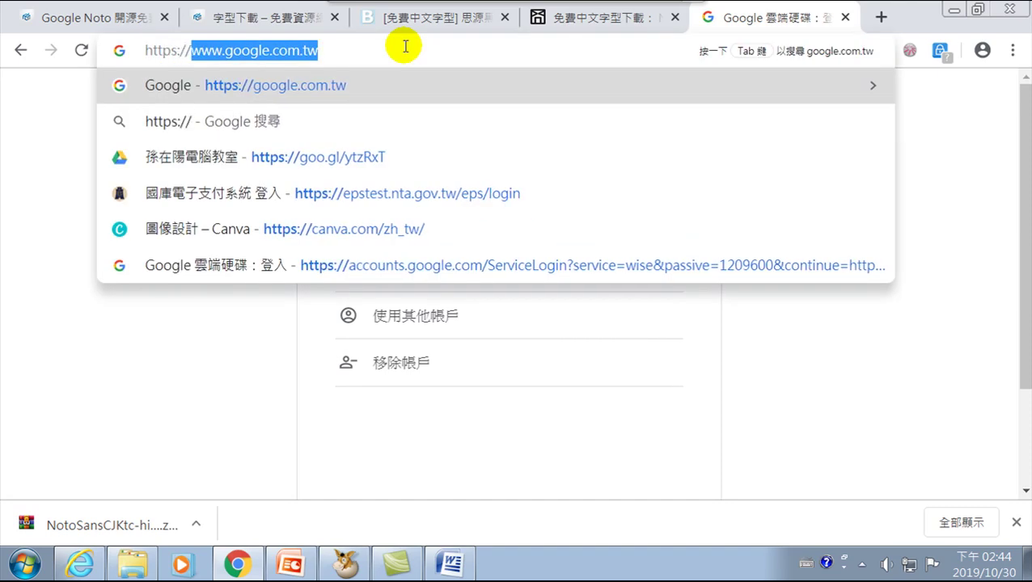
{"action": "type", "text": "goo"}
{"action": "key", "text": "Return"}
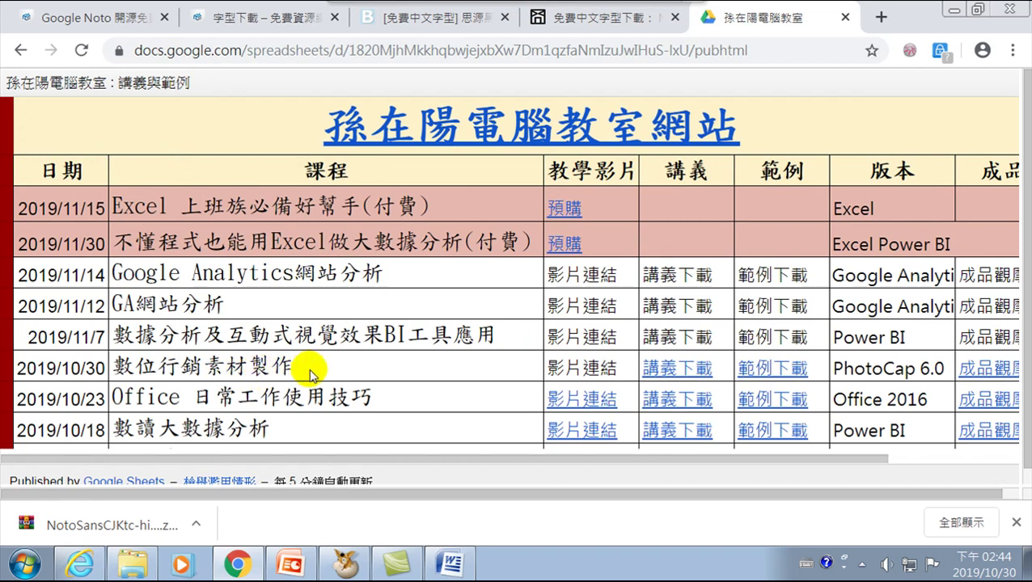
- Open the 範例下載 link of the 2019/10/30 數位行銷素材製作 course and check the shared folder's files
{"action": "left_click", "coordinate": [774, 374]}
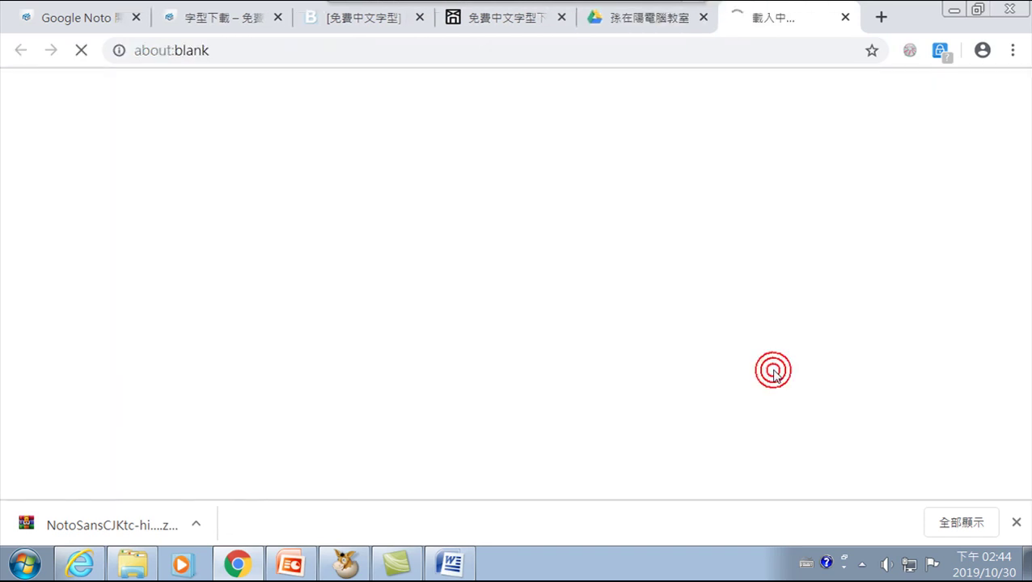
{"action": "mouse_move", "coordinate": [790, 277]}
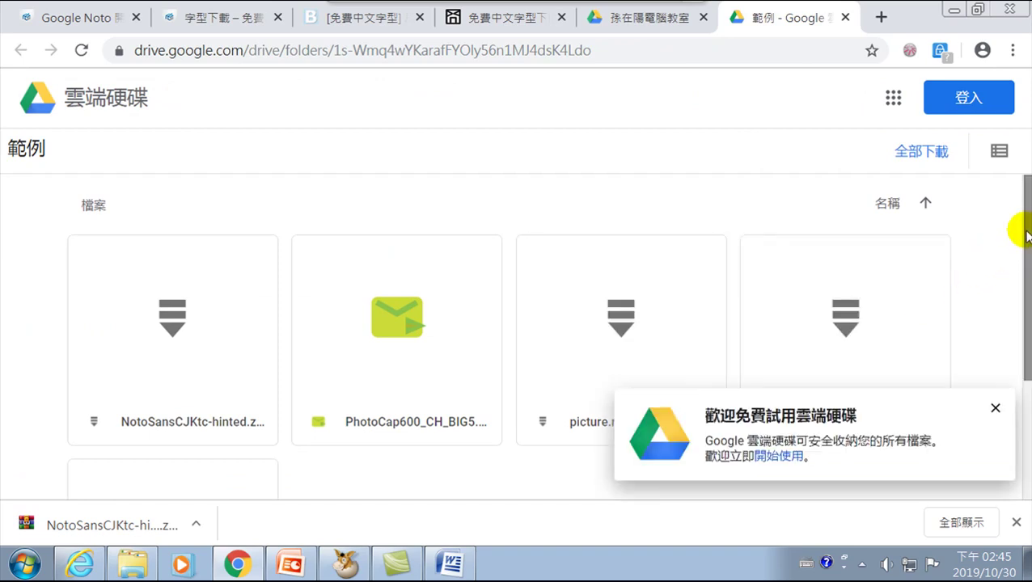
{"action": "mouse_move", "coordinate": [1025, 223]}
{"action": "left_mouse_down"}
{"action": "mouse_move", "coordinate": [1027, 400]}
{"action": "mouse_move", "coordinate": [1015, 237]}
{"action": "left_mouse_up"}
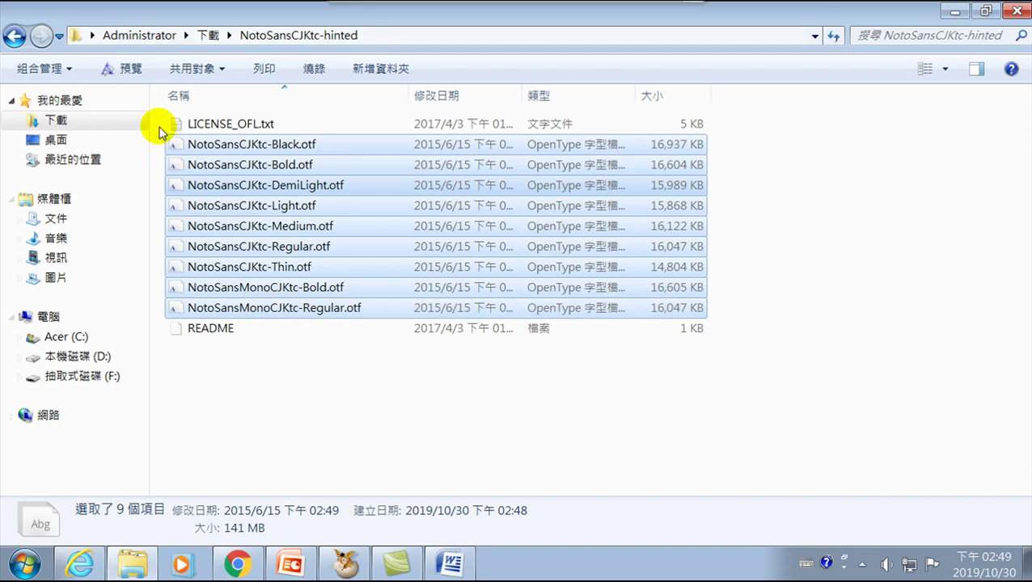
- In File Explorer, go to the 下載 folder and open the extracted NotoSansCJKtc-hinted folder
{"action": "left_click", "coordinate": [14, 37]}
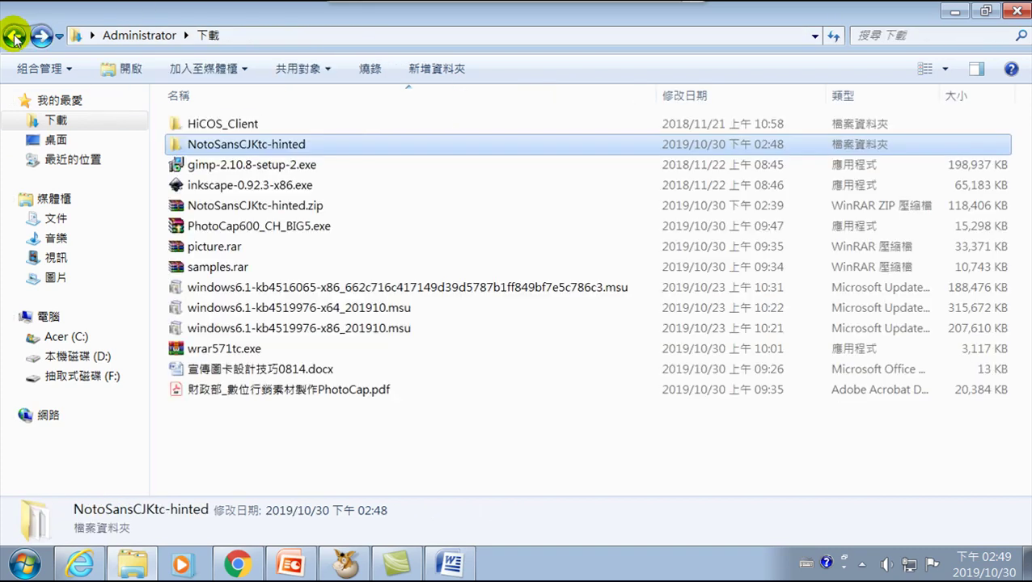
{"action": "left_click", "coordinate": [14, 37]}
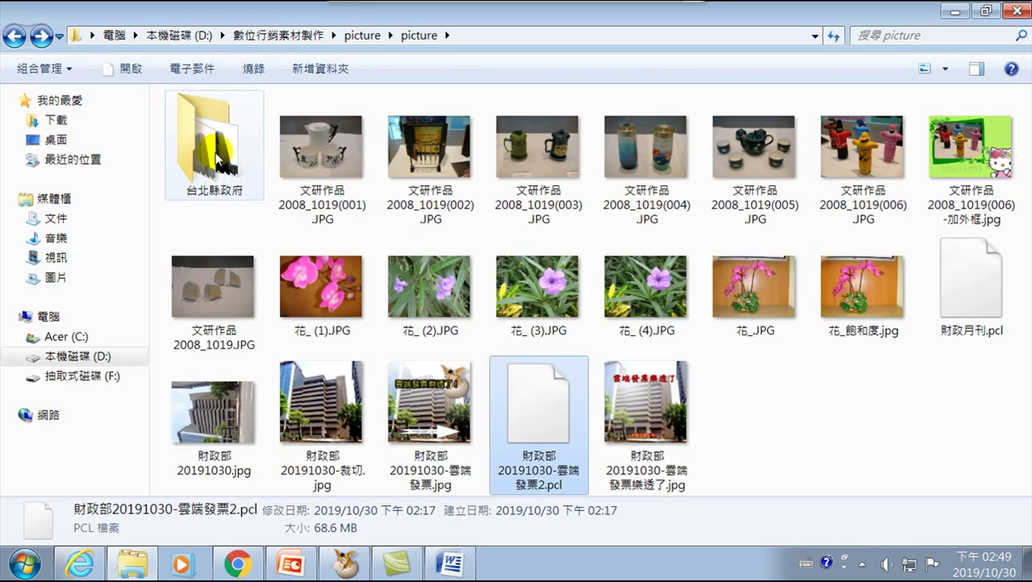
{"action": "left_click", "coordinate": [58, 122]}
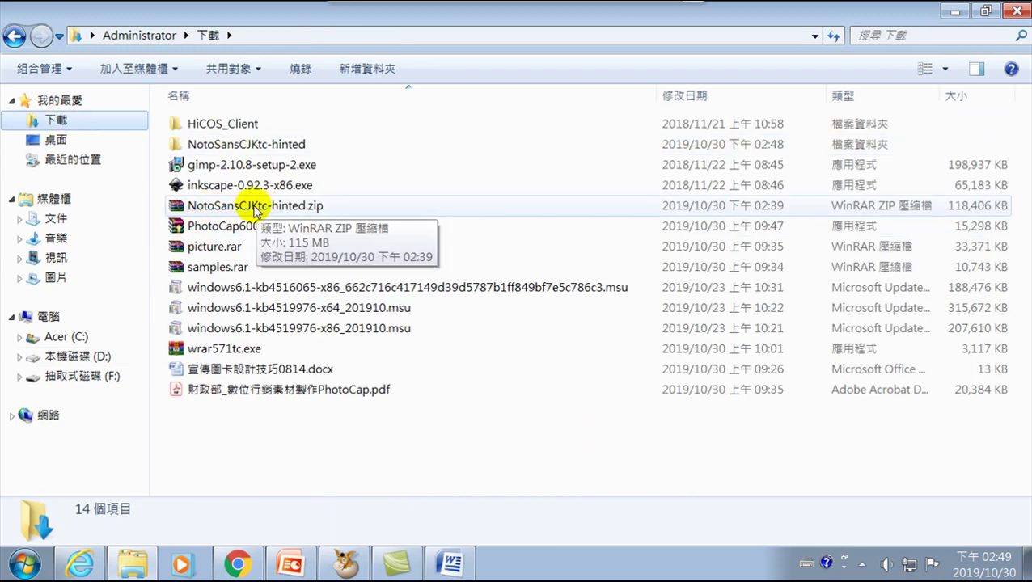
{"action": "right_click", "coordinate": [256, 209]}
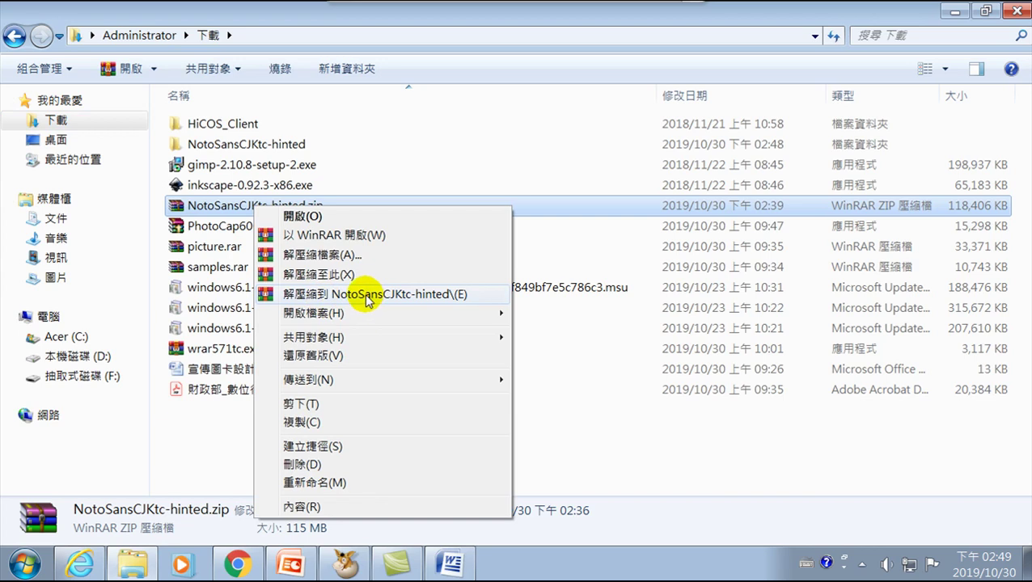
{"action": "left_click", "coordinate": [240, 144]}
{"action": "double_click", "coordinate": [239, 144]}
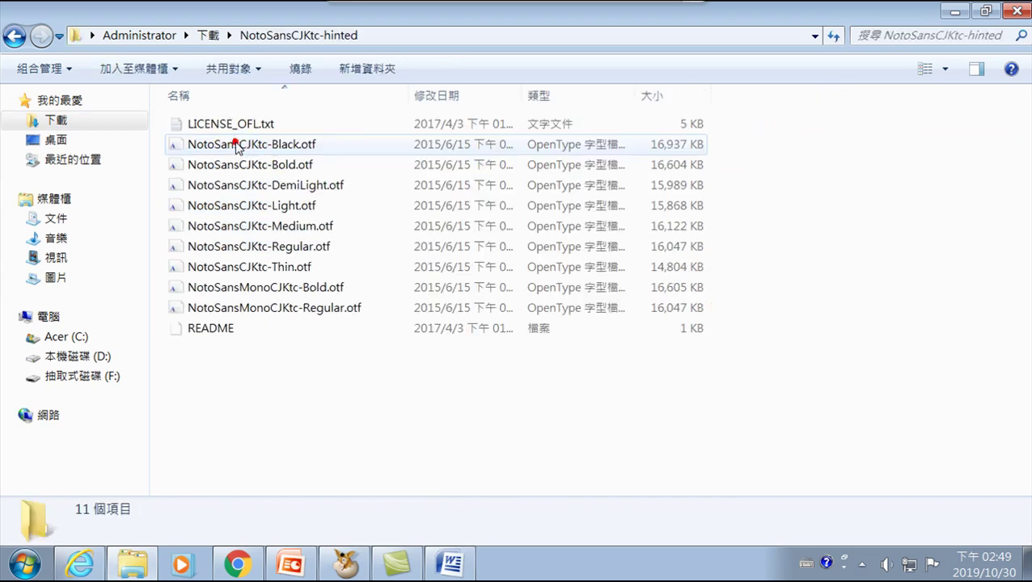
- Select the .otf files from NotoSansCJKtc-Black to NotoSansMonoCJKtc-Regular and view their available actions, including 安裝 (install)
{"action": "left_click", "coordinate": [212, 145]}
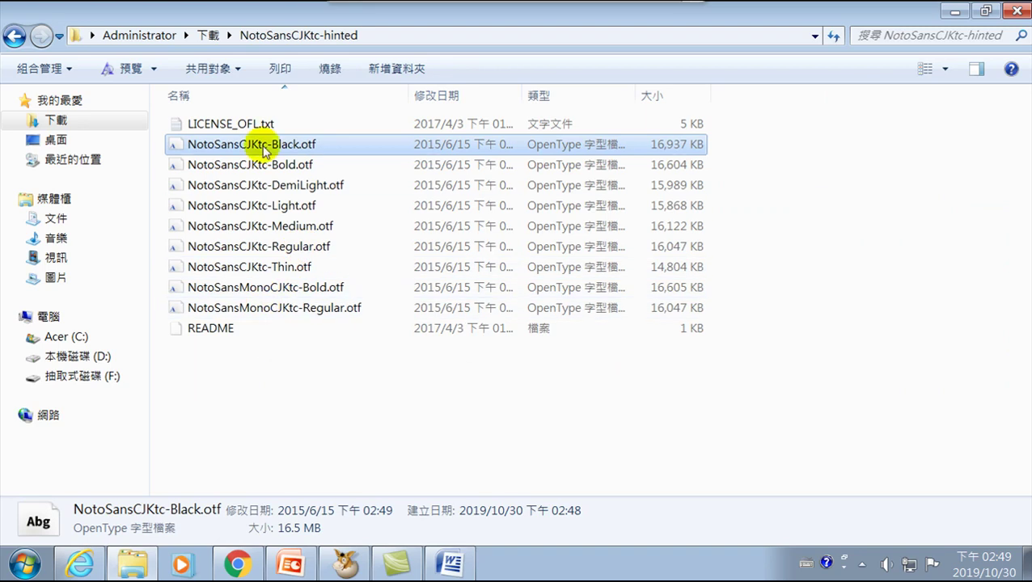
{"action": "left_click", "coordinate": [260, 312], "text": "shift"}
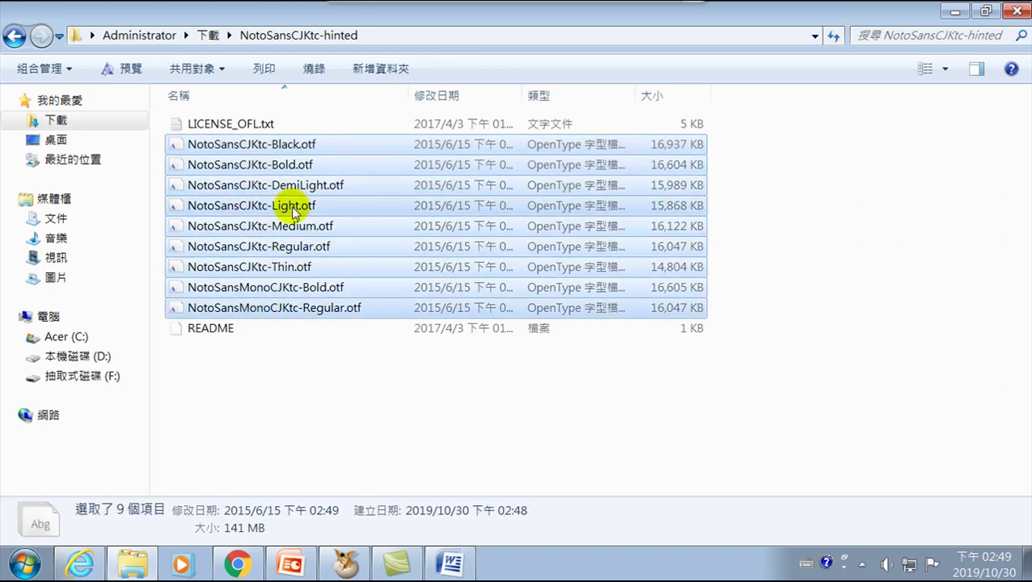
{"action": "right_click", "coordinate": [278, 144]}
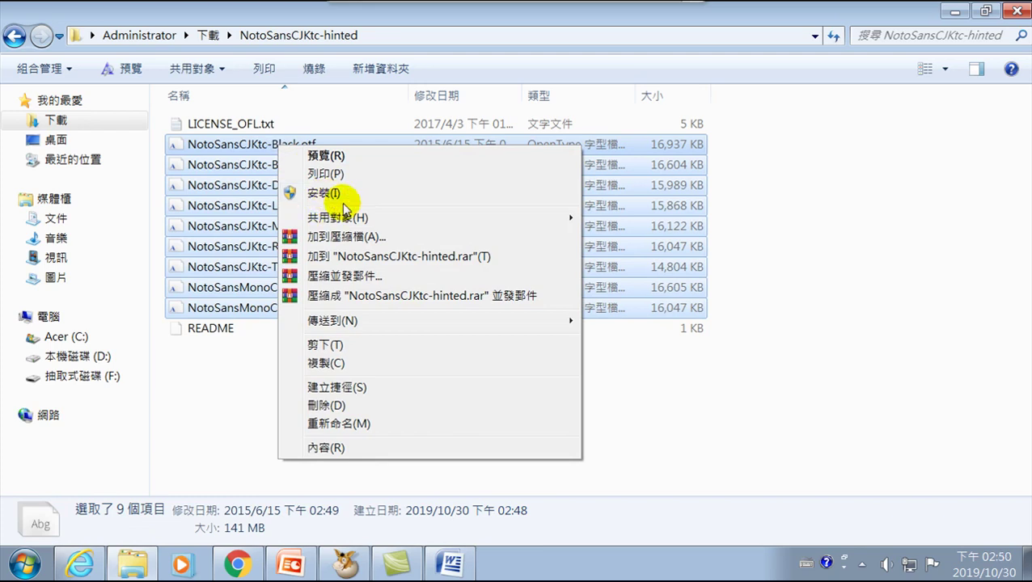
{"action": "left_click", "coordinate": [857, 277]}
- Switch to PhotoCap, close it and start it again
{"action": "left_click", "coordinate": [345, 563]}
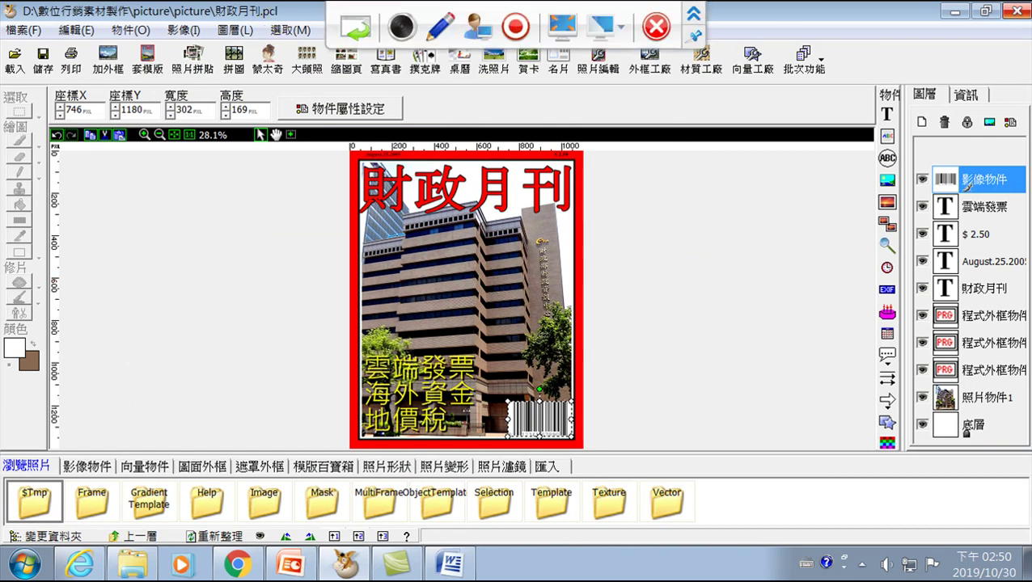
{"action": "left_click", "coordinate": [1016, 11]}
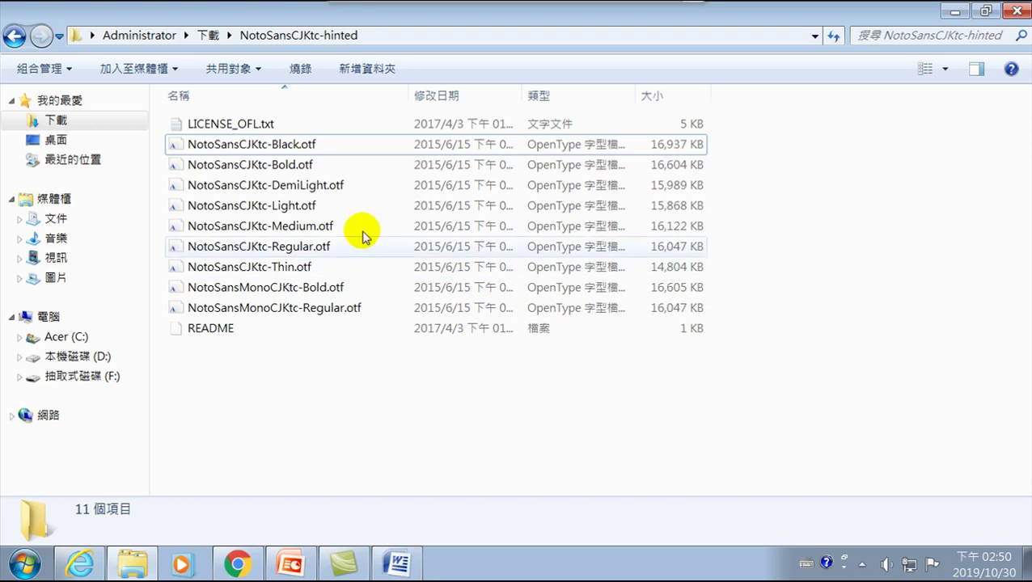
{"action": "left_click", "coordinate": [24, 559]}
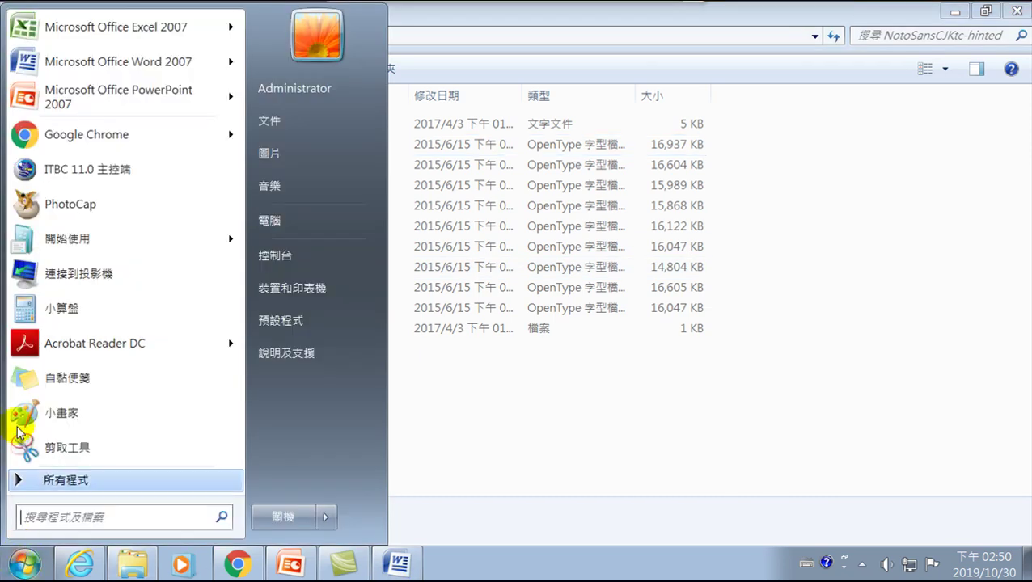
{"action": "left_click", "coordinate": [81, 206]}
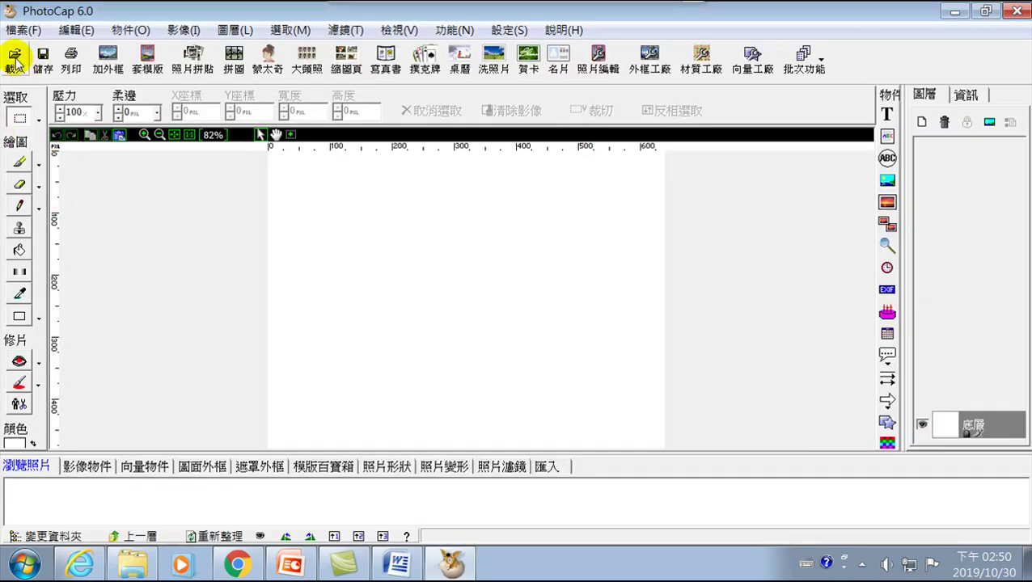
- Open the image loading dialog and preview the images and PCL projects in the picture folder under 數位行銷素材製作
{"action": "left_click", "coordinate": [14, 59]}
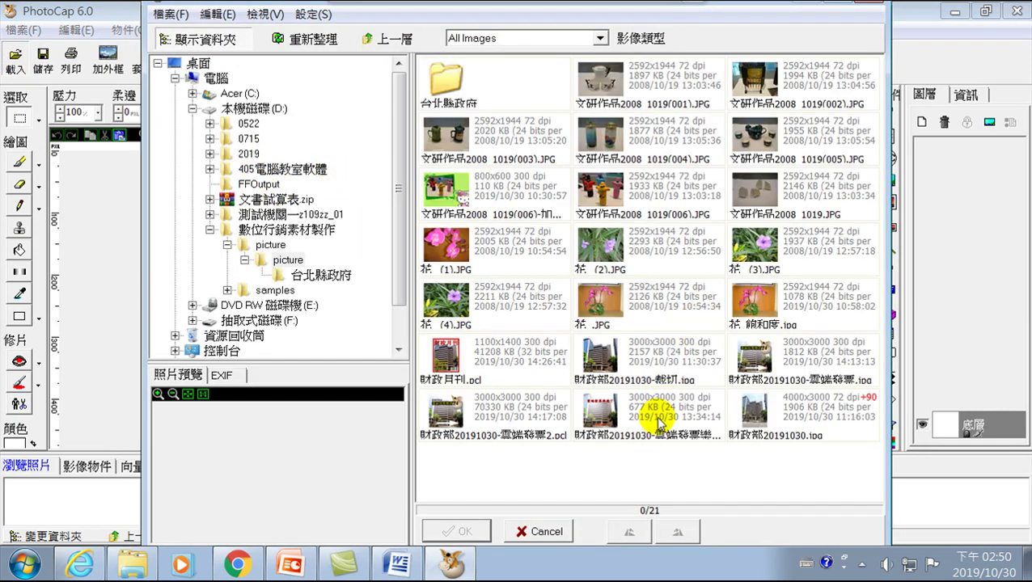
{"action": "left_click", "coordinate": [659, 416]}
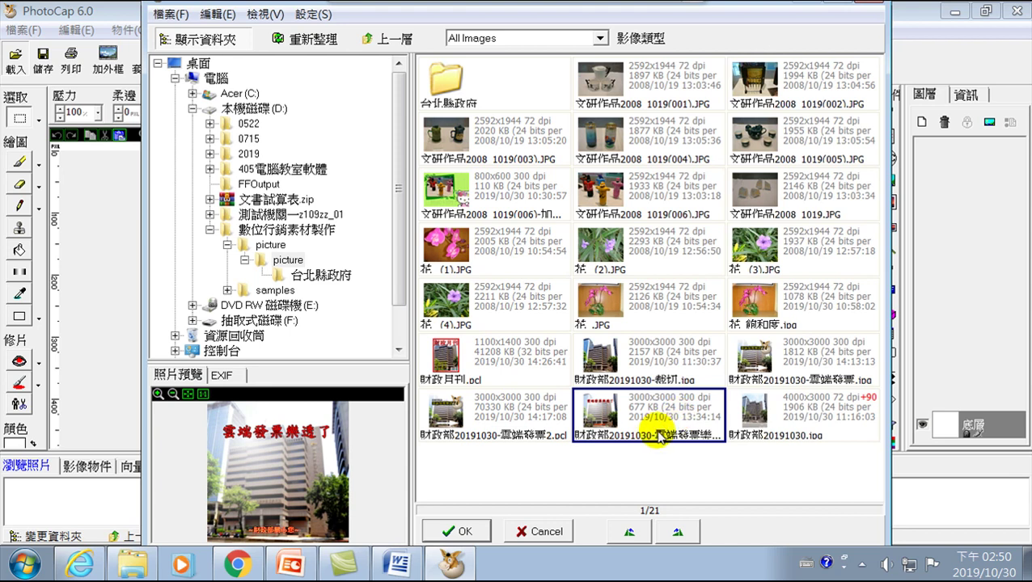
{"action": "left_click", "coordinate": [525, 415]}
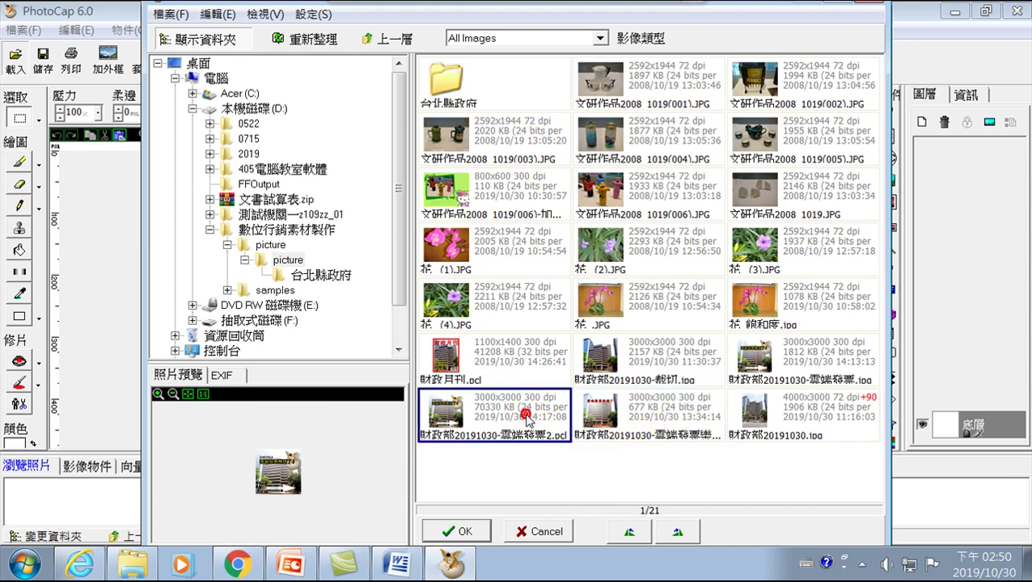
{"action": "left_click", "coordinate": [651, 403]}
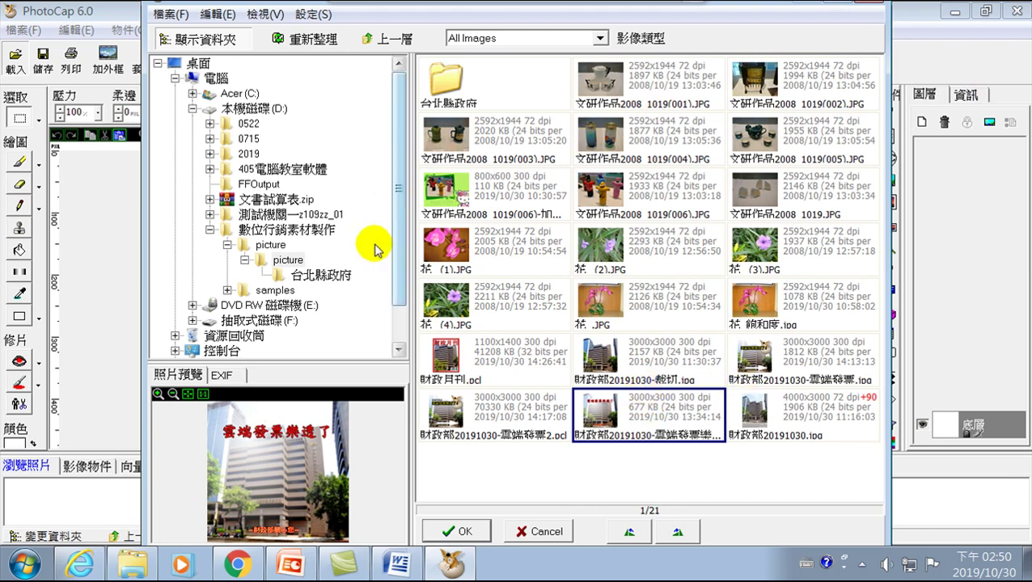
{"action": "left_click", "coordinate": [291, 260]}
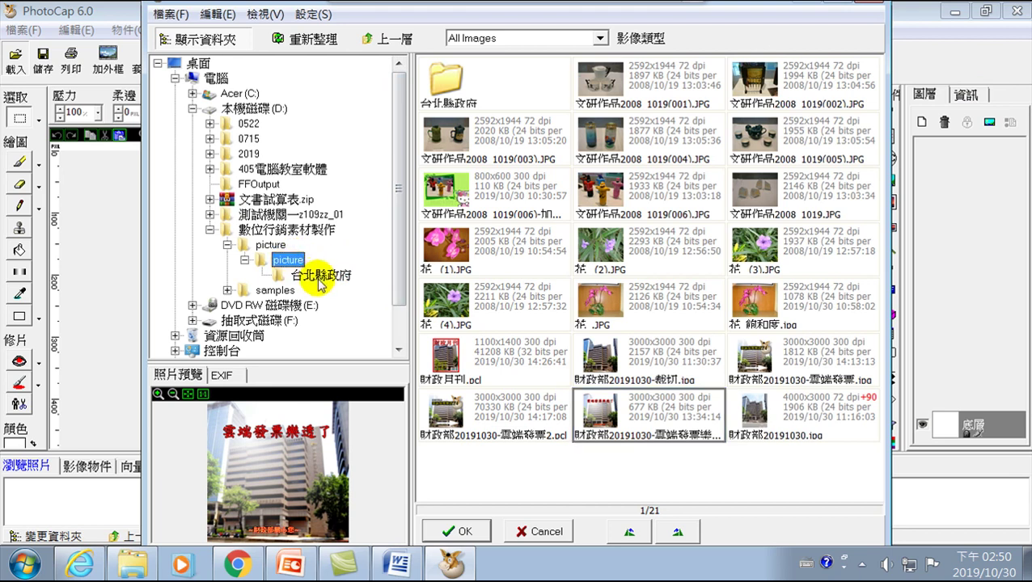
{"action": "left_click", "coordinate": [501, 300]}
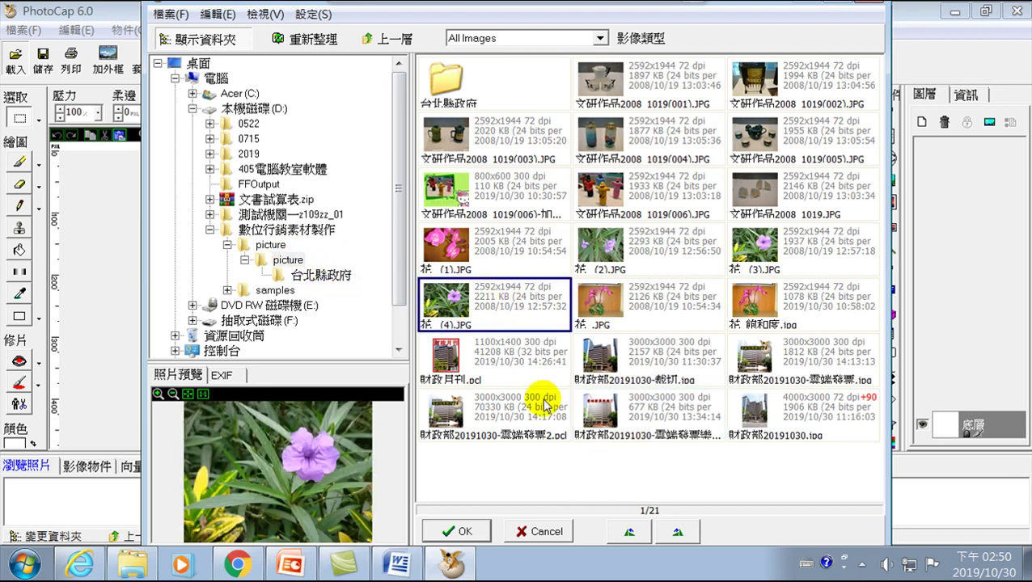
{"action": "left_click", "coordinate": [538, 414]}
{"action": "left_click", "coordinate": [598, 410]}
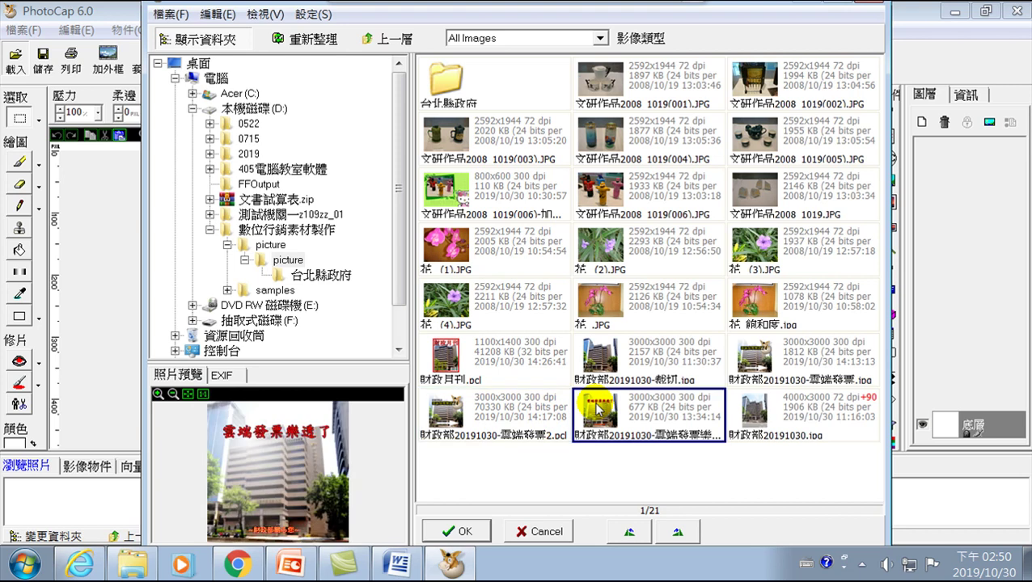
{"action": "key", "text": "Right"}
{"action": "key", "text": "Up"}
{"action": "key", "text": "Up"}
{"action": "key", "text": "Up"}
{"action": "key", "text": "Up"}
{"action": "key", "text": "Up"}
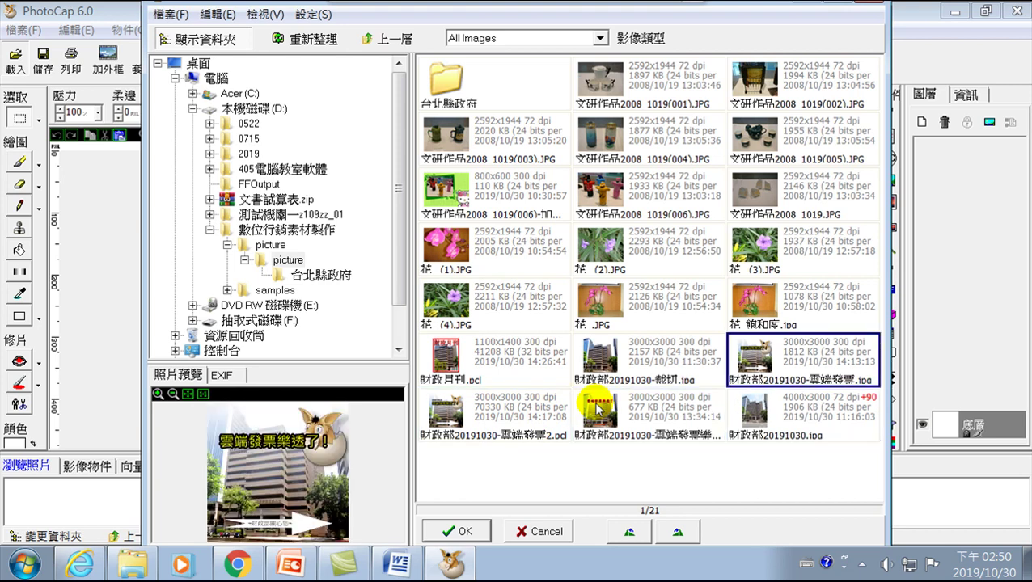
{"action": "key", "text": "Up"}
{"action": "key", "text": "Left"}
{"action": "key", "text": "Left"}
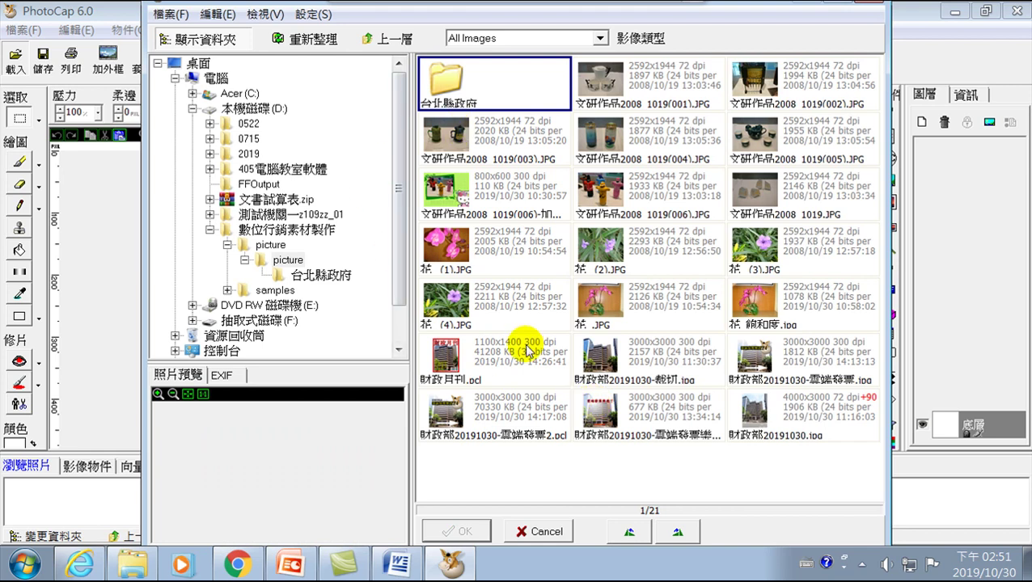
- Load the project file 財政月刊.pcl from the picture folder
{"action": "left_click", "coordinate": [497, 361]}
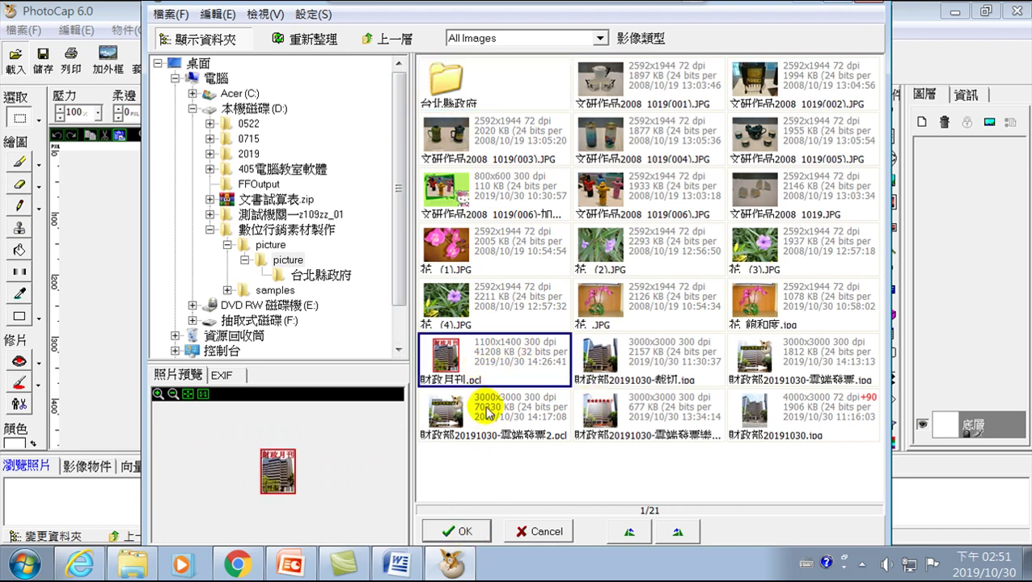
{"action": "left_click", "coordinate": [457, 531]}
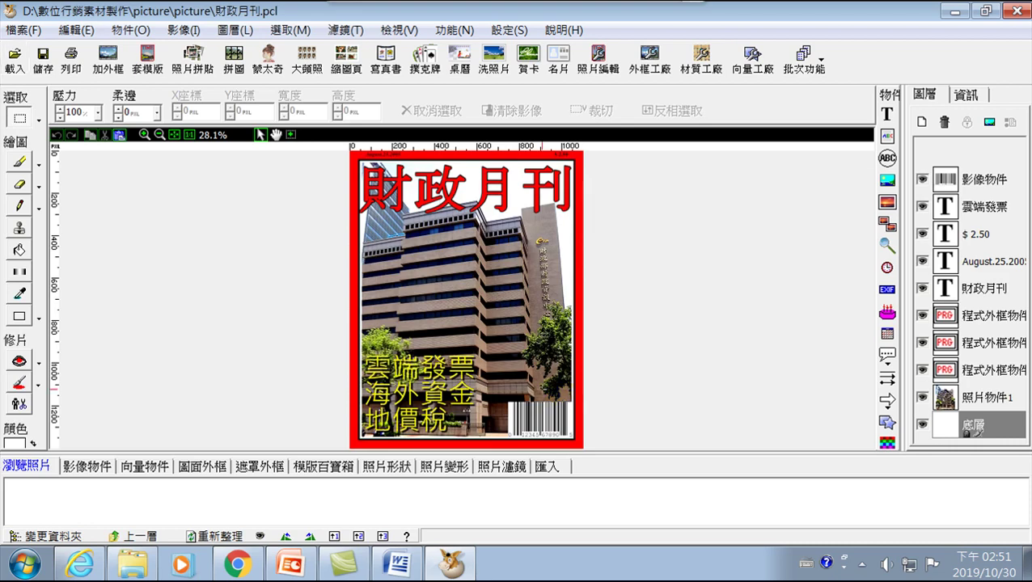
- Select the 財政月刊 title text layer and look through the available fonts for Noto Sans CJK TC, keeping the current font
{"action": "left_click", "coordinate": [984, 289]}
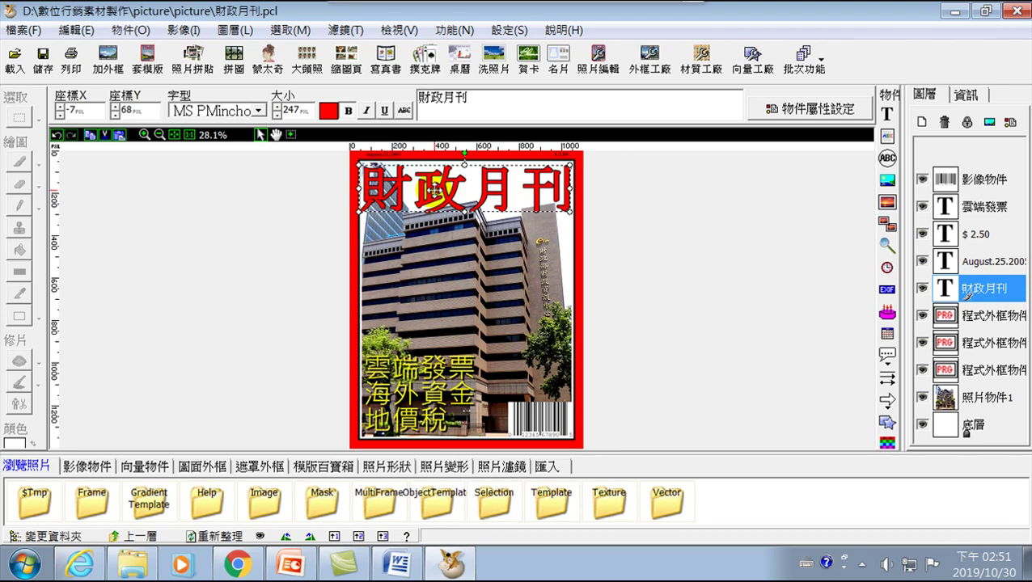
{"action": "left_click", "coordinate": [253, 114]}
{"action": "scroll", "coordinate": [225, 258], "scroll_direction": "down", "scroll_amount": 1}
{"action": "scroll", "coordinate": [225, 259], "scroll_direction": "up", "scroll_amount": 12}
{"action": "scroll", "coordinate": [217, 212], "scroll_direction": "down", "scroll_amount": 3}
{"action": "scroll", "coordinate": [218, 224], "scroll_direction": "down", "scroll_amount": 7}
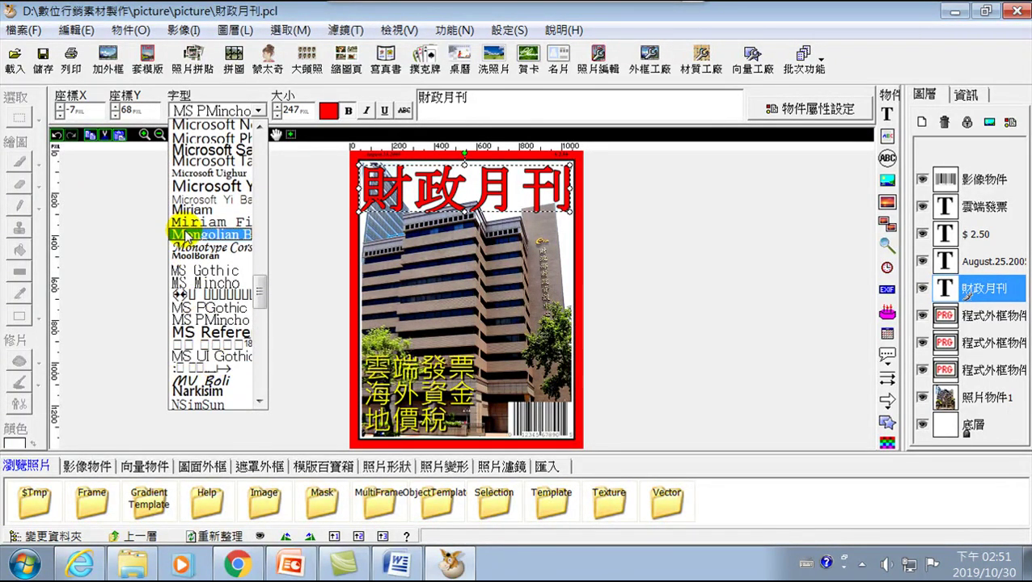
{"action": "scroll", "coordinate": [194, 236], "scroll_direction": "up", "scroll_amount": 7}
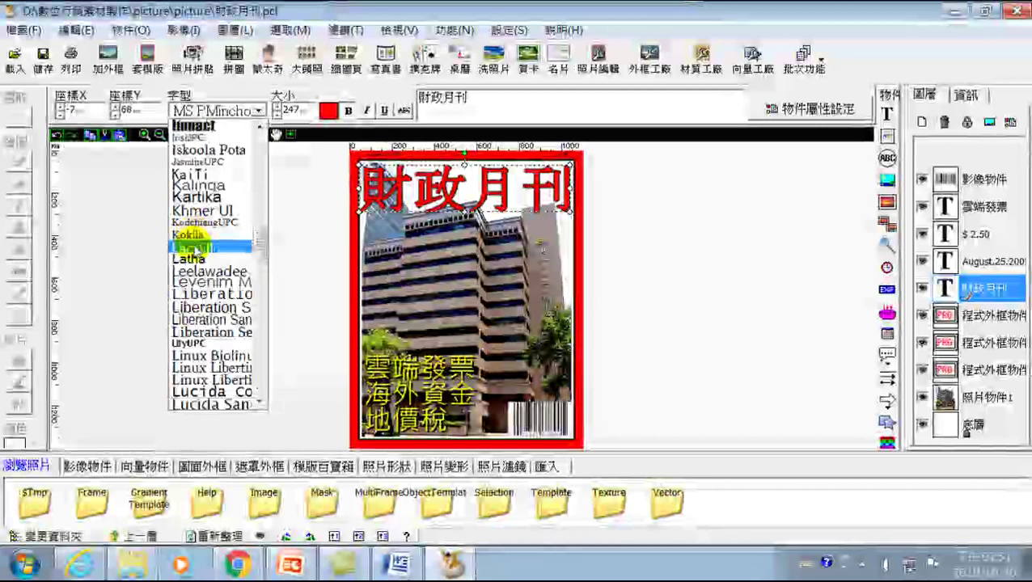
{"action": "scroll", "coordinate": [194, 245], "scroll_direction": "up", "scroll_amount": 6}
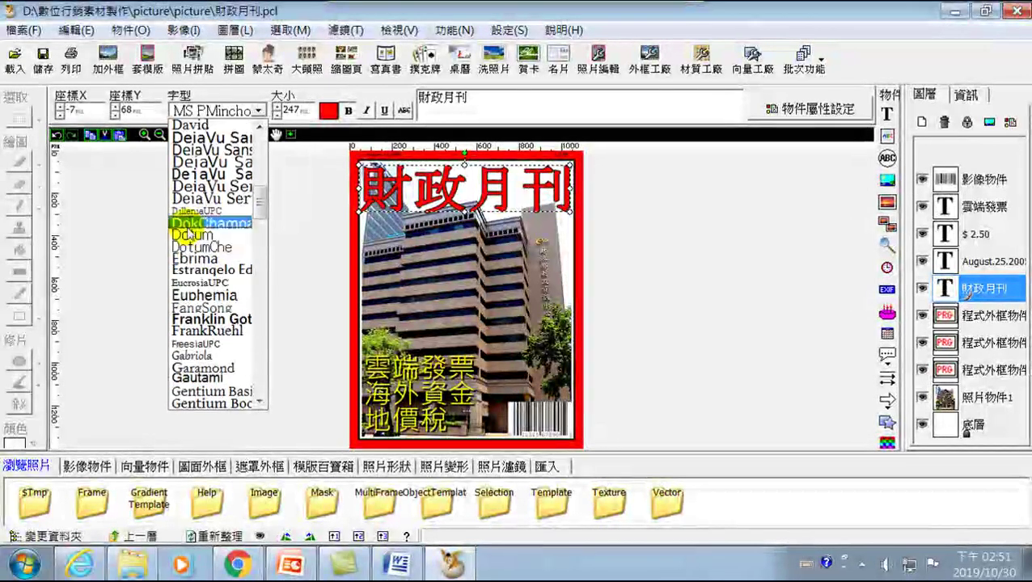
{"action": "scroll", "coordinate": [203, 225], "scroll_direction": "up", "scroll_amount": 5}
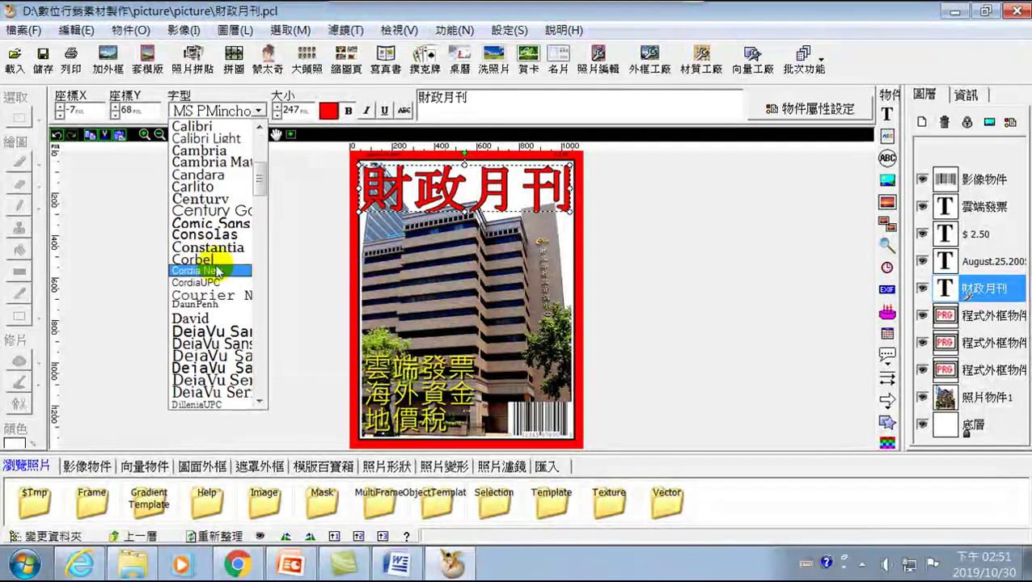
{"action": "scroll", "coordinate": [216, 338], "scroll_direction": "down", "scroll_amount": 10}
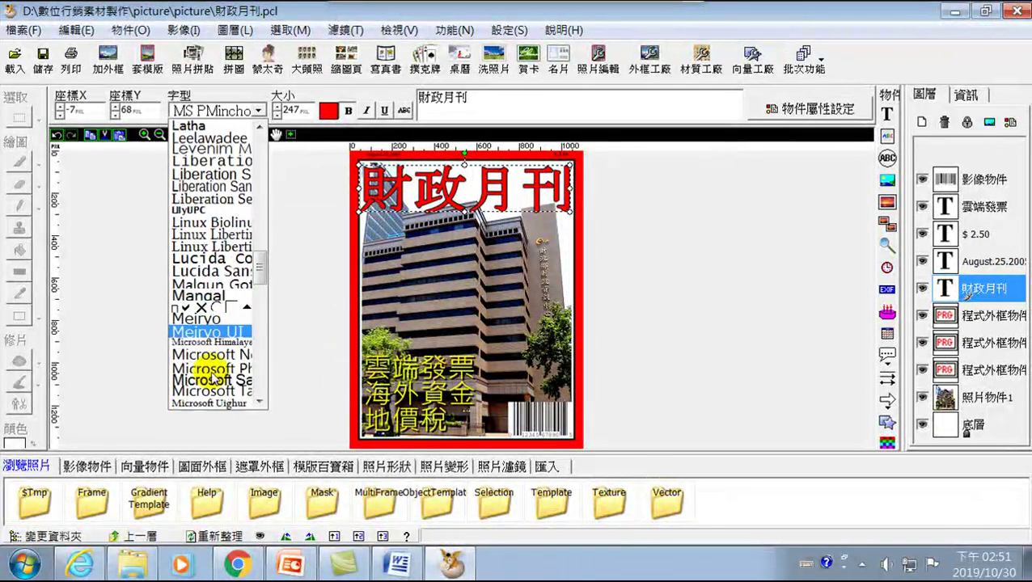
{"action": "left_click", "coordinate": [134, 345]}
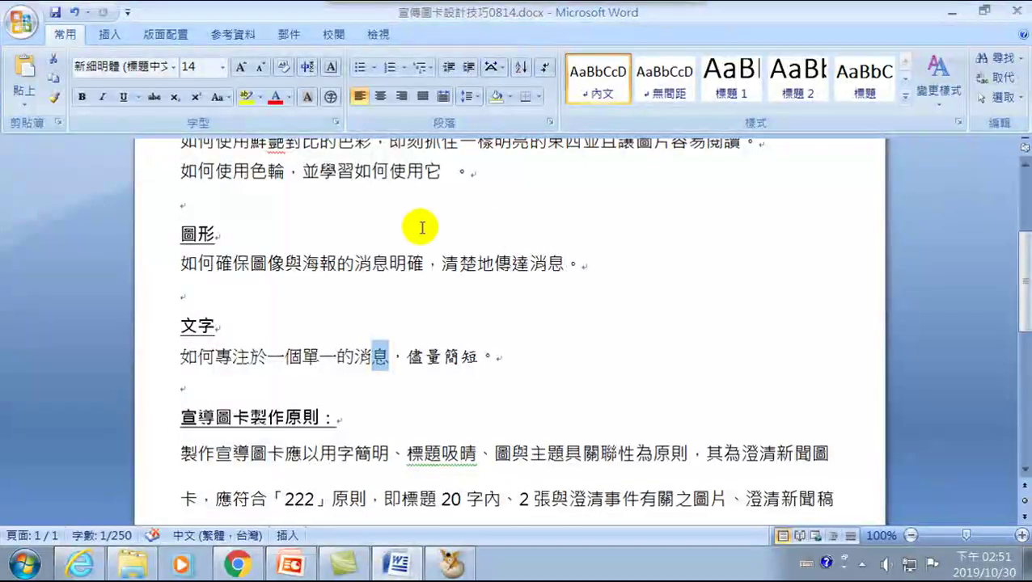
- Switch to Word, close 宣傳圖卡設計技巧0814.docx without saving the changes, and start Word again
{"action": "left_click", "coordinate": [420, 231]}
{"action": "left_click", "coordinate": [1021, 12]}
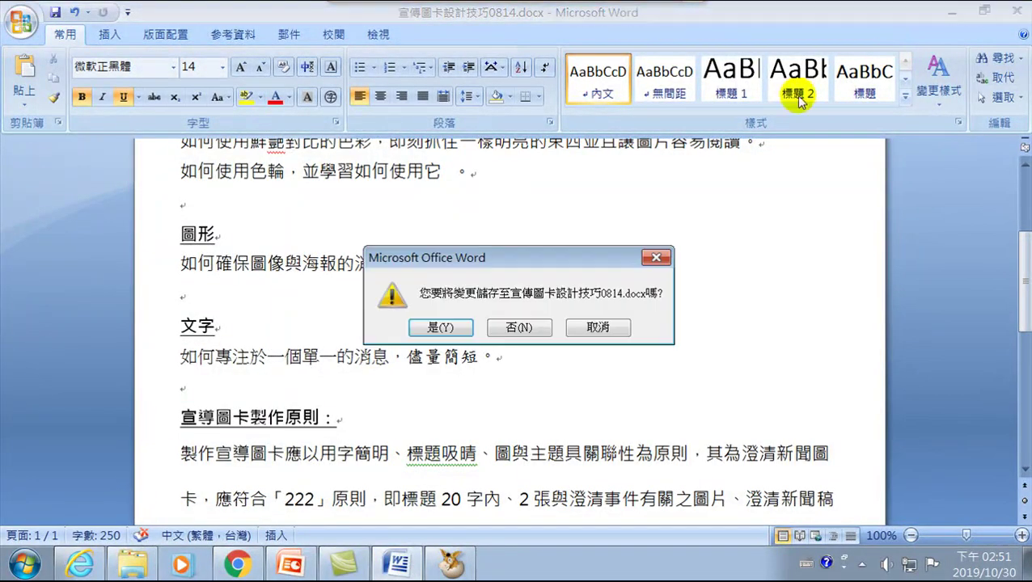
{"action": "left_click", "coordinate": [528, 329]}
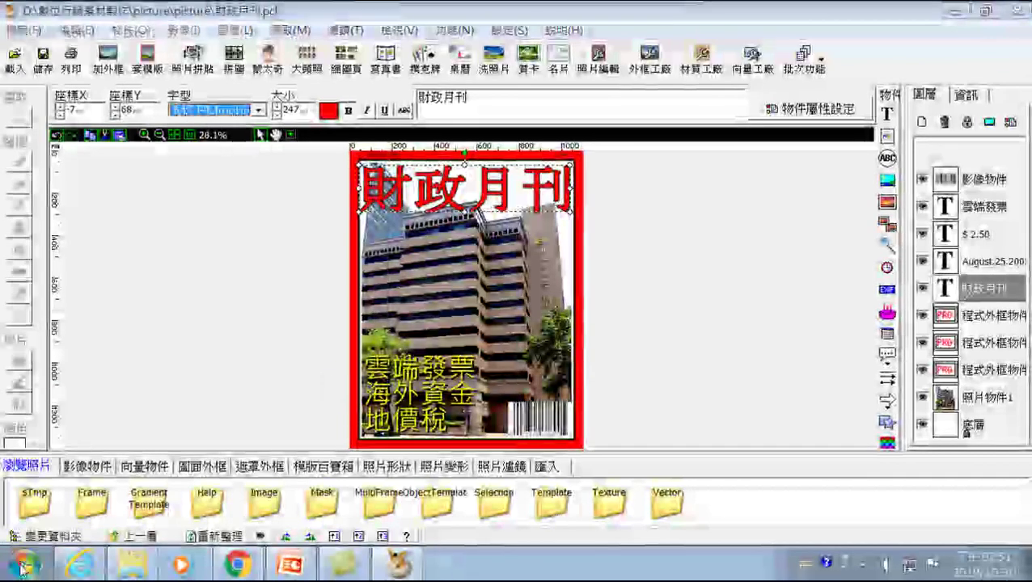
{"action": "left_click", "coordinate": [24, 564]}
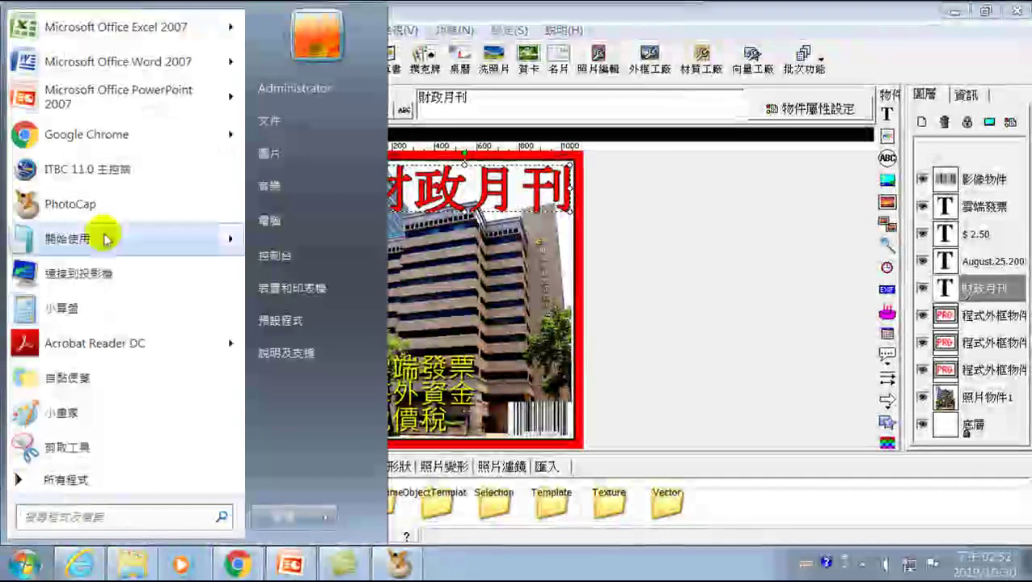
{"action": "left_click", "coordinate": [121, 63]}
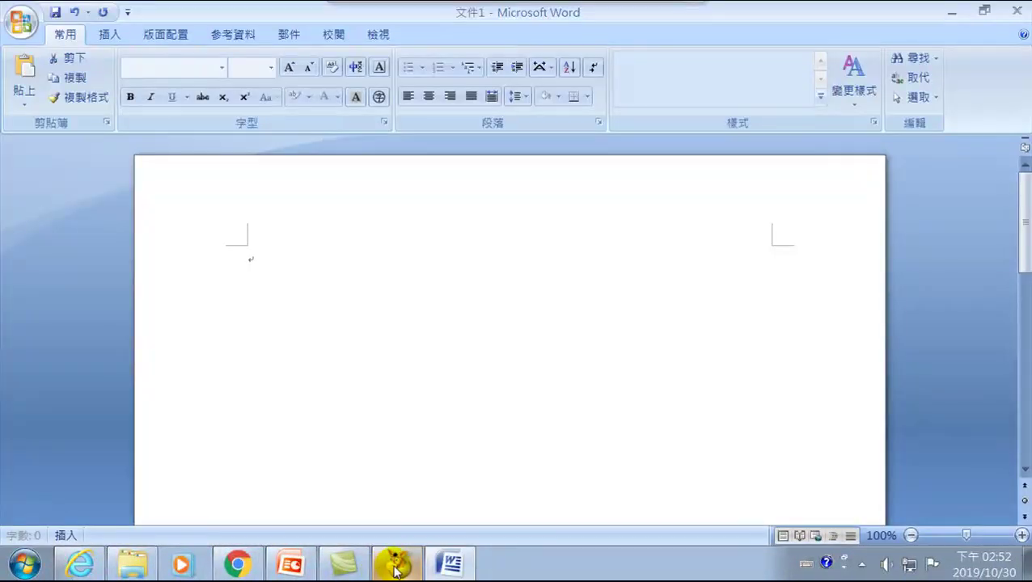
- Switch to PhotoCap and check the title text's font list again for the Noto Sans fonts
{"action": "left_click", "coordinate": [396, 566]}
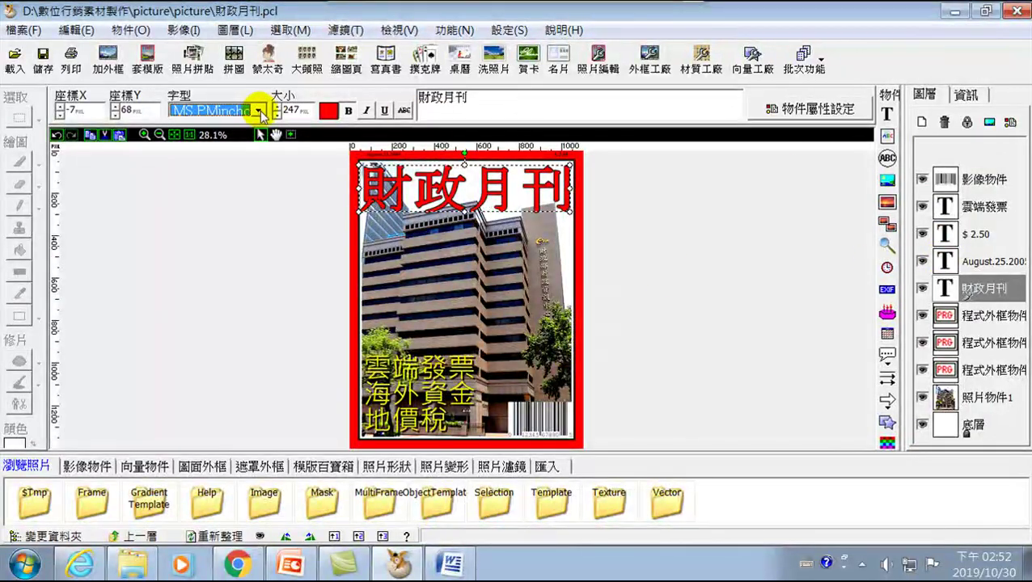
{"action": "left_click", "coordinate": [258, 110]}
{"action": "scroll", "coordinate": [202, 214], "scroll_direction": "up", "scroll_amount": 8}
{"action": "scroll", "coordinate": [202, 215], "scroll_direction": "up", "scroll_amount": 2}
- Return to Word and open 宣傳圖卡設計技巧0814.docx from the 下載 (downloads) folder
{"action": "left_click", "coordinate": [449, 563]}
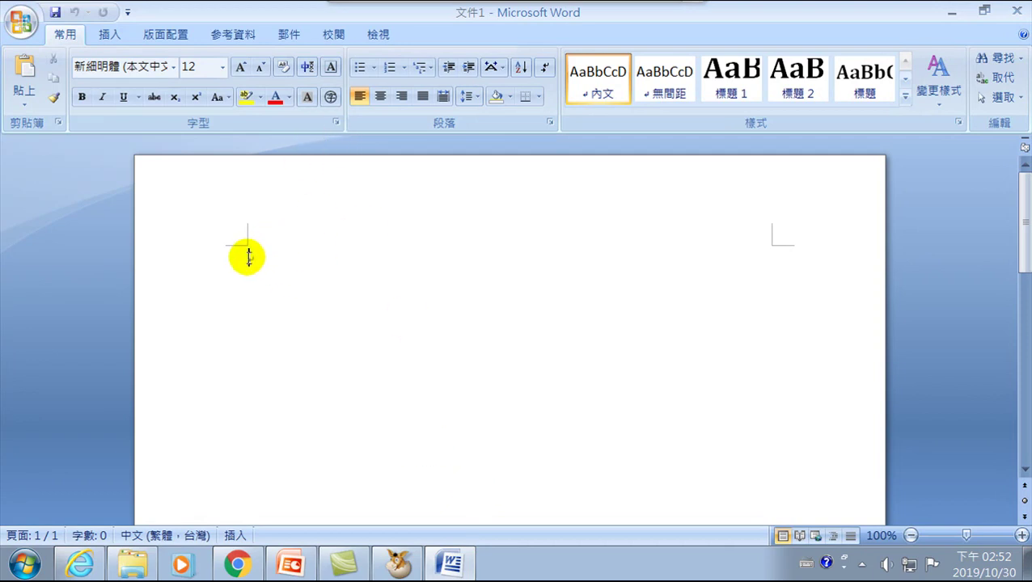
{"action": "left_click", "coordinate": [133, 564]}
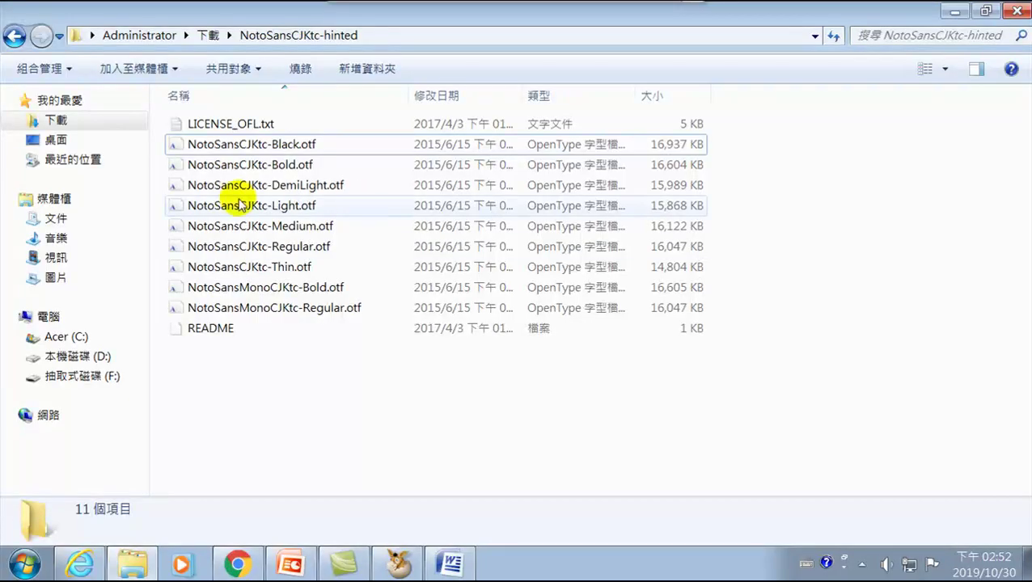
{"action": "left_click", "coordinate": [73, 121]}
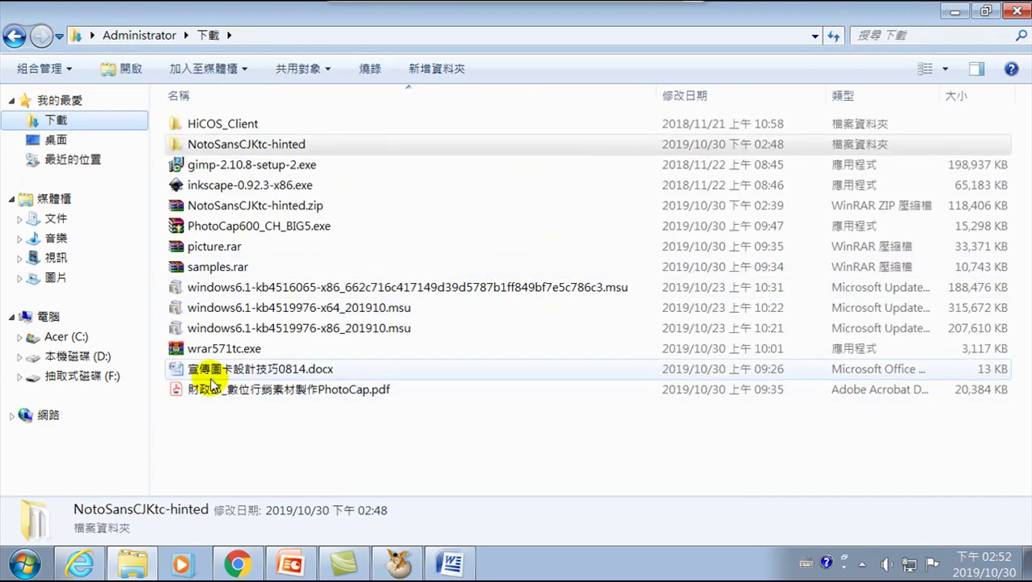
{"action": "double_click", "coordinate": [209, 370]}
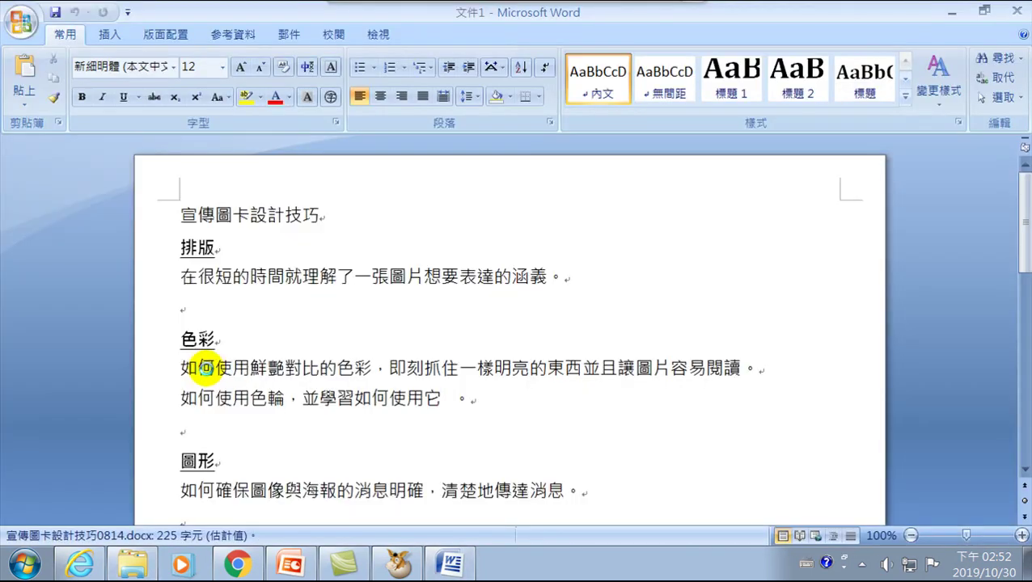
- Set the font of the document's first three text lines to Noto Sans CJK TC Black
{"action": "left_click_drag", "start_coordinate": [143, 214], "coordinate": [173, 283]}
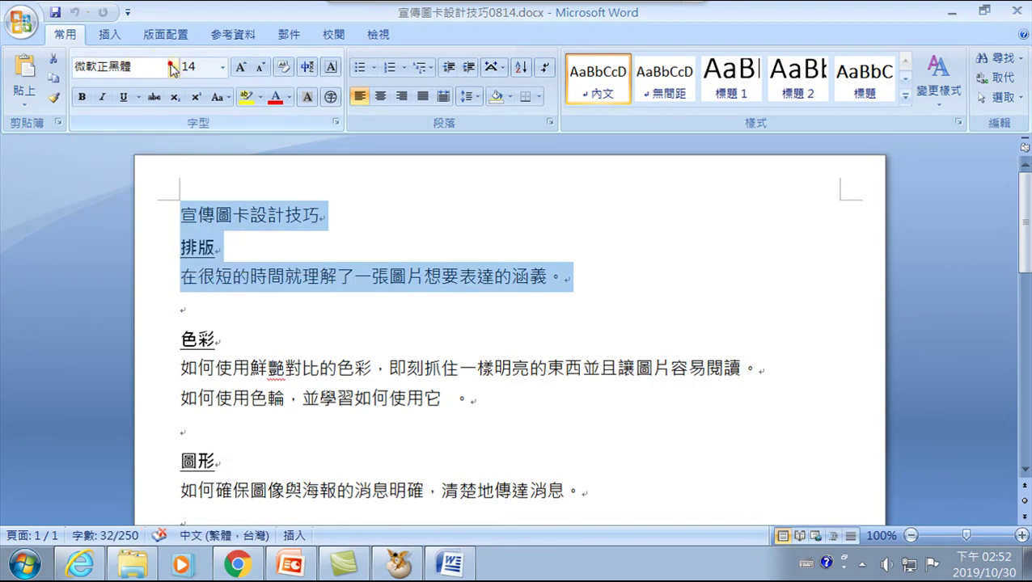
{"action": "left_click", "coordinate": [172, 67]}
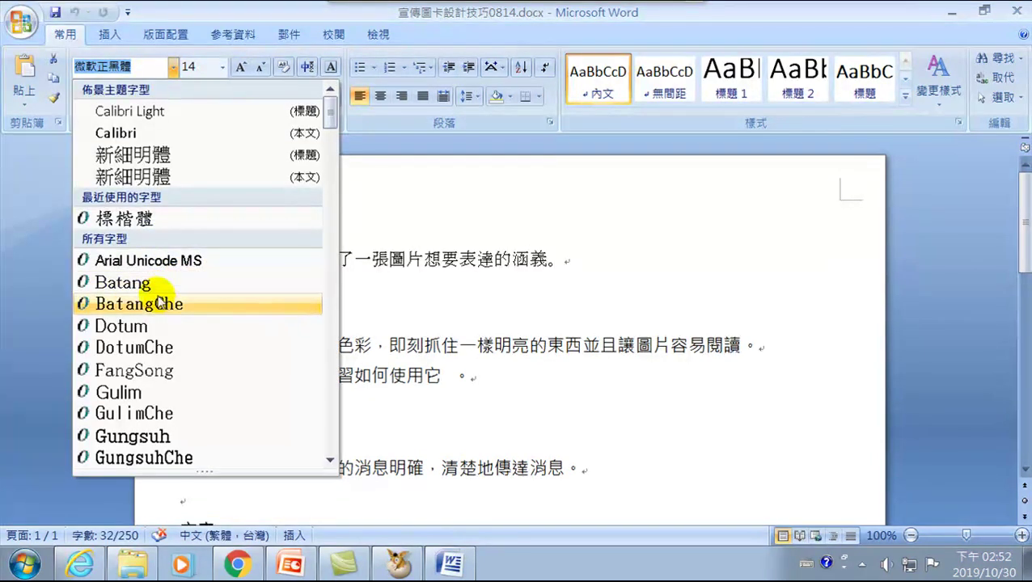
{"action": "scroll", "coordinate": [172, 340], "scroll_direction": "down", "scroll_amount": 2}
{"action": "scroll", "coordinate": [172, 339], "scroll_direction": "down", "scroll_amount": 4}
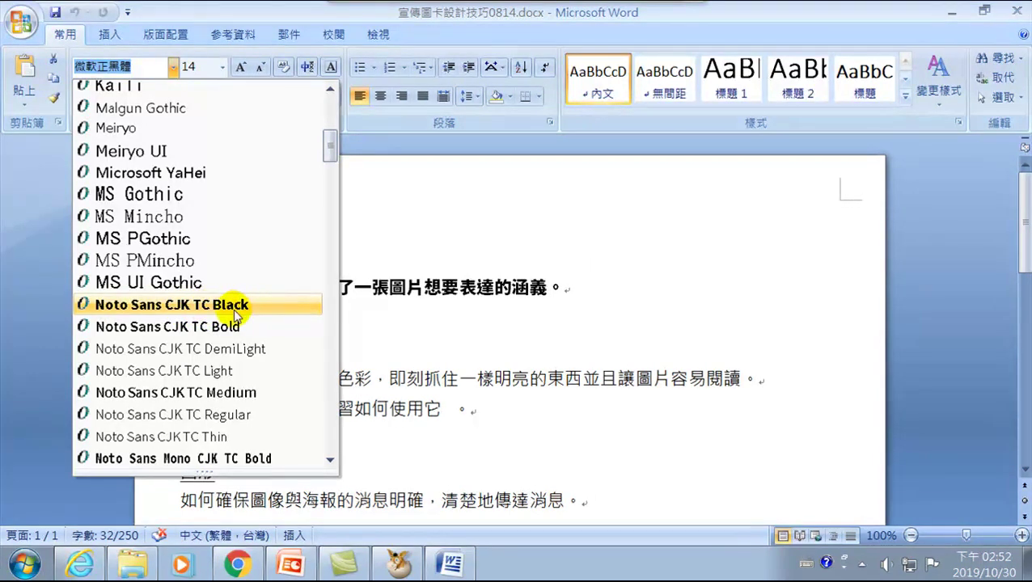
{"action": "left_click", "coordinate": [204, 307]}
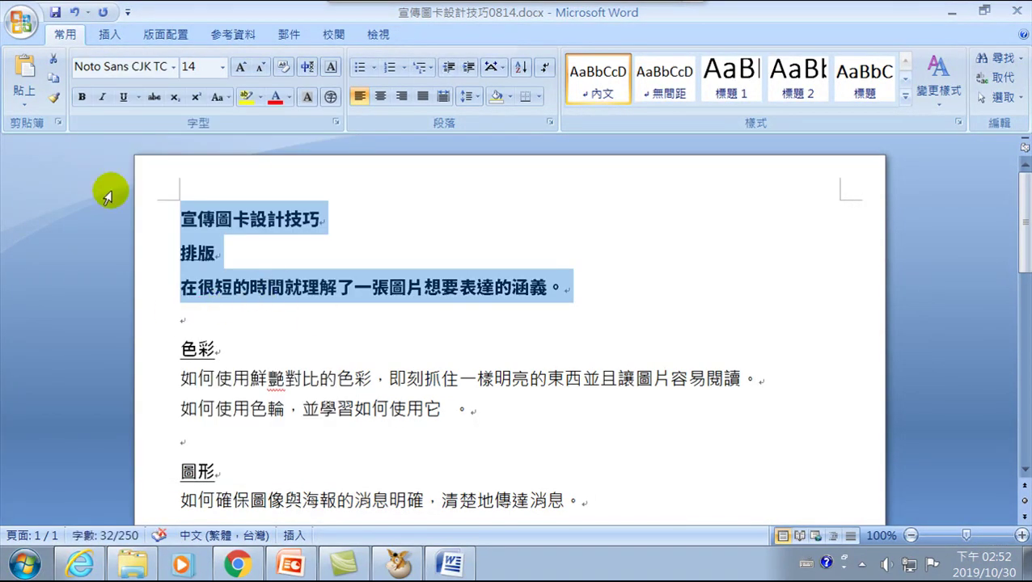
- Change the font of the first three lines to Noto Sans Mono CJK TC Bold and deselect them
{"action": "left_click", "coordinate": [173, 68]}
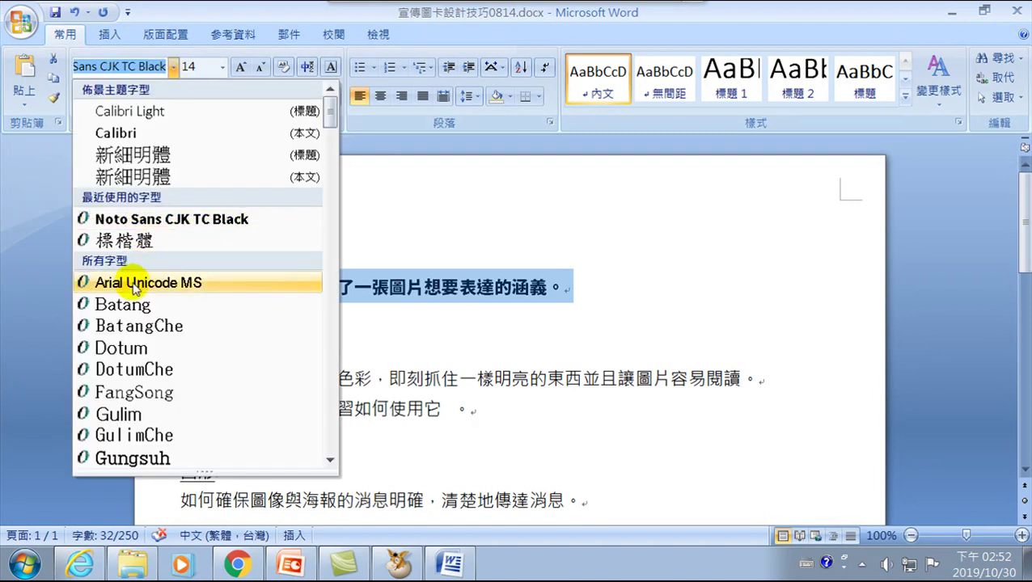
{"action": "scroll", "coordinate": [133, 363], "scroll_direction": "down", "scroll_amount": 5}
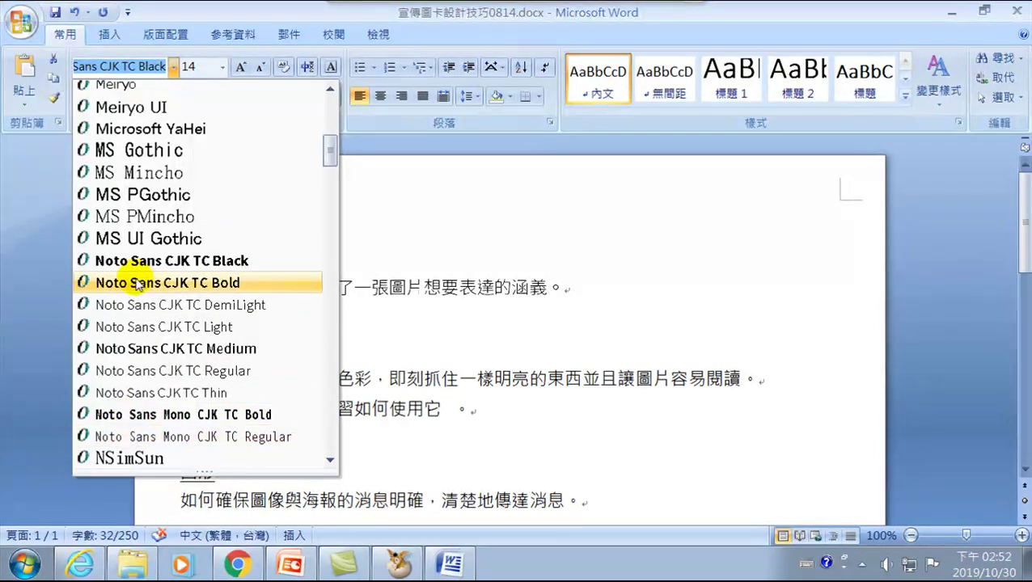
{"action": "left_click", "coordinate": [240, 422]}
{"action": "left_click", "coordinate": [353, 324]}
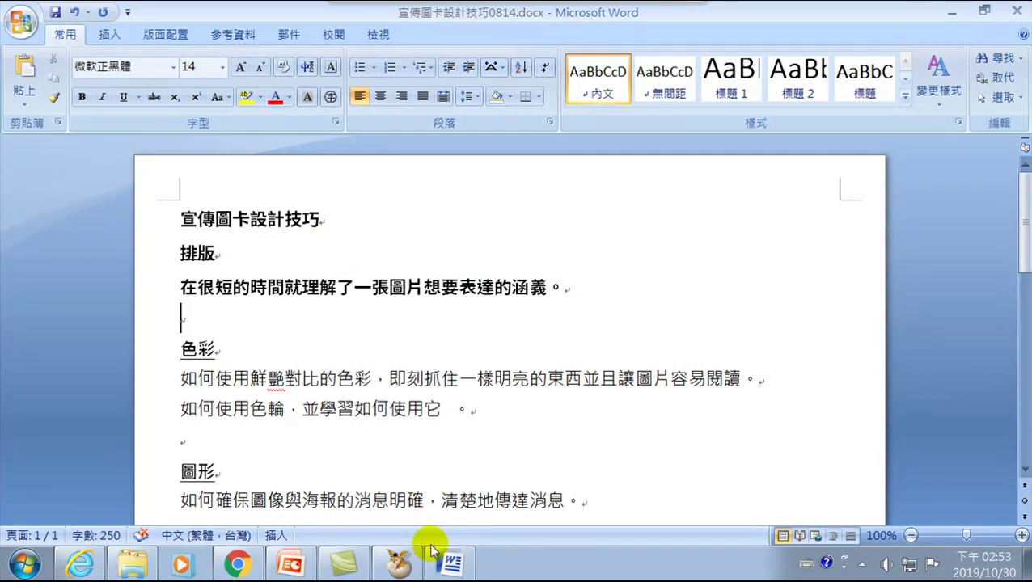
- Switch to PhotoCap, search the 財政月刊 title's whole font list for the Noto Sans fonts, and deselect the title without changing it
{"action": "left_click", "coordinate": [401, 563]}
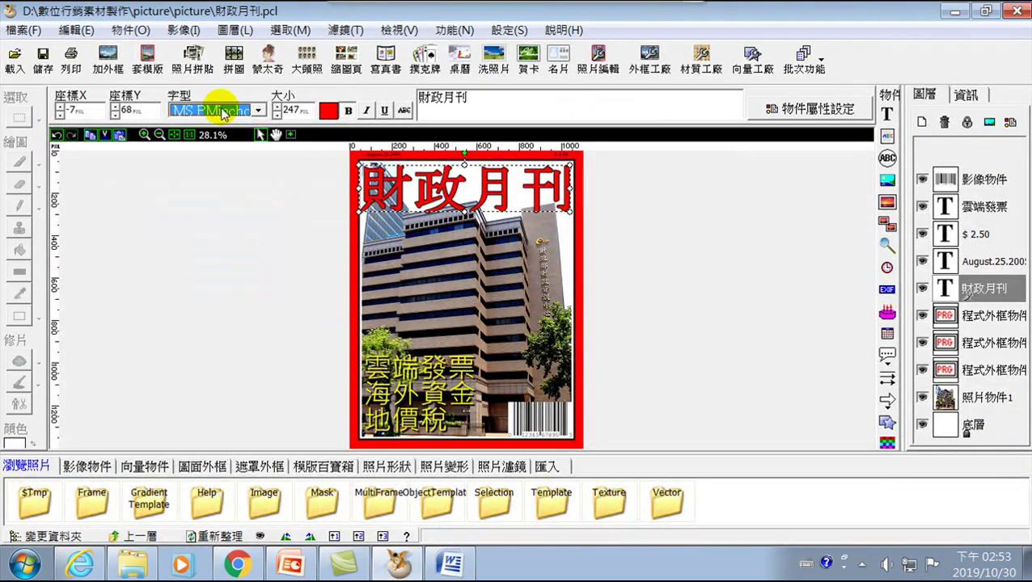
{"action": "left_click", "coordinate": [259, 110]}
{"action": "scroll", "coordinate": [206, 267], "scroll_direction": "down", "scroll_amount": 3}
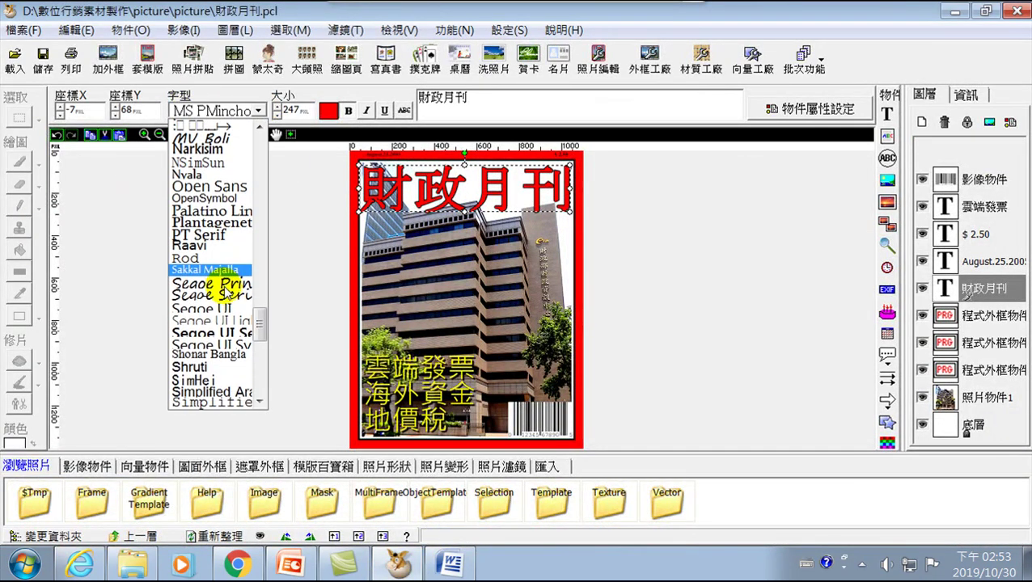
{"action": "scroll", "coordinate": [211, 311], "scroll_direction": "down", "scroll_amount": 6}
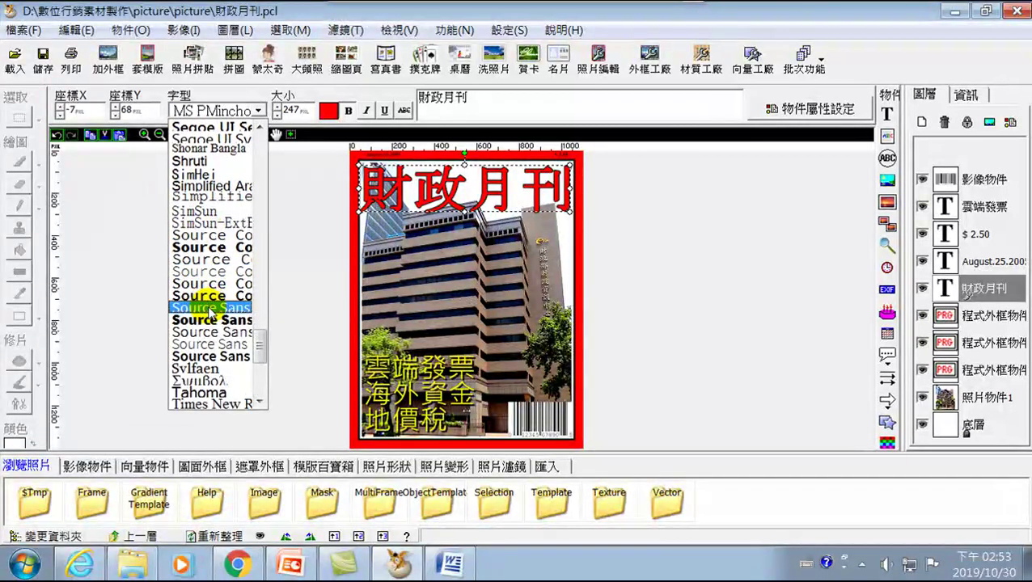
{"action": "scroll", "coordinate": [209, 318], "scroll_direction": "down", "scroll_amount": 3}
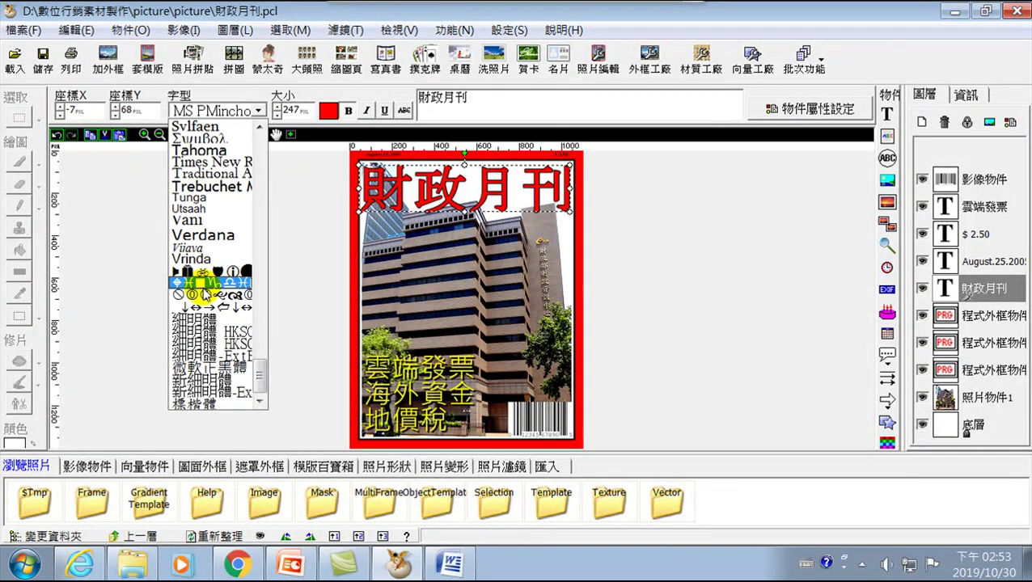
{"action": "scroll", "coordinate": [205, 296], "scroll_direction": "up", "scroll_amount": 8}
{"action": "scroll", "coordinate": [205, 295], "scroll_direction": "up", "scroll_amount": 4}
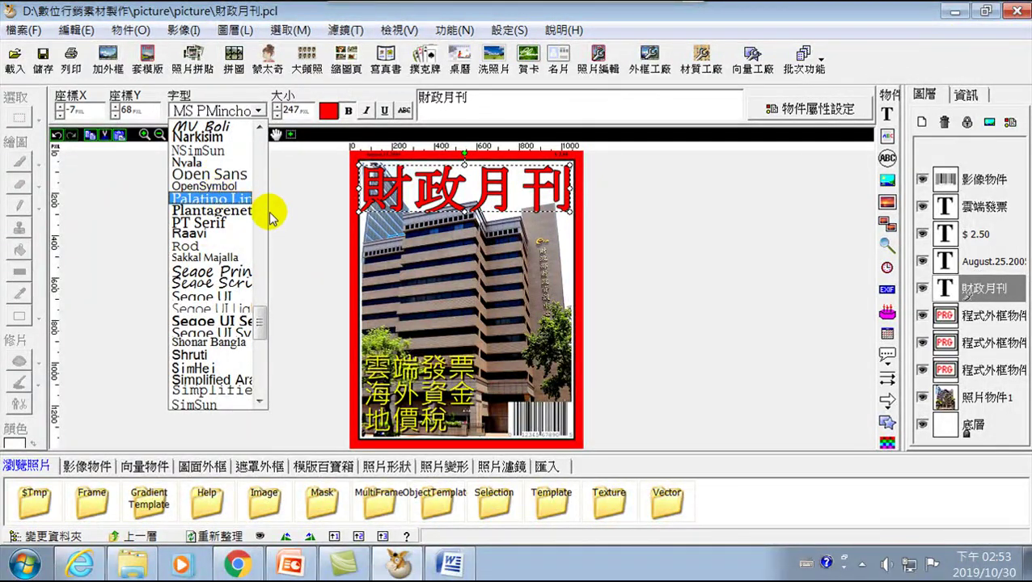
{"action": "left_click", "coordinate": [307, 228]}
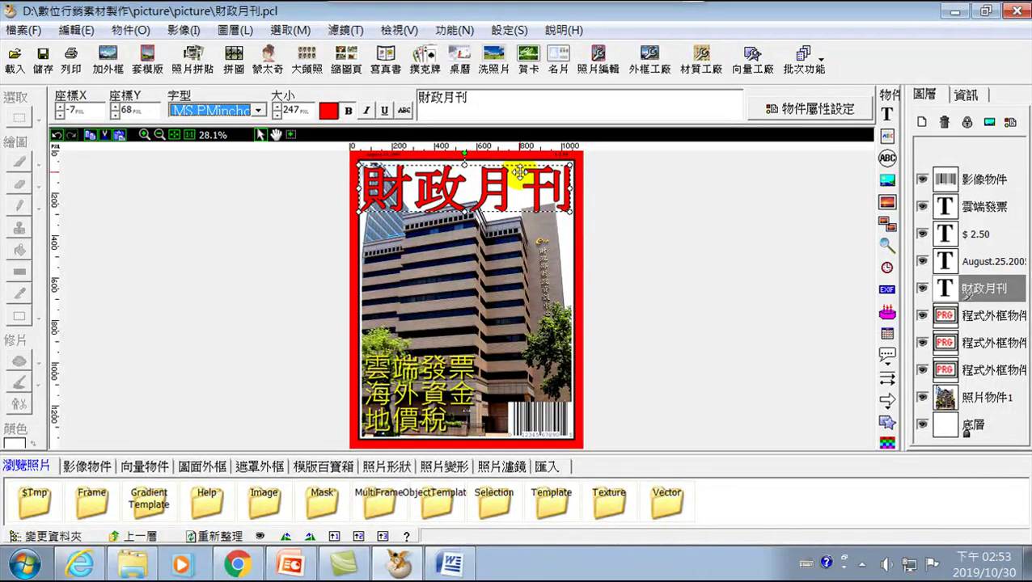
{"action": "left_click", "coordinate": [666, 234]}
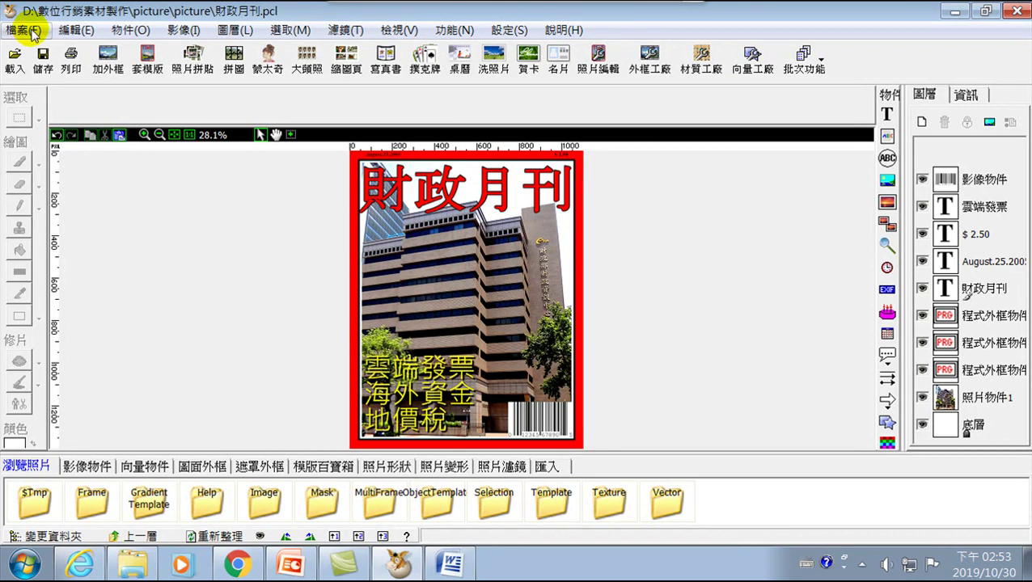
- Discard the unsaved changes to 財政月刊 and load the image 財政部20191030-裁切.jpg from the picture folder
{"action": "left_click", "coordinate": [32, 32]}
{"action": "mouse_move", "coordinate": [76, 30]}
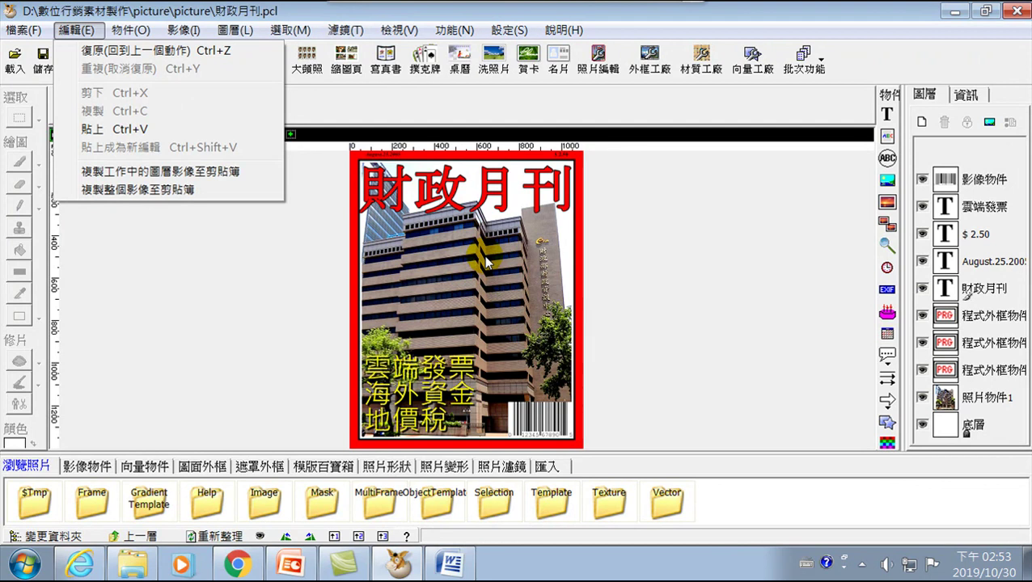
{"action": "mouse_move", "coordinate": [24, 30]}
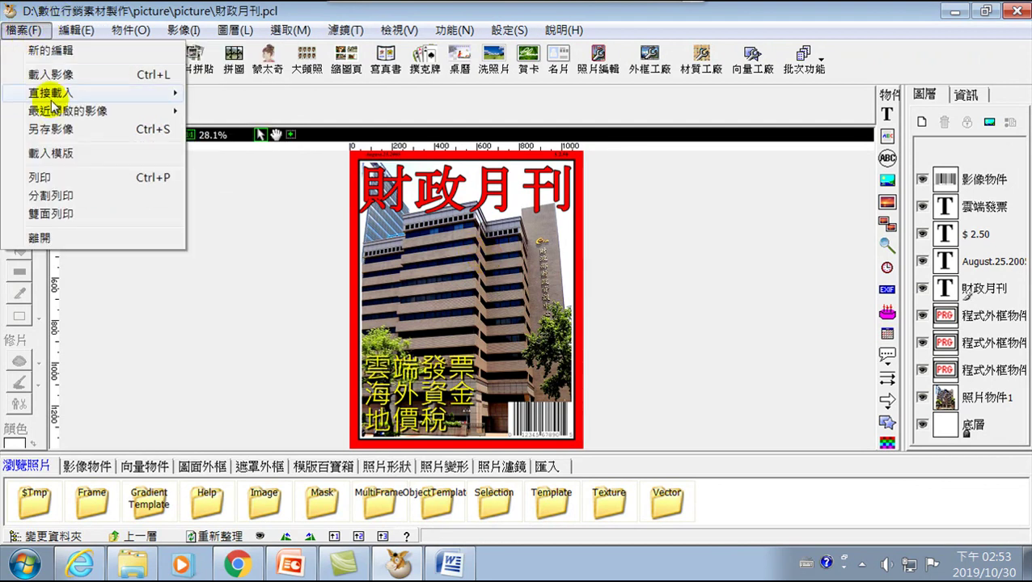
{"action": "left_click", "coordinate": [50, 75]}
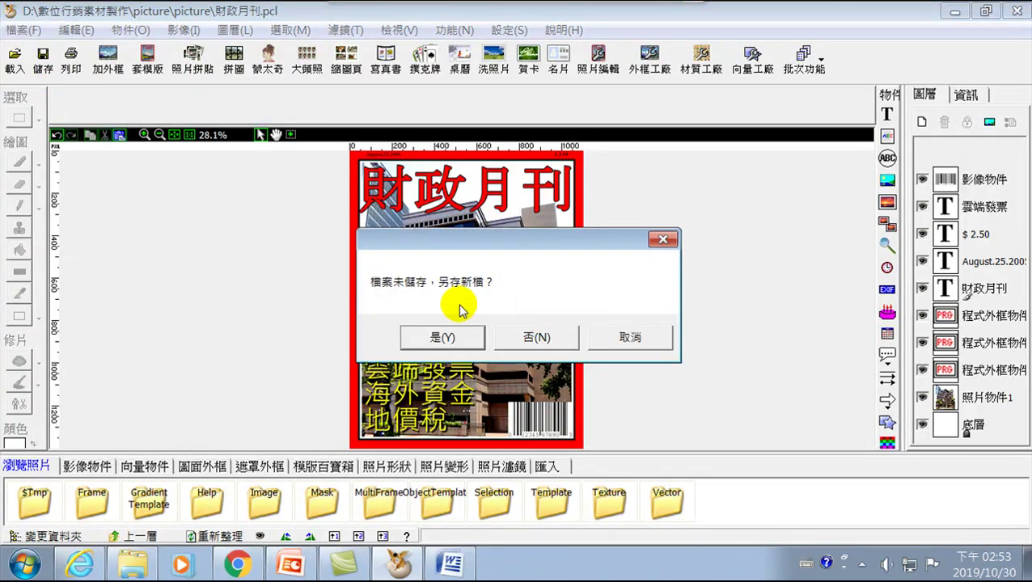
{"action": "left_click", "coordinate": [526, 335]}
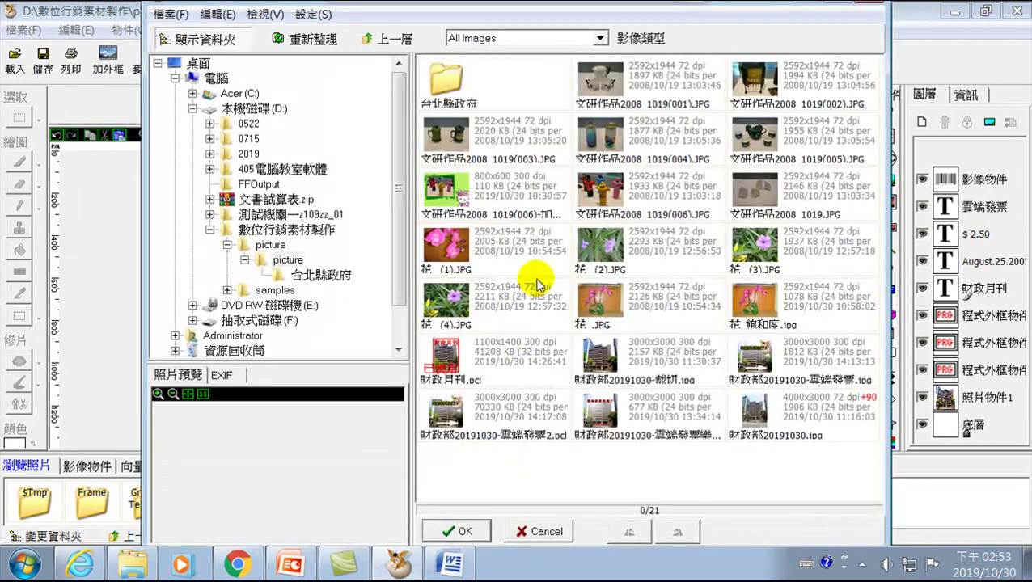
{"action": "left_click", "coordinate": [772, 354]}
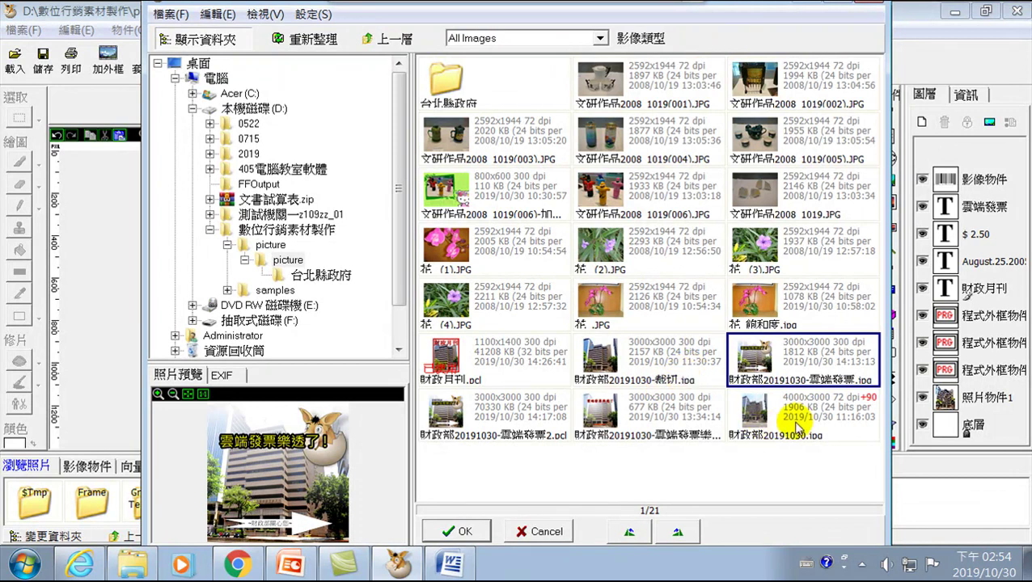
{"action": "left_click", "coordinate": [677, 403]}
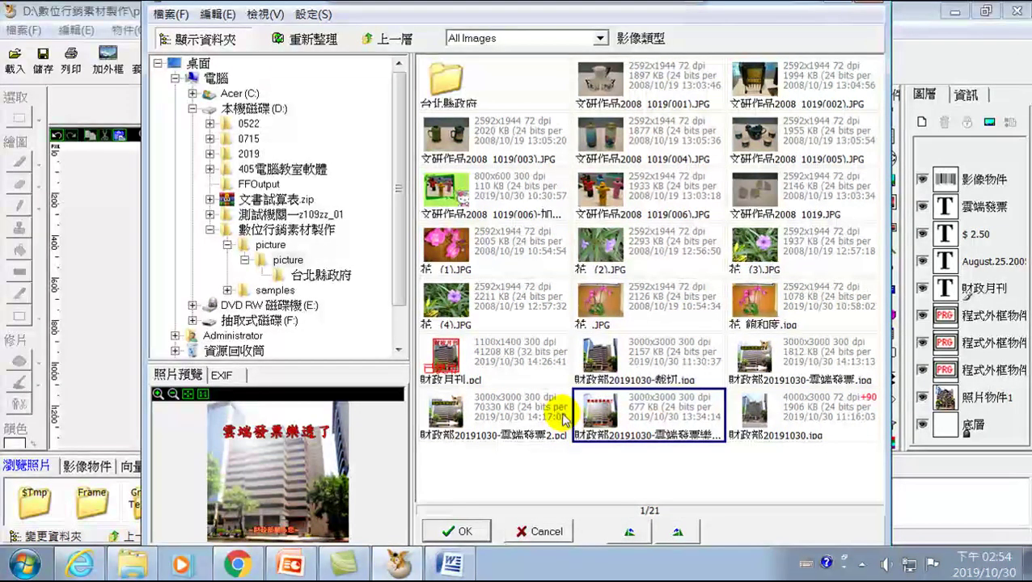
{"action": "left_click", "coordinate": [654, 362]}
{"action": "left_click", "coordinate": [457, 531]}
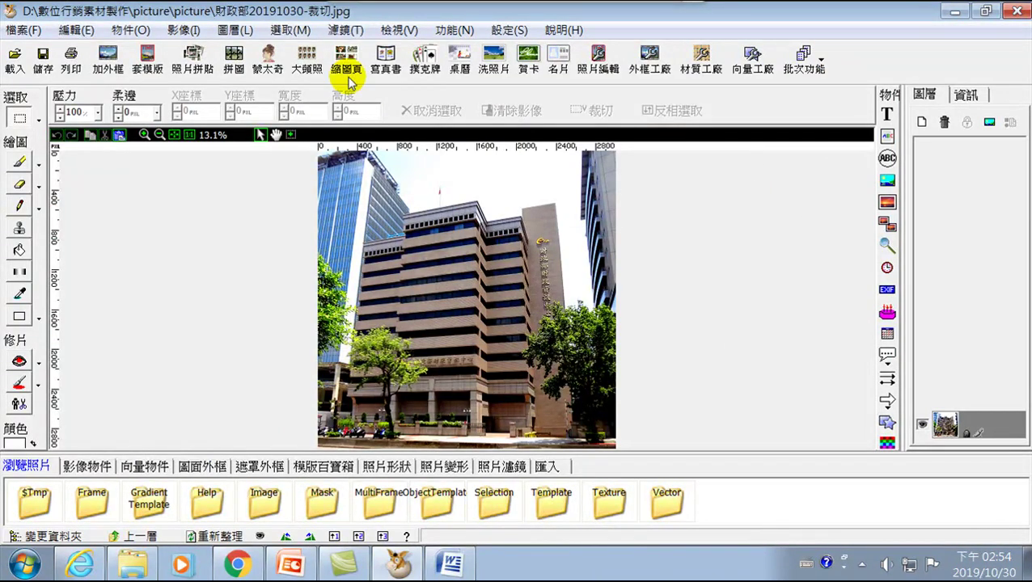
- Apply the photo template 2012 Calendar 4.pct to the building photo, with its result turned into separate objects
{"action": "left_click", "coordinate": [148, 68]}
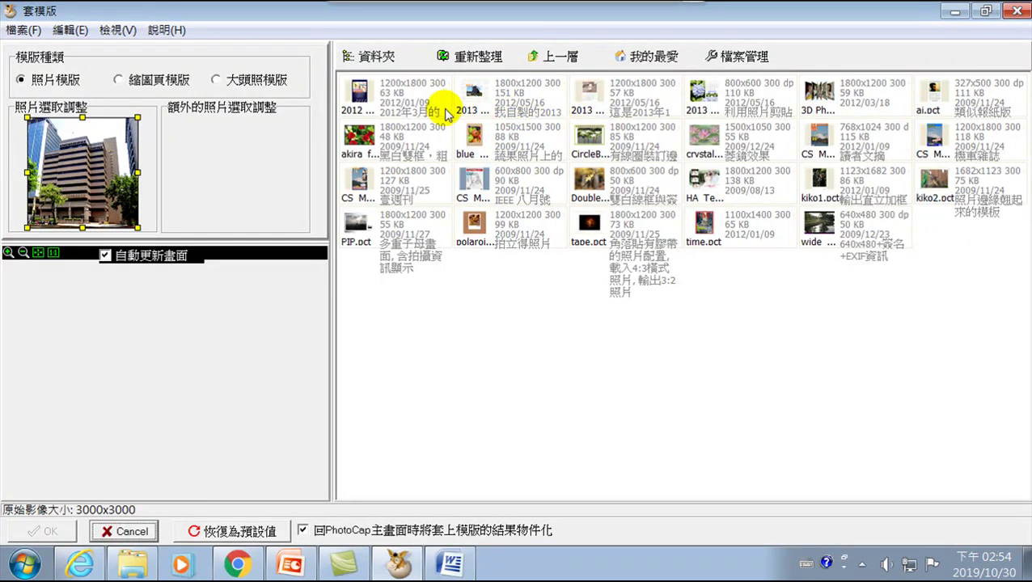
{"action": "left_click", "coordinate": [396, 98]}
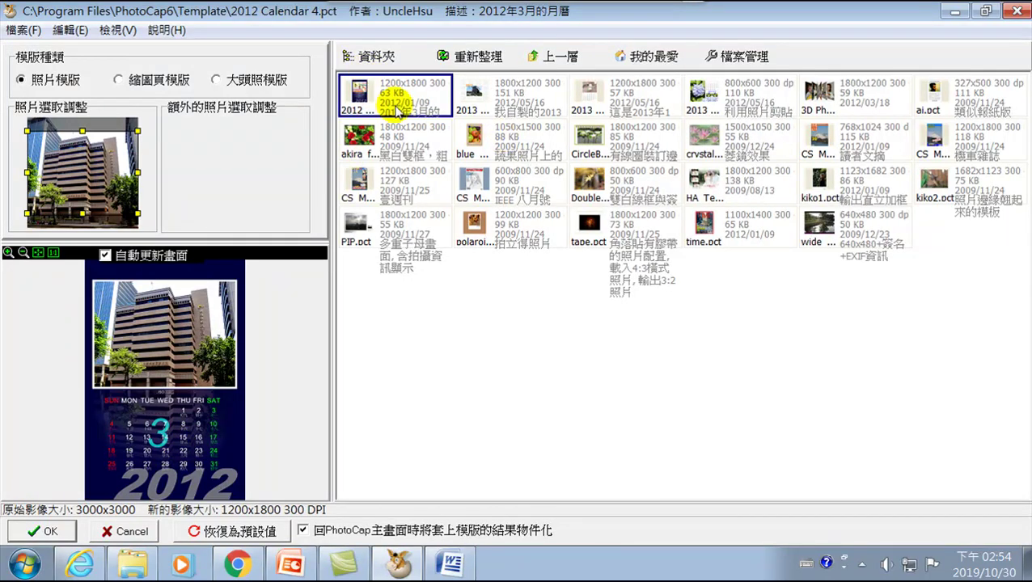
{"action": "left_click", "coordinate": [304, 531]}
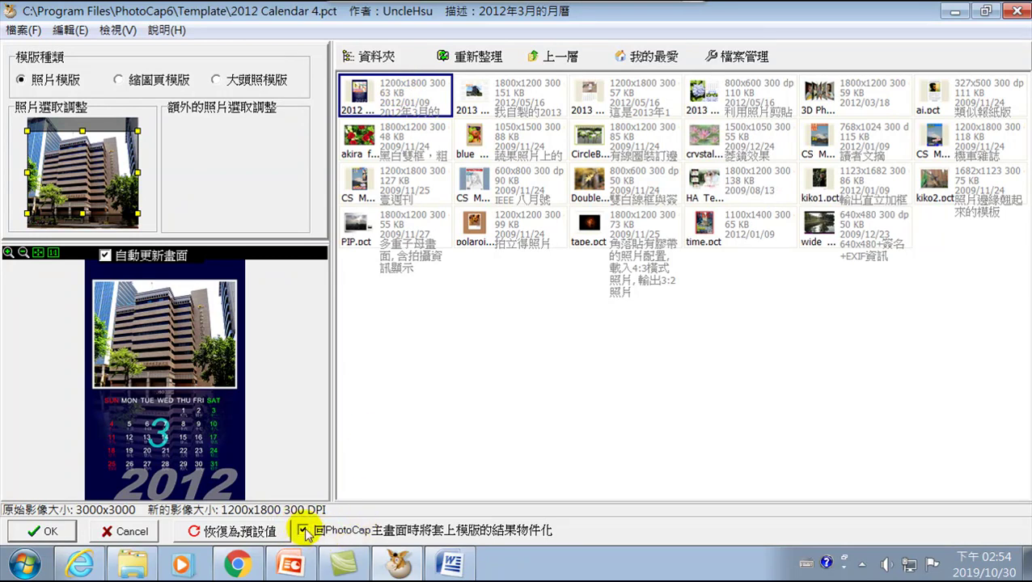
{"action": "left_click", "coordinate": [52, 532]}
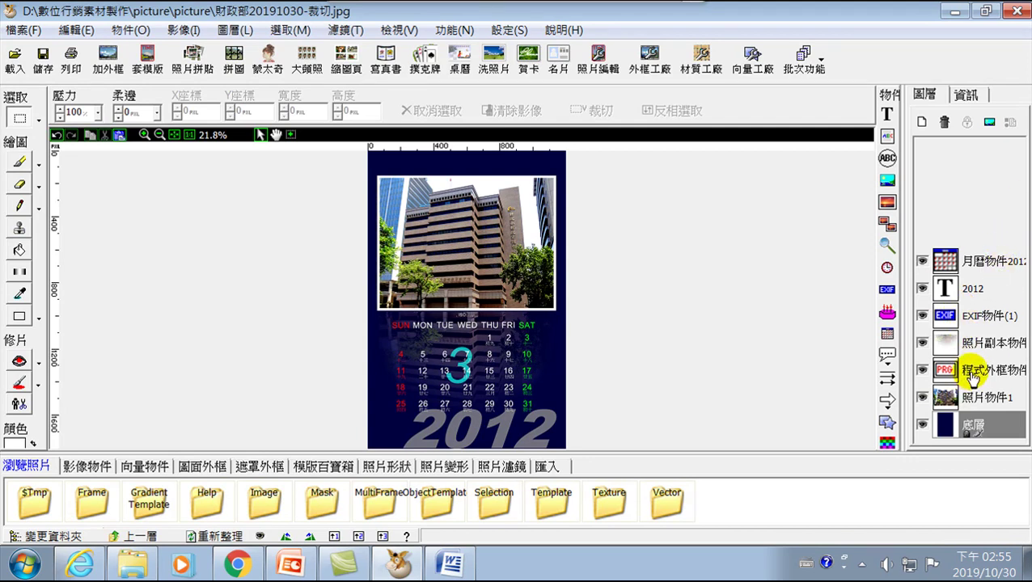
- Set the calendar object's year to 2019 and its month to 11 in its date settings
{"action": "left_click", "coordinate": [989, 261]}
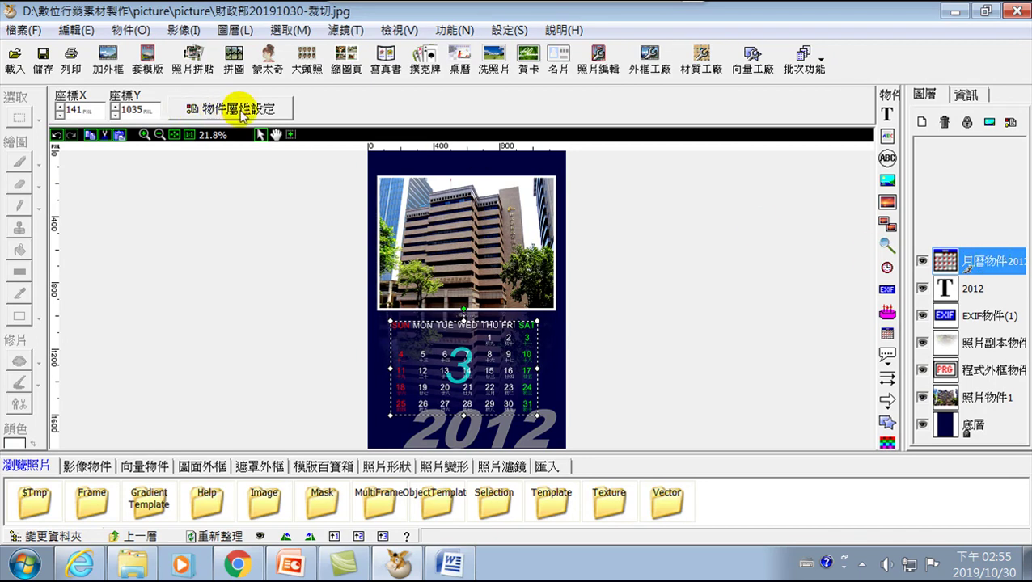
{"action": "double_click", "coordinate": [981, 261]}
{"action": "left_click", "coordinate": [996, 18]}
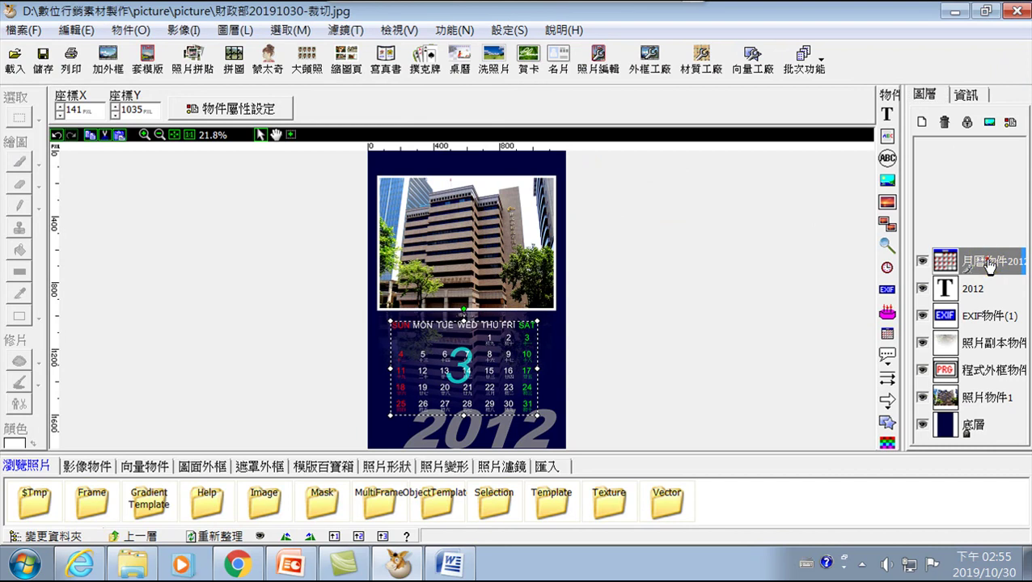
{"action": "double_click", "coordinate": [984, 260]}
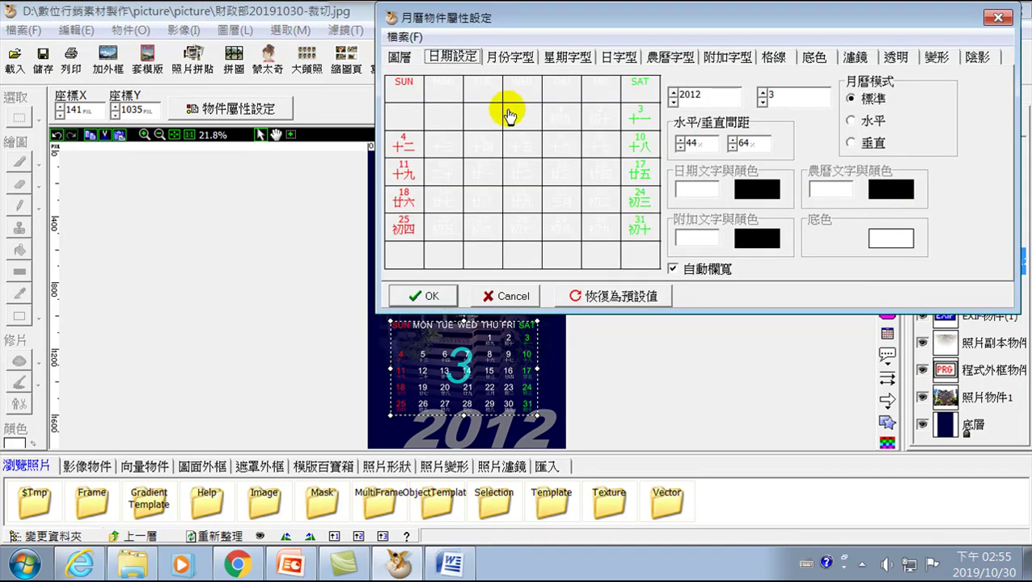
{"action": "left_click", "coordinate": [673, 93]}
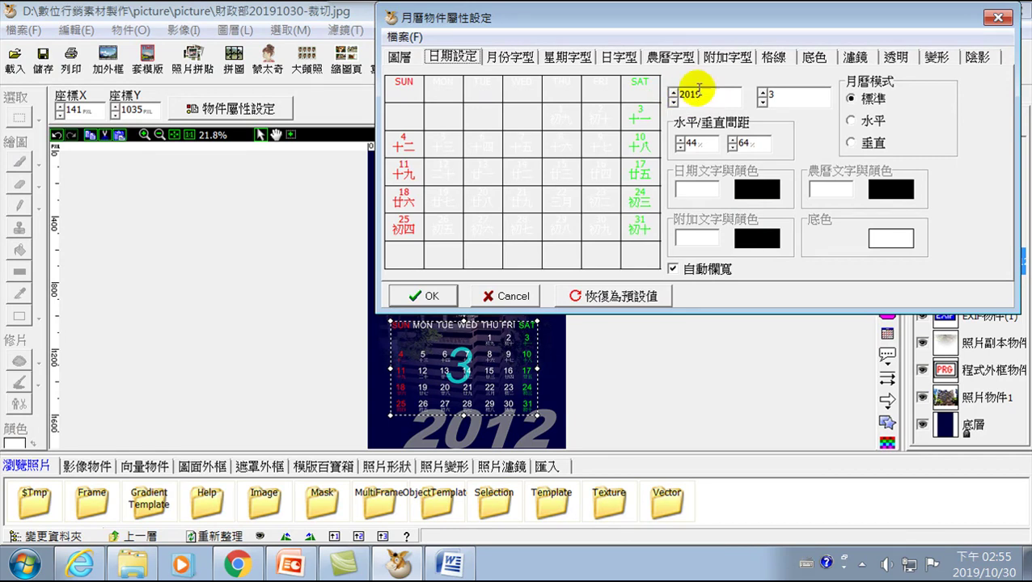
{"action": "left_click", "coordinate": [760, 91]}
{"action": "left_click", "coordinate": [761, 91]}
{"action": "left_click", "coordinate": [761, 92]}
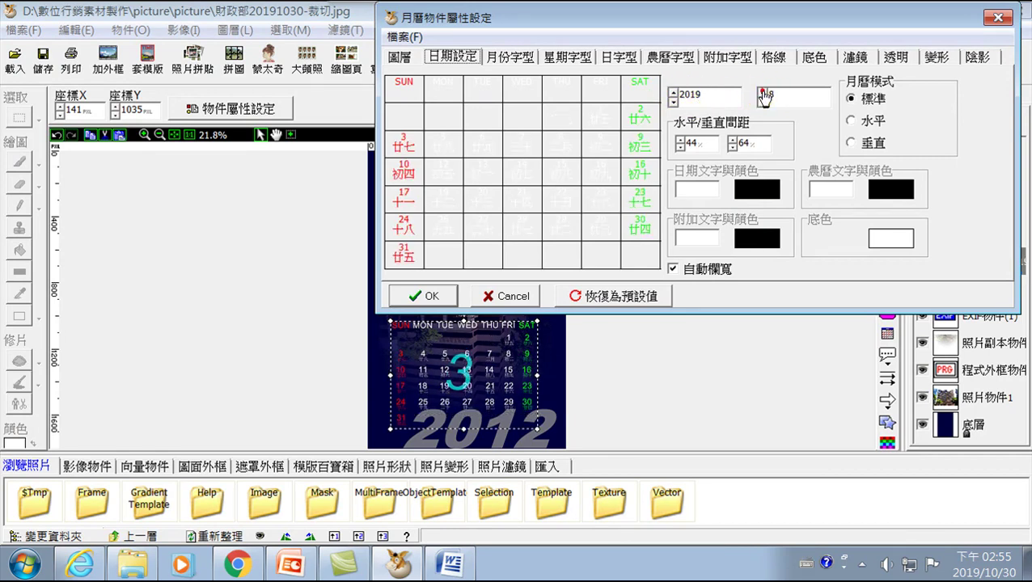
{"action": "left_click", "coordinate": [762, 92]}
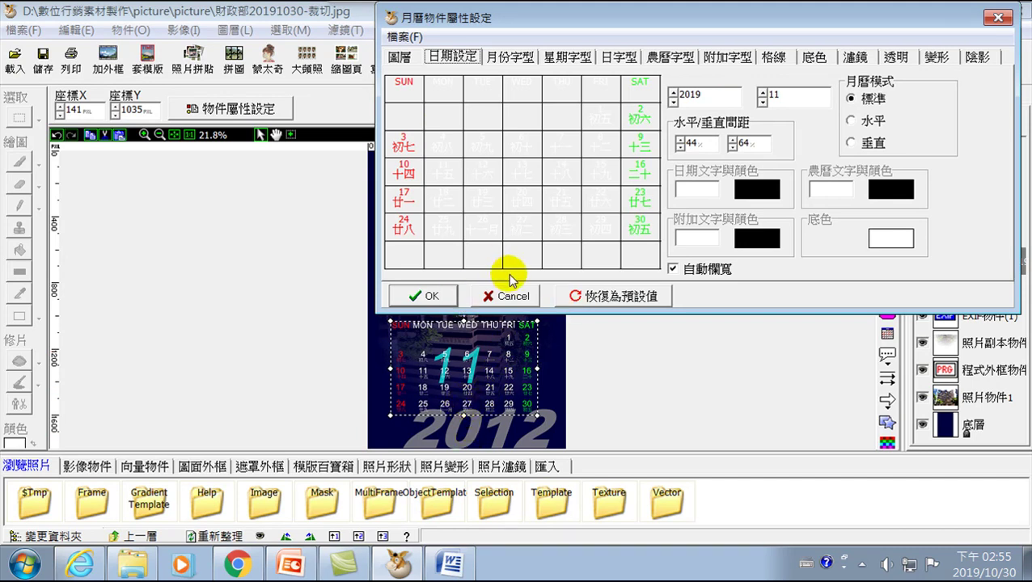
{"action": "left_click", "coordinate": [434, 297]}
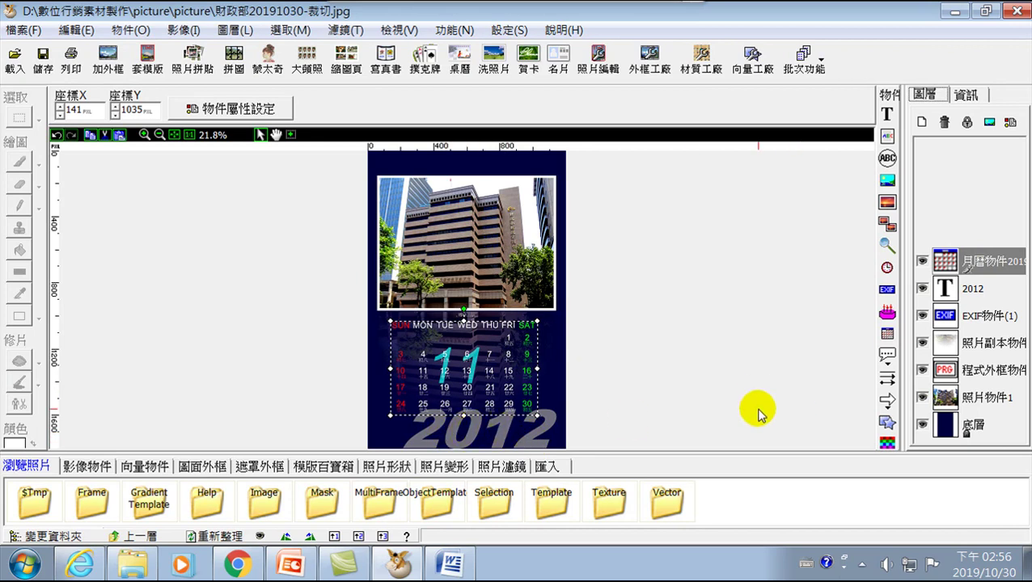
- Change the large year text below the calendar to 2019 and deselect it
{"action": "left_click", "coordinate": [974, 290]}
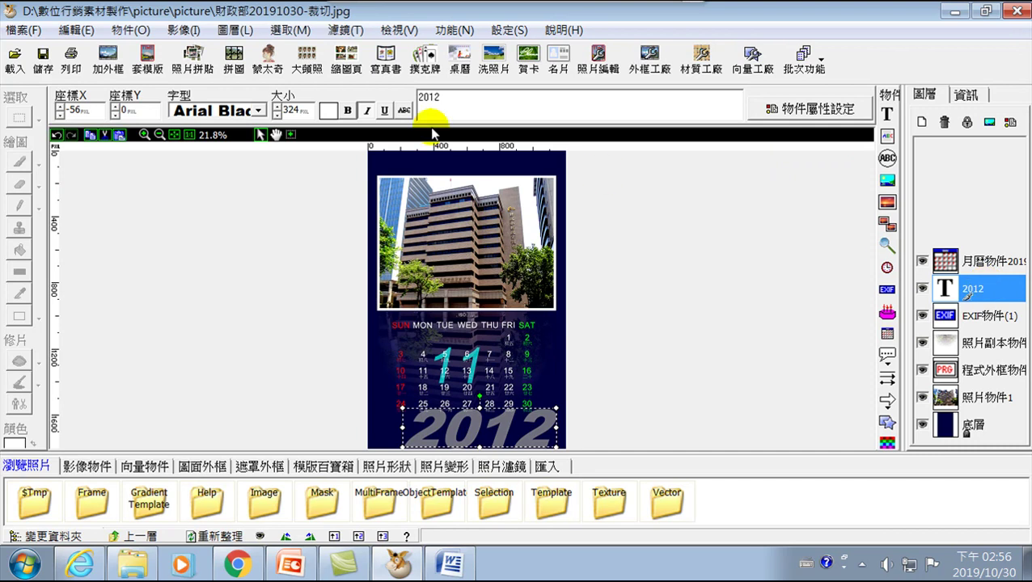
{"action": "left_click_drag", "start_coordinate": [433, 96], "coordinate": [440, 97]}
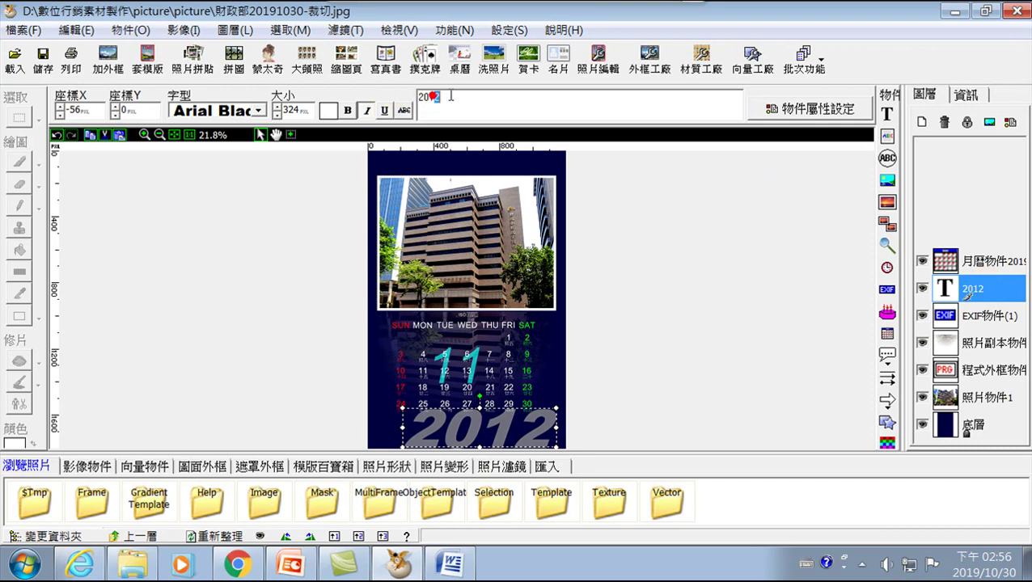
{"action": "type", "text": "9"}
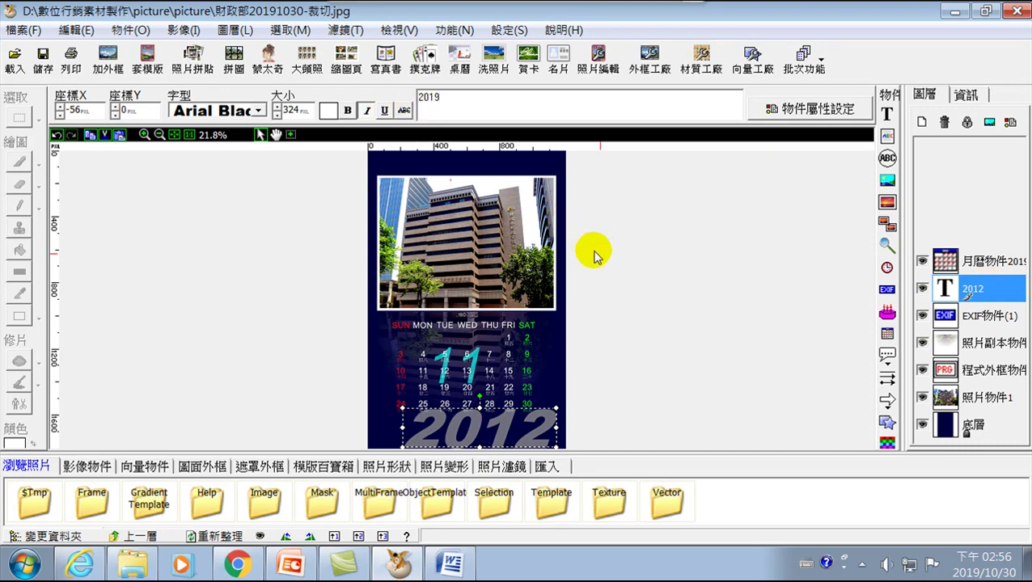
{"action": "left_click", "coordinate": [620, 252]}
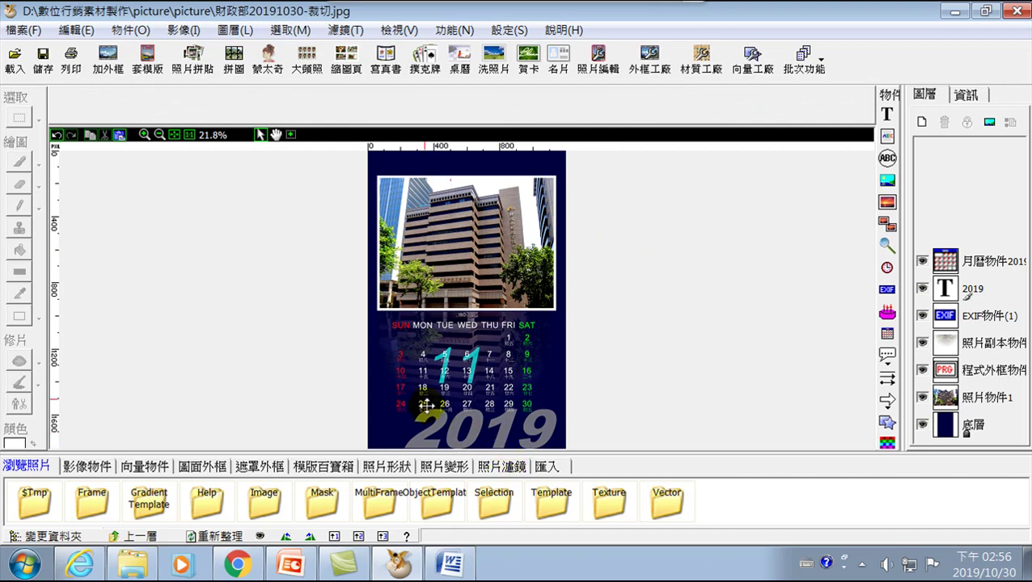